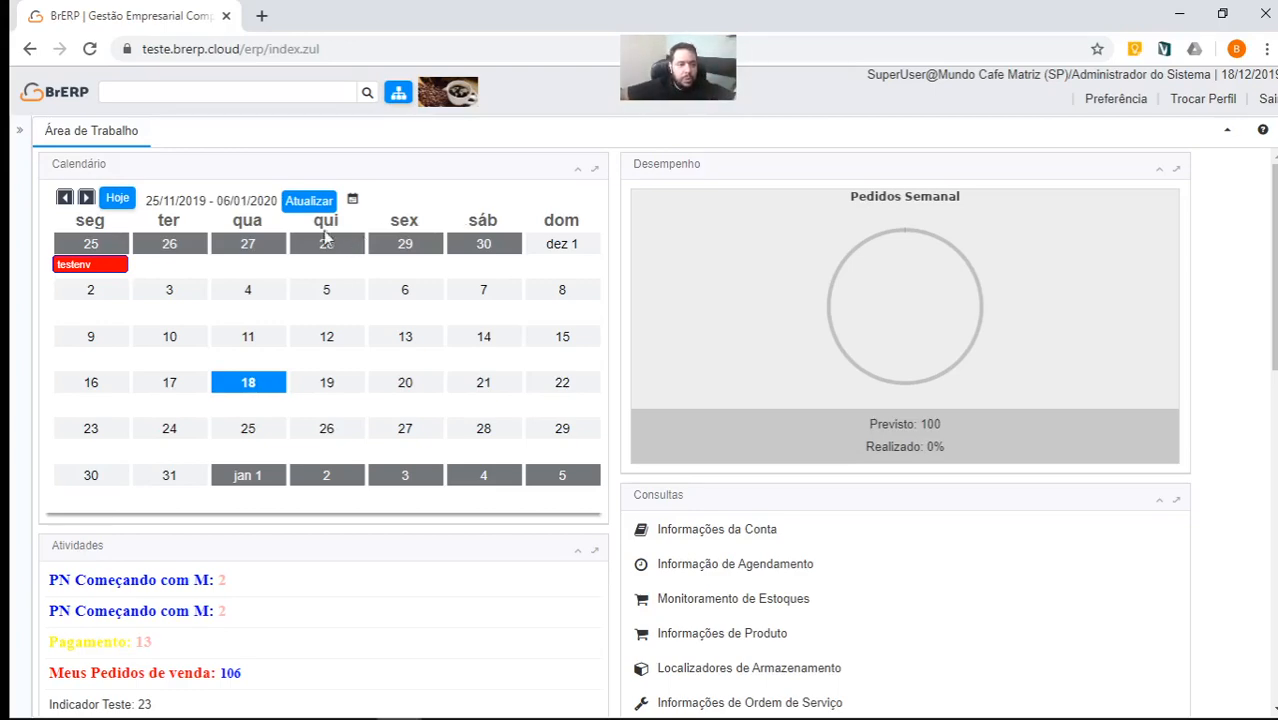
- Find and open the Banco window
{"action": "left_click", "coordinate": [259, 100]}
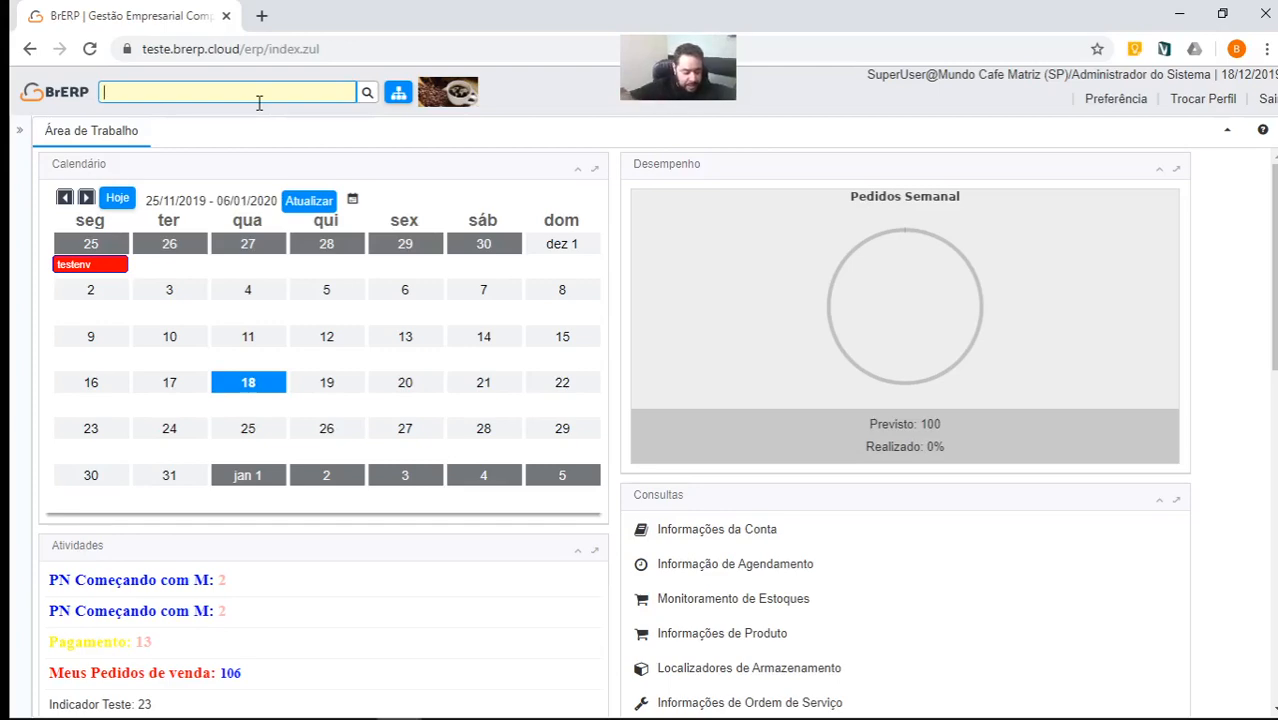
{"action": "type", "text": "banco"}
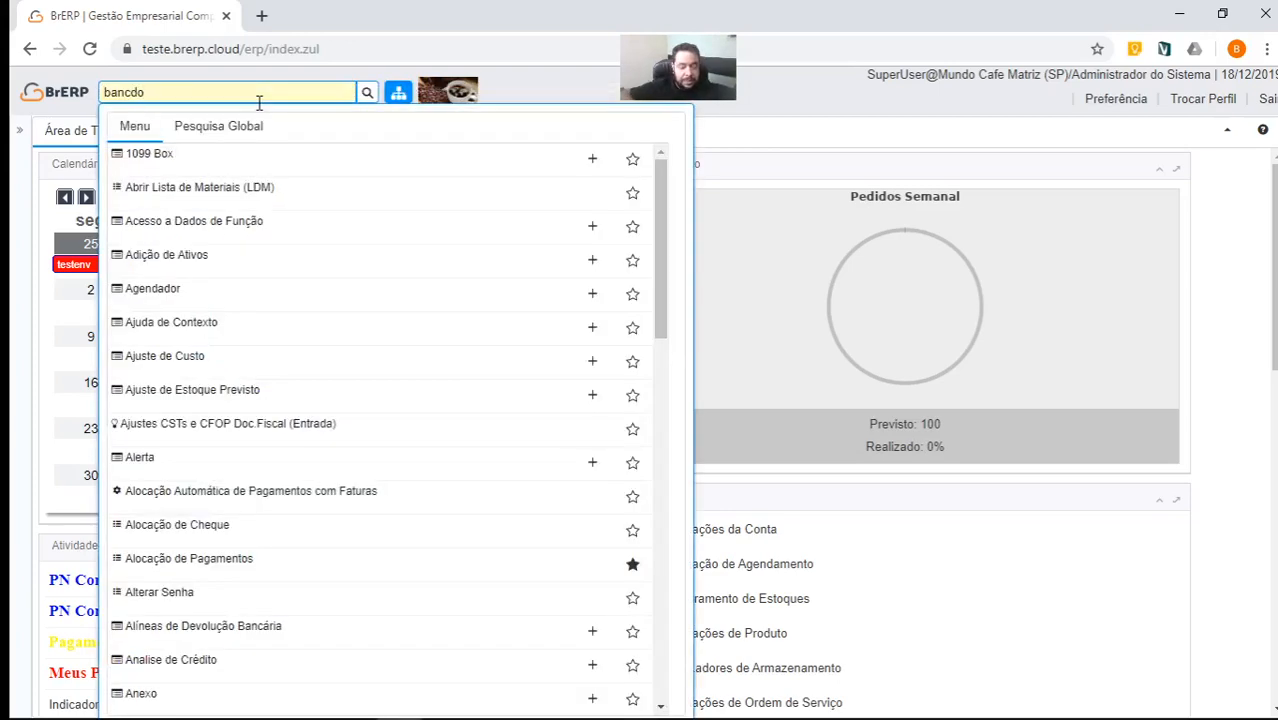
{"action": "key", "text": "BackSpace"}
{"action": "type", "text": "o"}
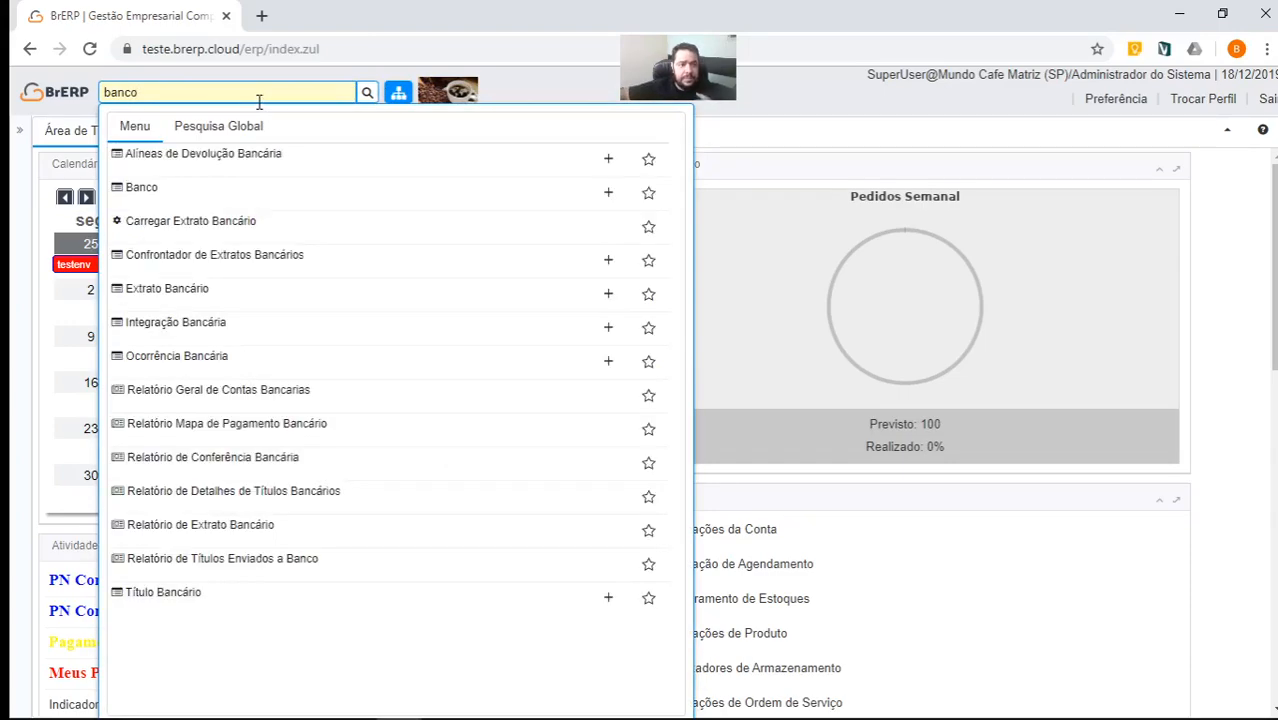
{"action": "left_click", "coordinate": [152, 160]}
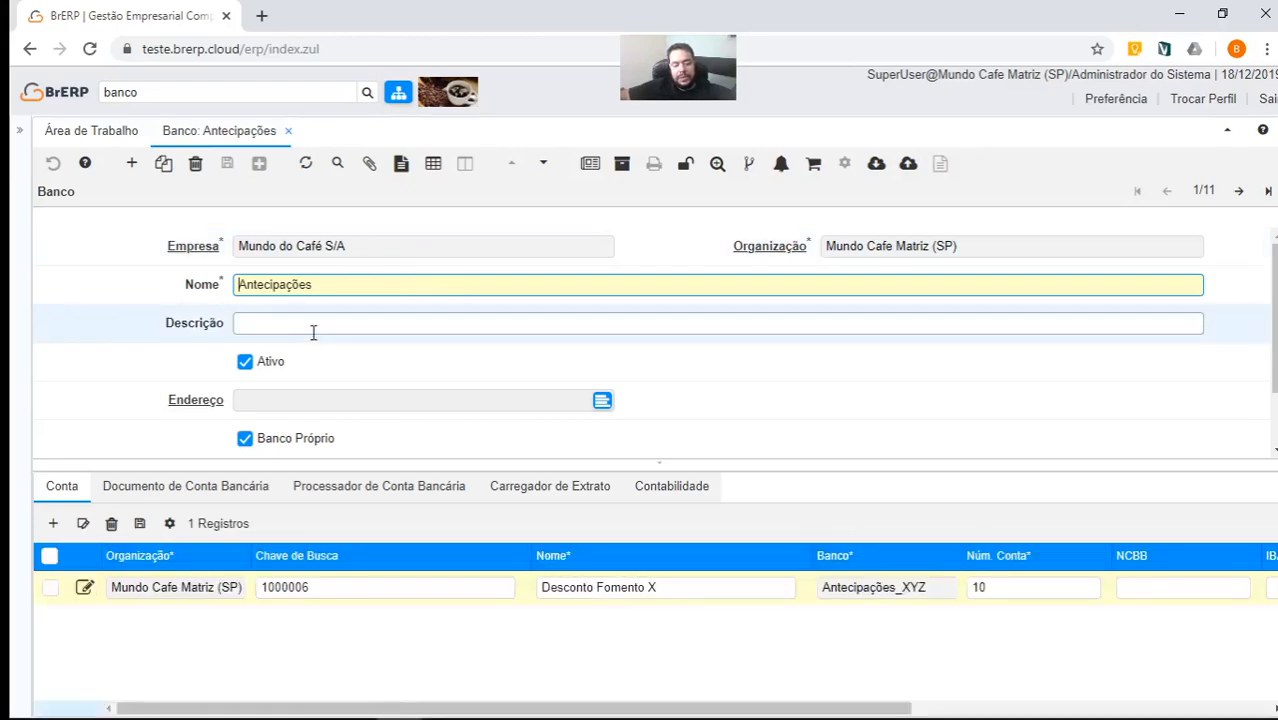
- Open the Desconto Fomento X account of the Antecipações bank, turn off Compoe Fluxo de Caixa and save the record
{"action": "scroll", "coordinate": [313, 332], "scroll_direction": "down", "scroll_amount": 1}
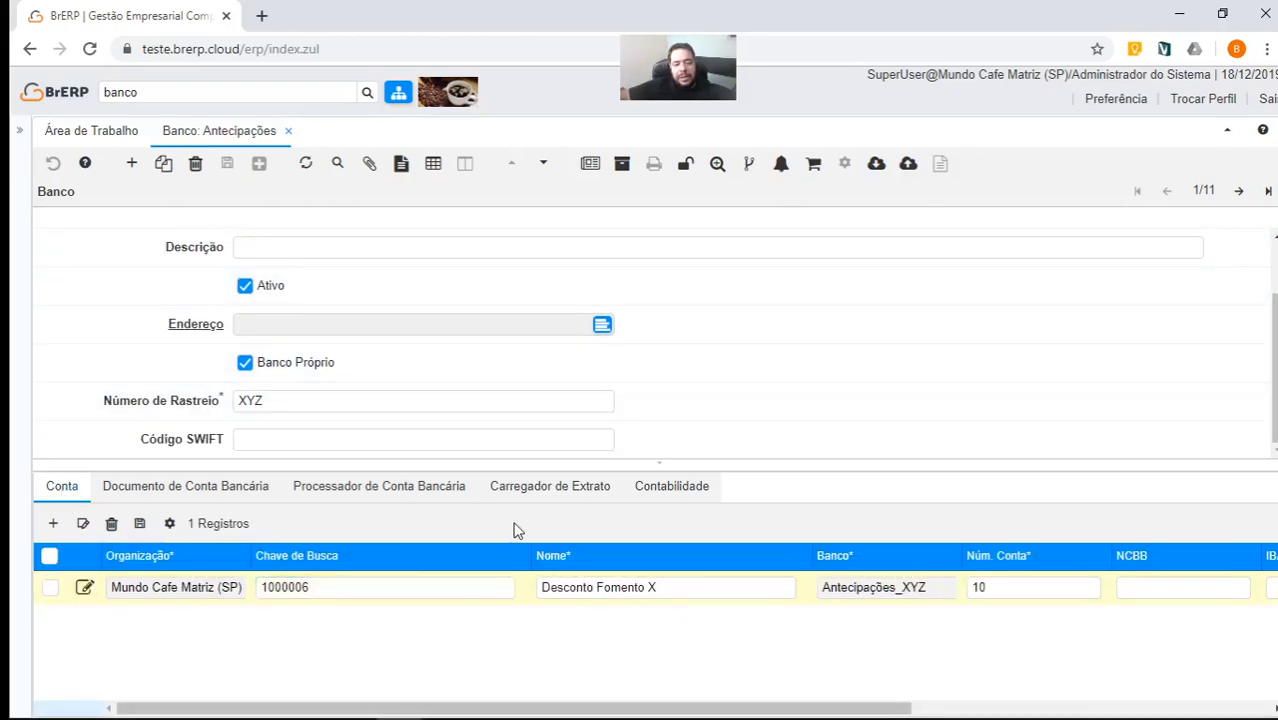
{"action": "left_click", "coordinate": [84, 587]}
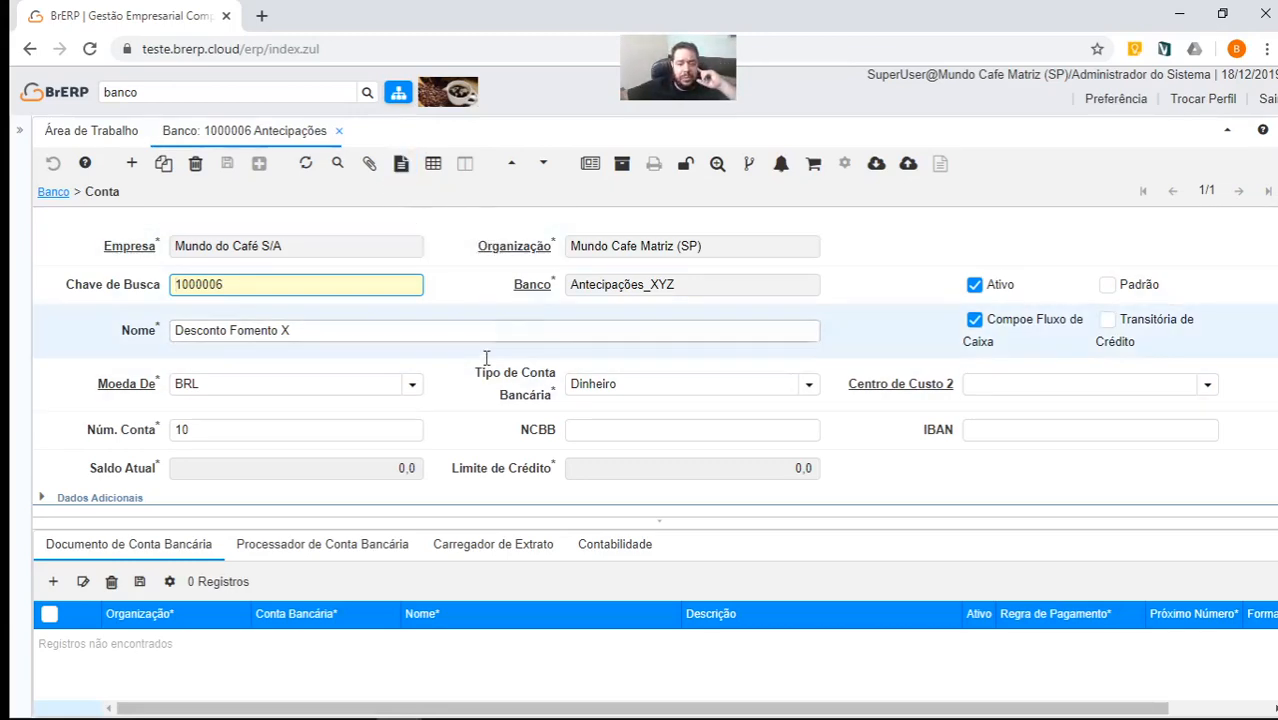
{"action": "left_click", "coordinate": [974, 320]}
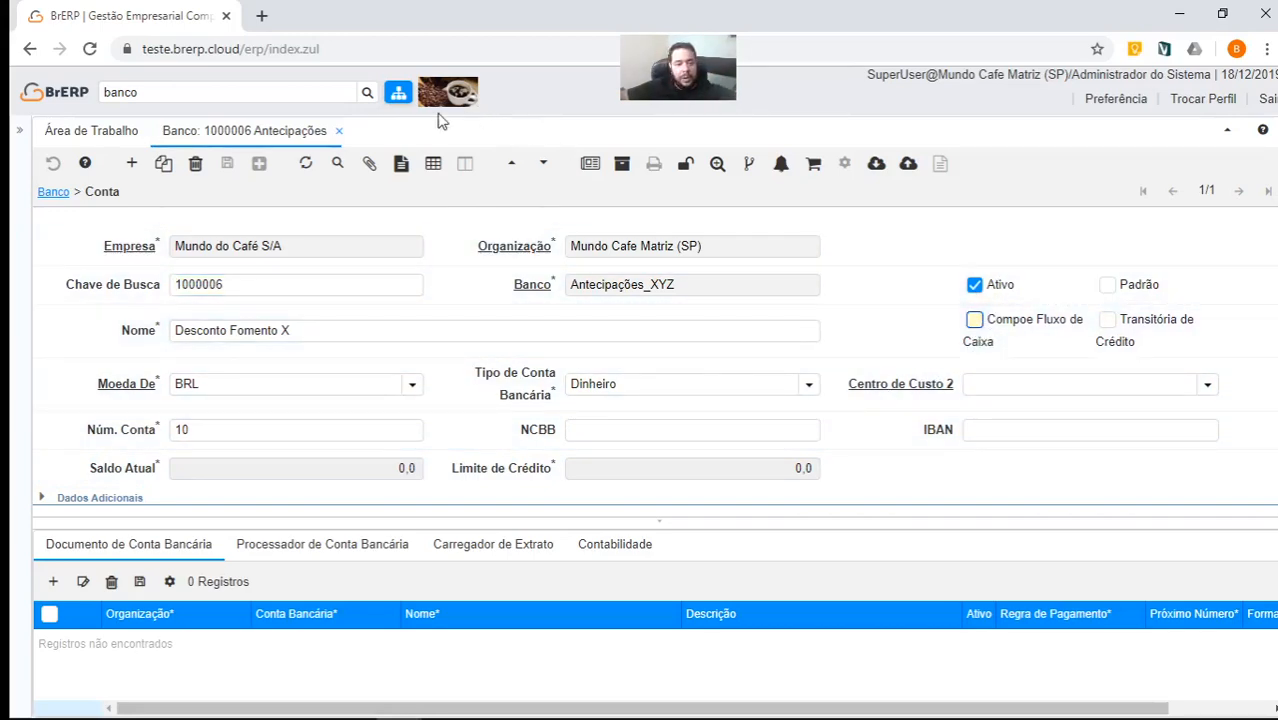
{"action": "left_click", "coordinate": [228, 164]}
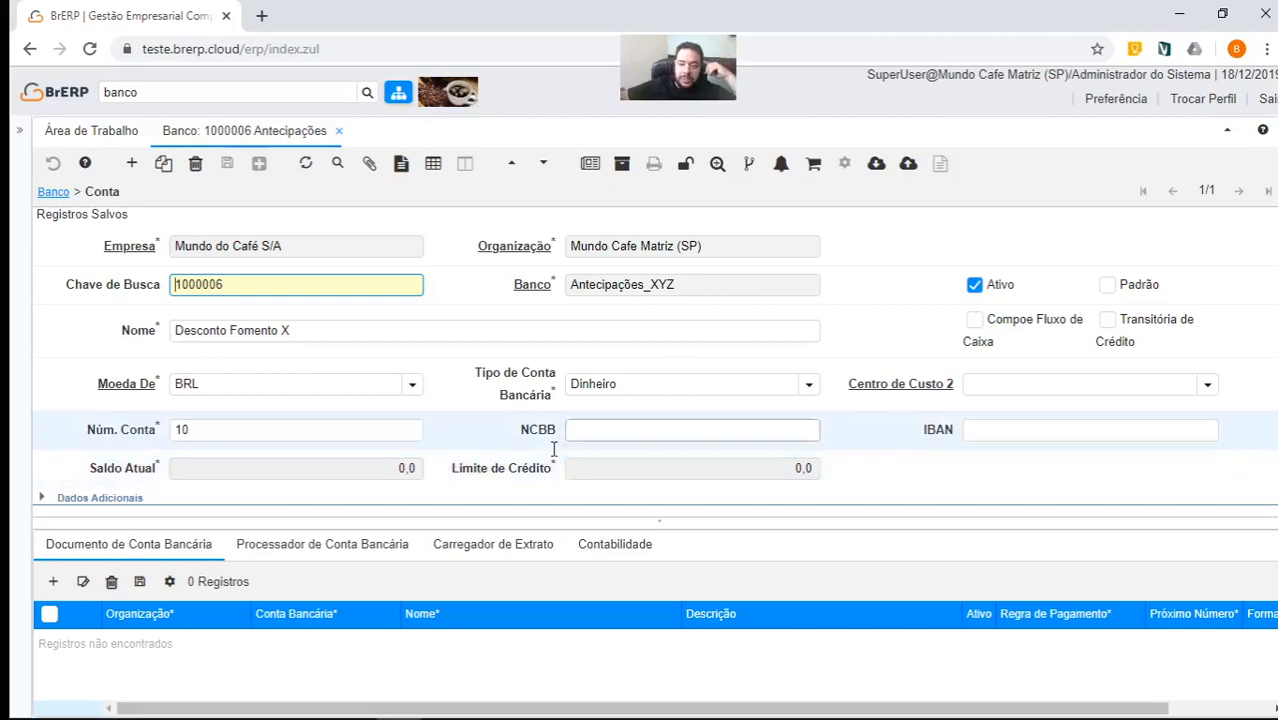
- Examine the bank account's Contabilidade record for its Ativo Bancário and Em Trânsito accounts, and close the Banco window
{"action": "left_click", "coordinate": [643, 556]}
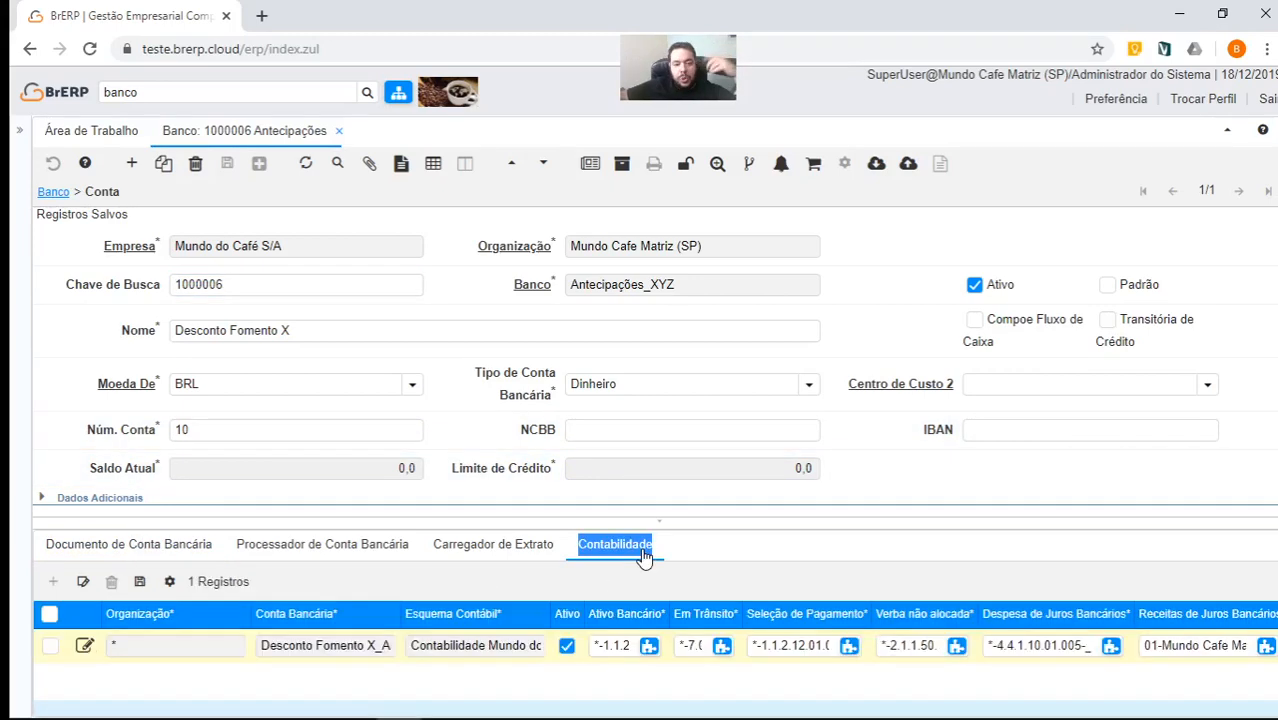
{"action": "left_click", "coordinate": [643, 556]}
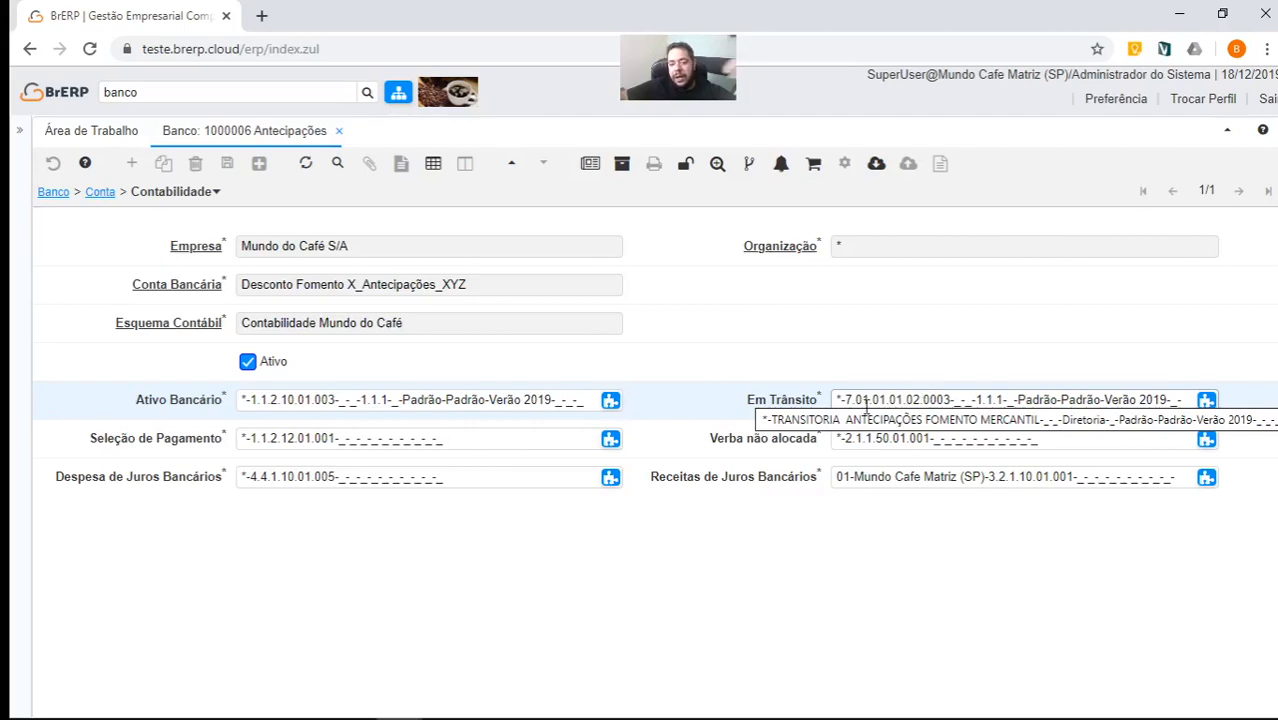
{"action": "left_click", "coordinate": [338, 131]}
- Open the Elemento de Contas window and show the element values of the Plano de Contas Contabil record
{"action": "double_click", "coordinate": [218, 96]}
{"action": "type", "text": "elemento"}
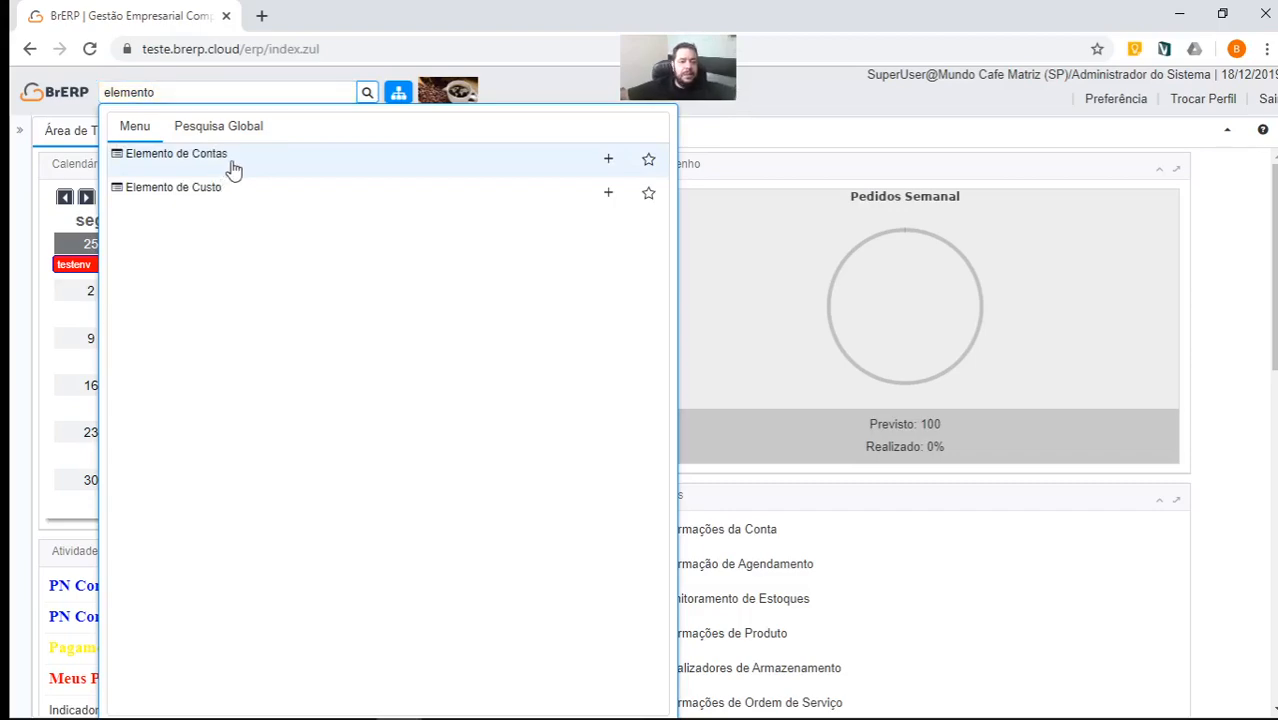
{"action": "left_click", "coordinate": [233, 170]}
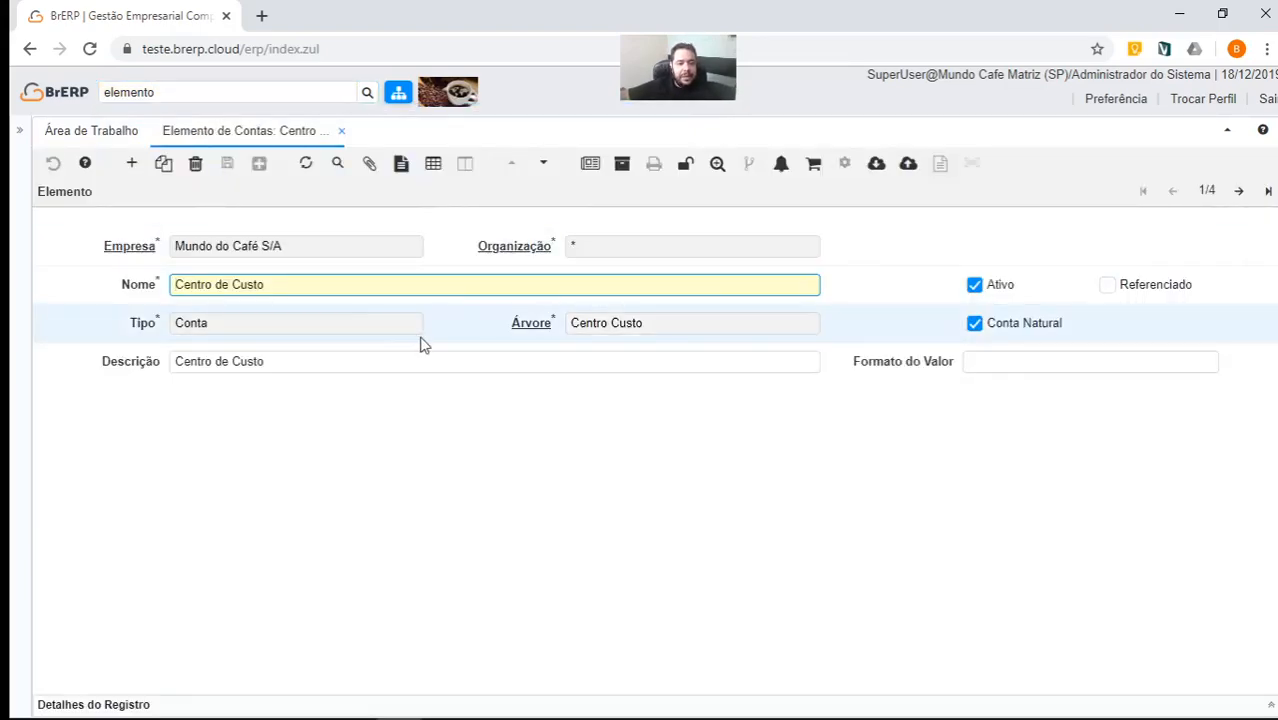
{"action": "left_click", "coordinate": [1239, 191]}
{"action": "left_click", "coordinate": [1239, 192]}
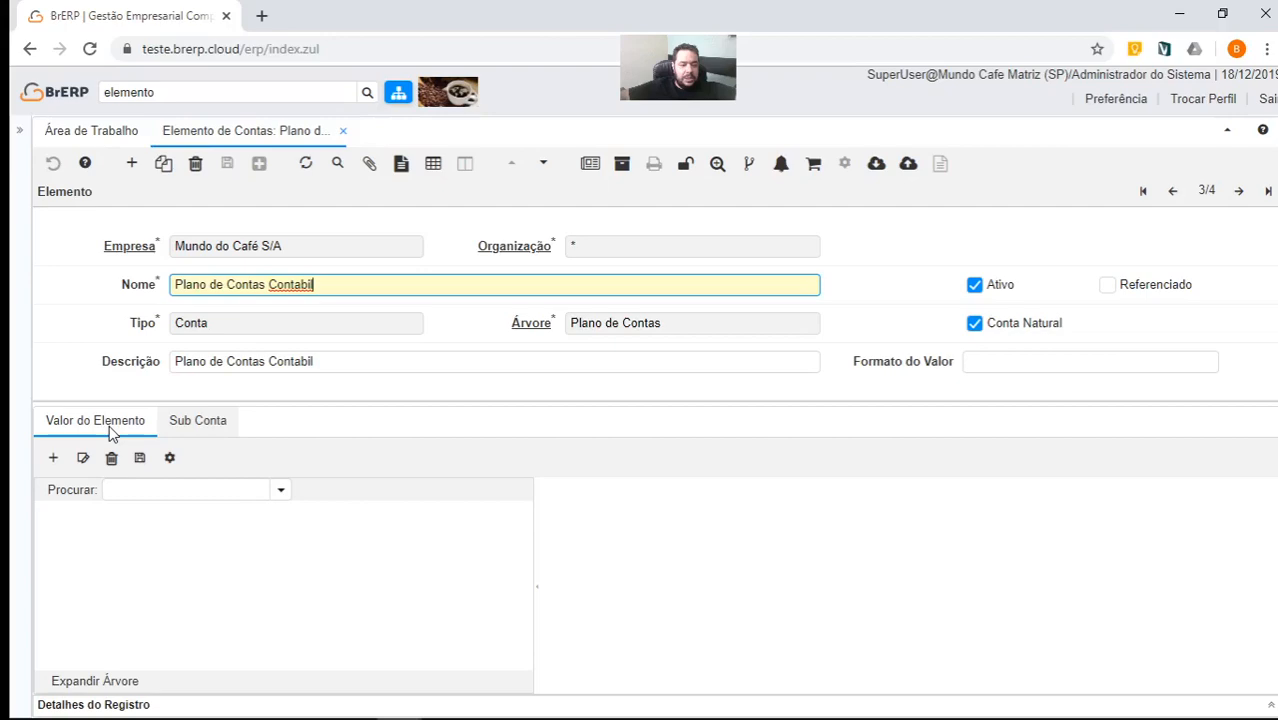
{"action": "left_click", "coordinate": [111, 432]}
- Expand the ATIVO branch of the account tree down to the accounts under 1.1.2.10.01 - CLIENTES
{"action": "left_click", "coordinate": [89, 266]}
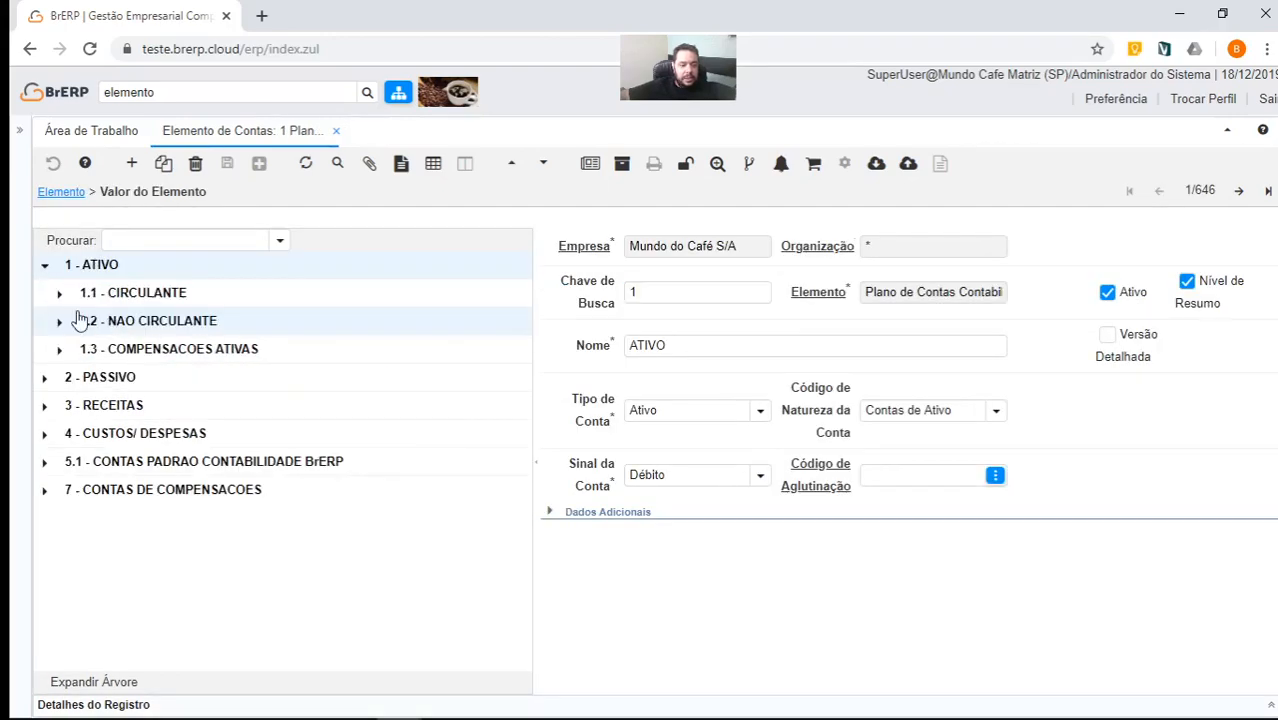
{"action": "left_click", "coordinate": [68, 296]}
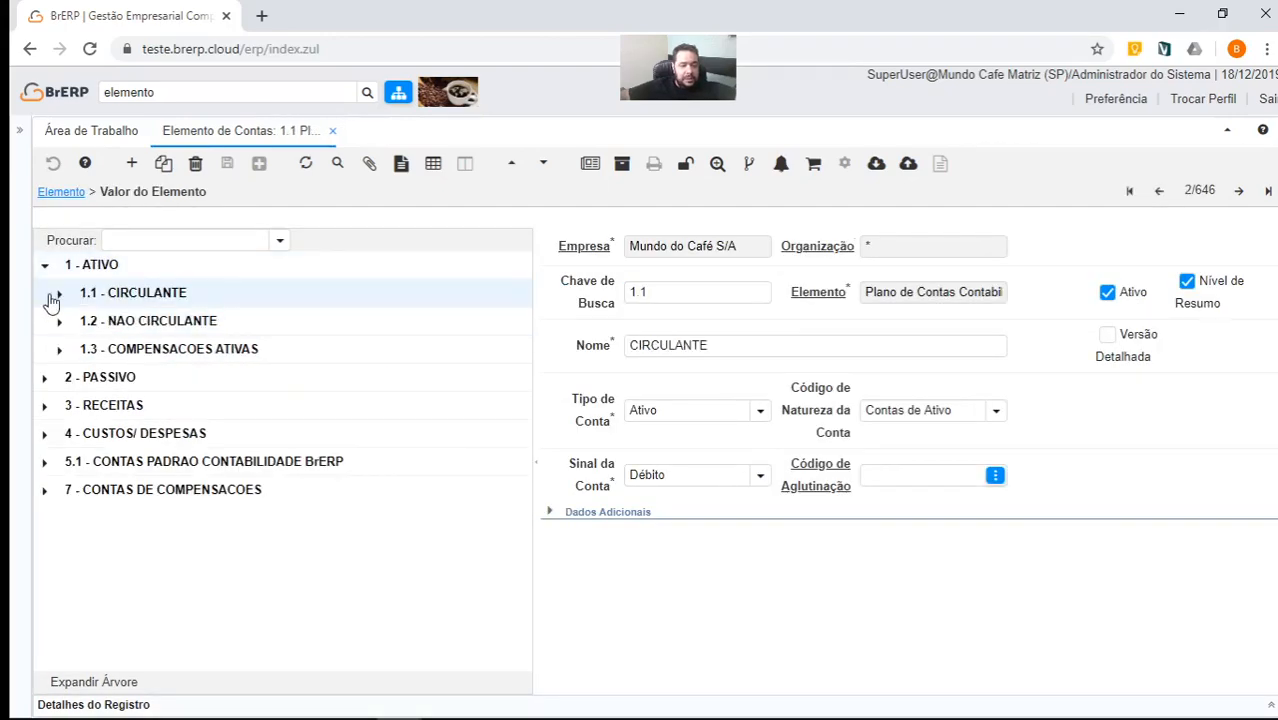
{"action": "left_click", "coordinate": [58, 296]}
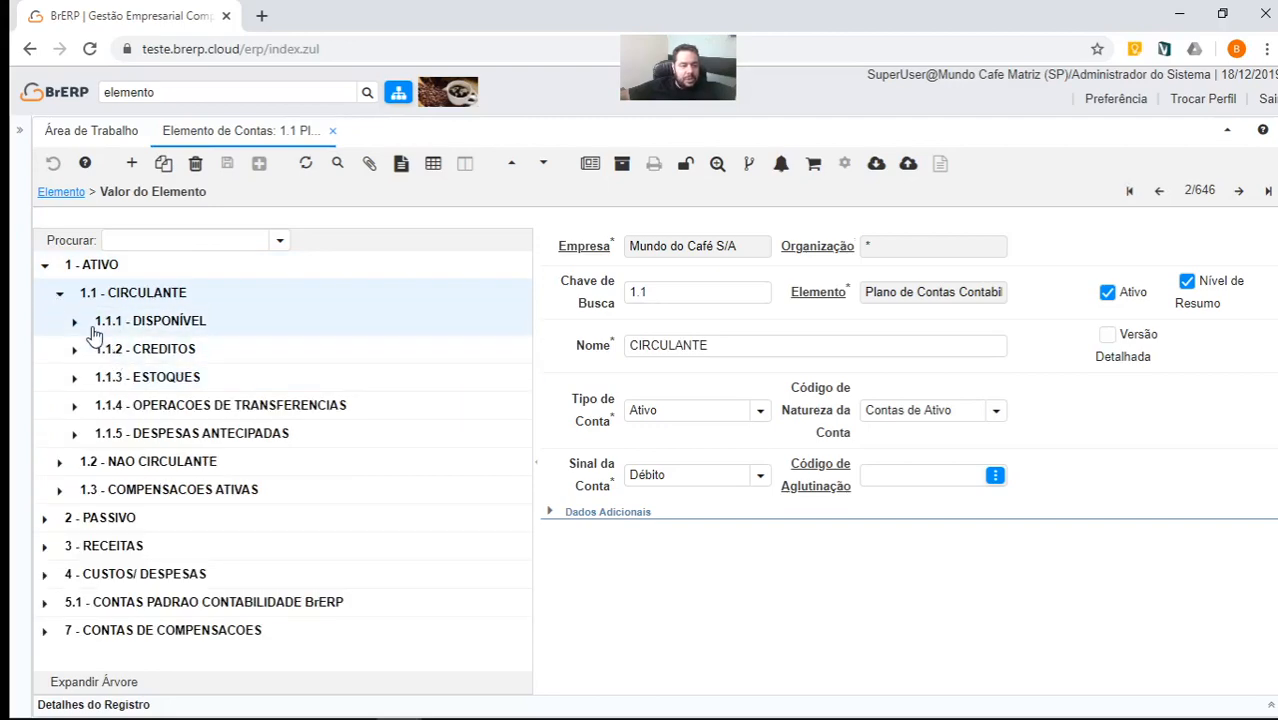
{"action": "left_click", "coordinate": [74, 328]}
{"action": "scroll", "coordinate": [77, 350], "scroll_direction": "down", "scroll_amount": 2}
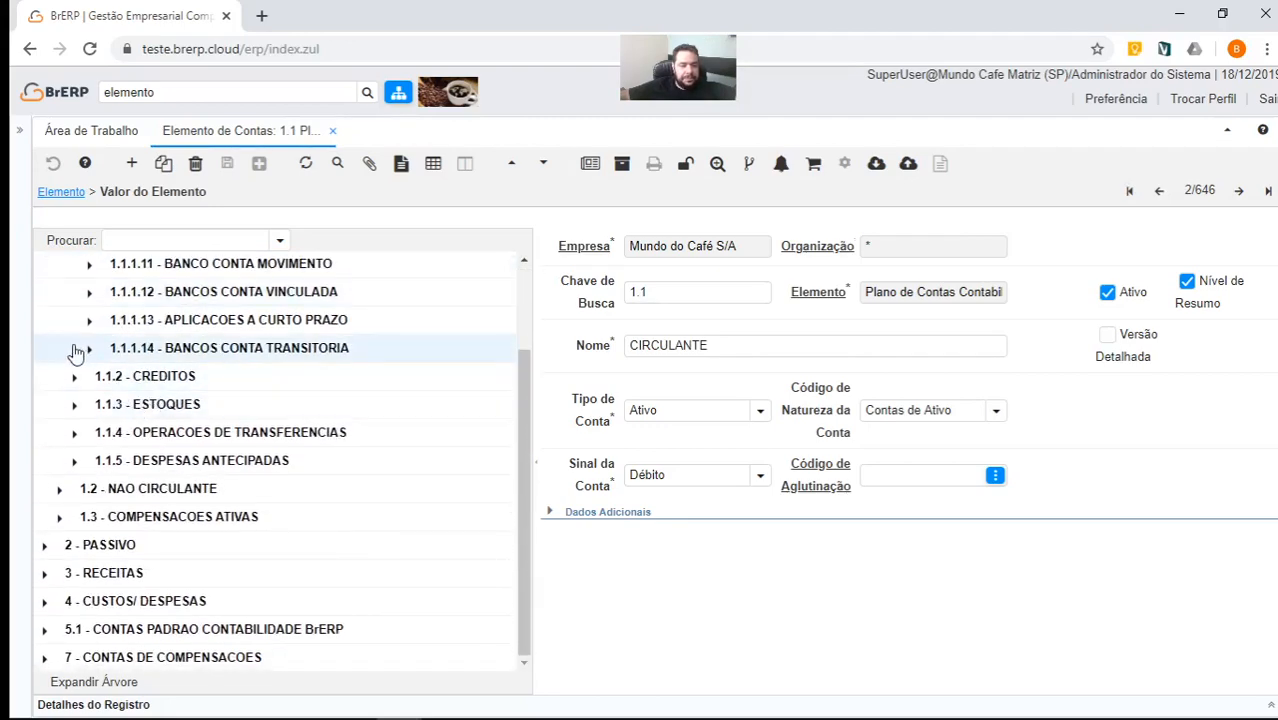
{"action": "left_click", "coordinate": [74, 380]}
{"action": "scroll", "coordinate": [365, 420], "scroll_direction": "down", "scroll_amount": 3}
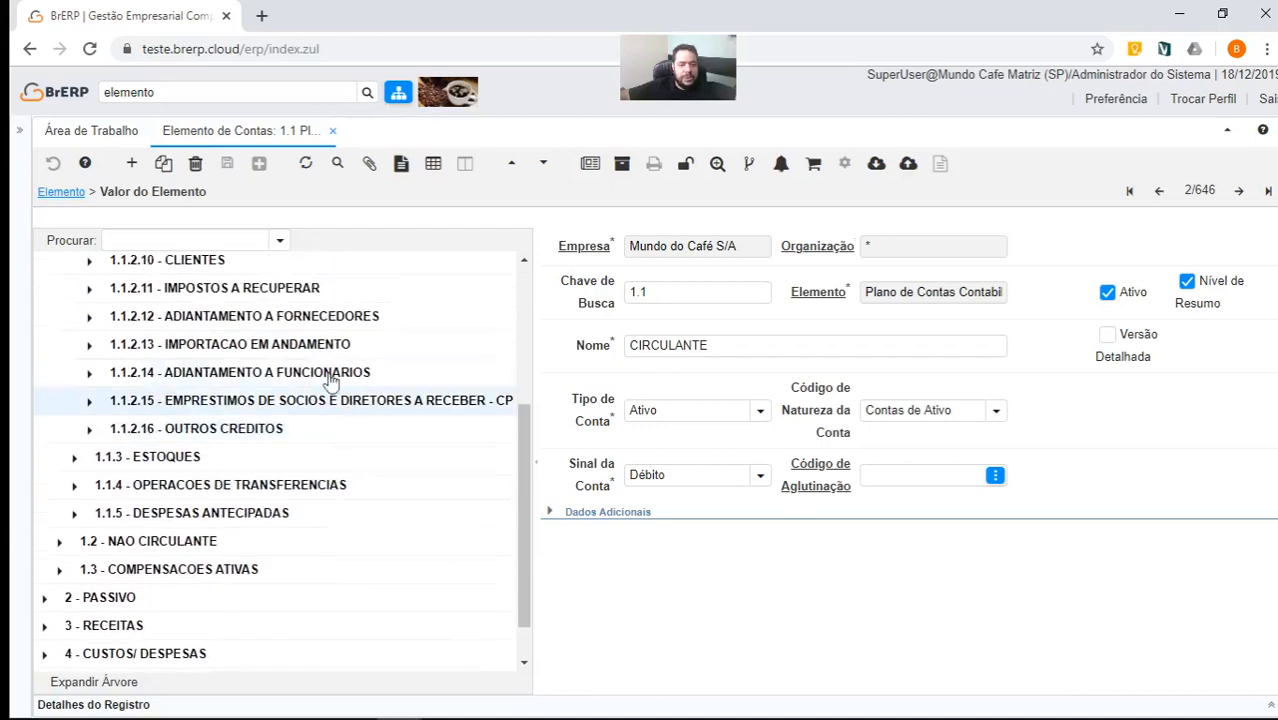
{"action": "scroll", "coordinate": [250, 378], "scroll_direction": "up", "scroll_amount": 3}
{"action": "scroll", "coordinate": [172, 376], "scroll_direction": "down", "scroll_amount": 2}
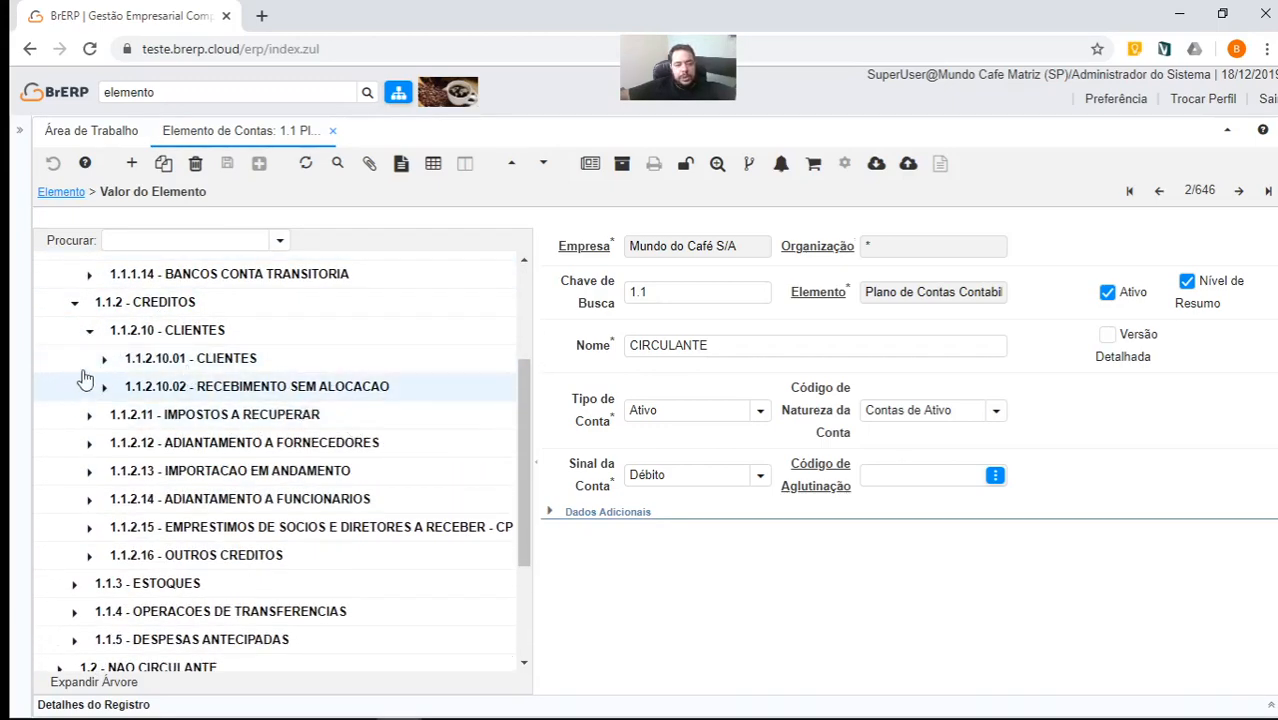
{"action": "left_click", "coordinate": [104, 358]}
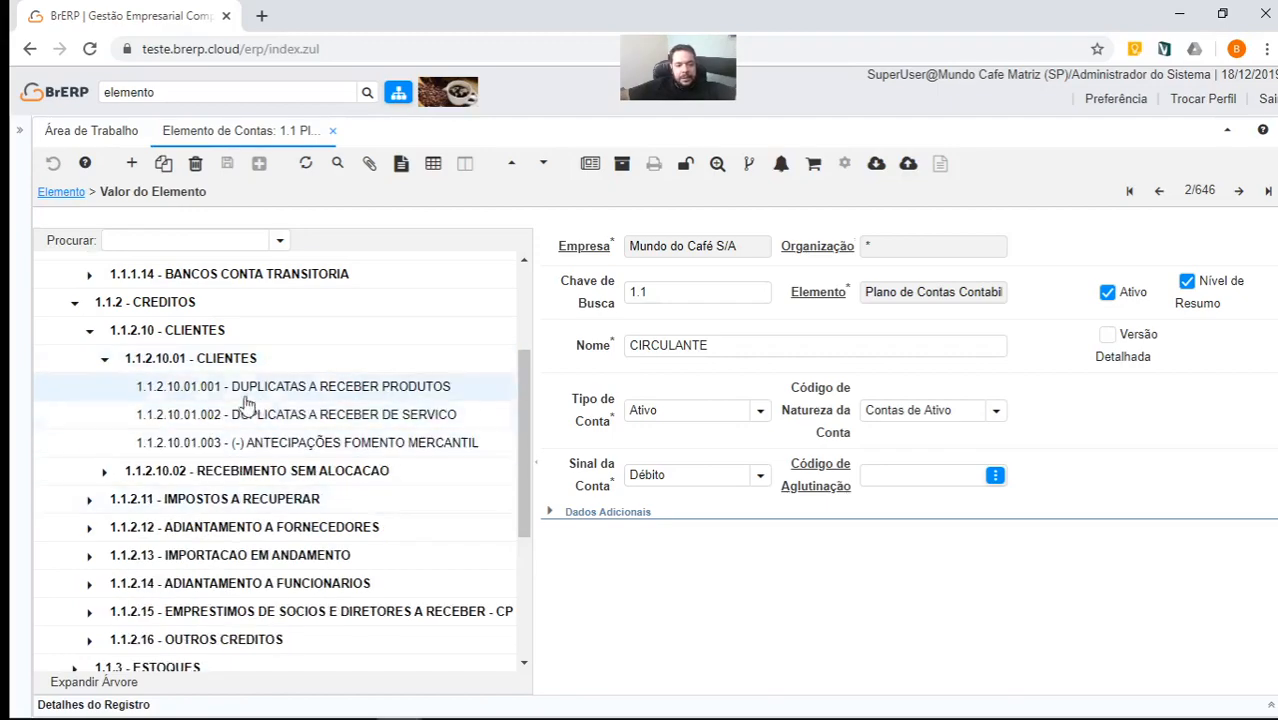
- Expand the 7 - CONTAS DE COMPENSACOES branch down to the groups under 7.01.01.01
{"action": "scroll", "coordinate": [375, 457], "scroll_direction": "down", "scroll_amount": 2}
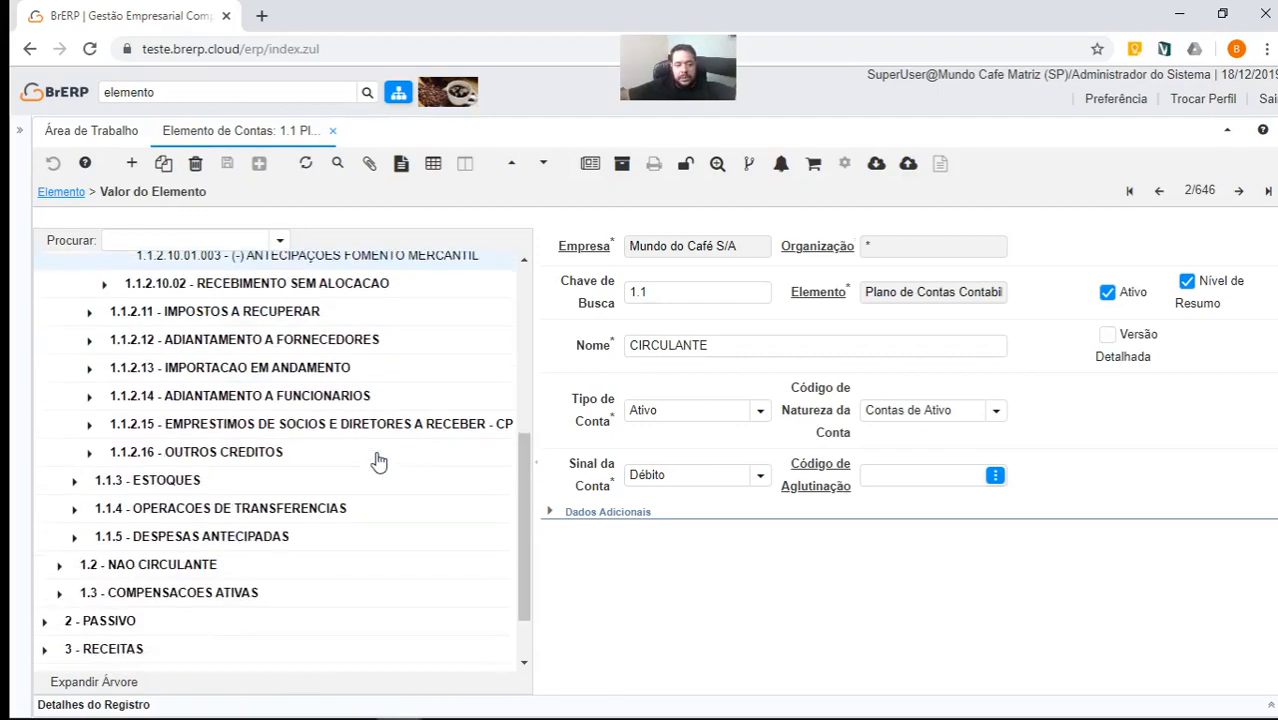
{"action": "scroll", "coordinate": [378, 459], "scroll_direction": "up", "scroll_amount": 1}
{"action": "scroll", "coordinate": [378, 459], "scroll_direction": "down", "scroll_amount": 2}
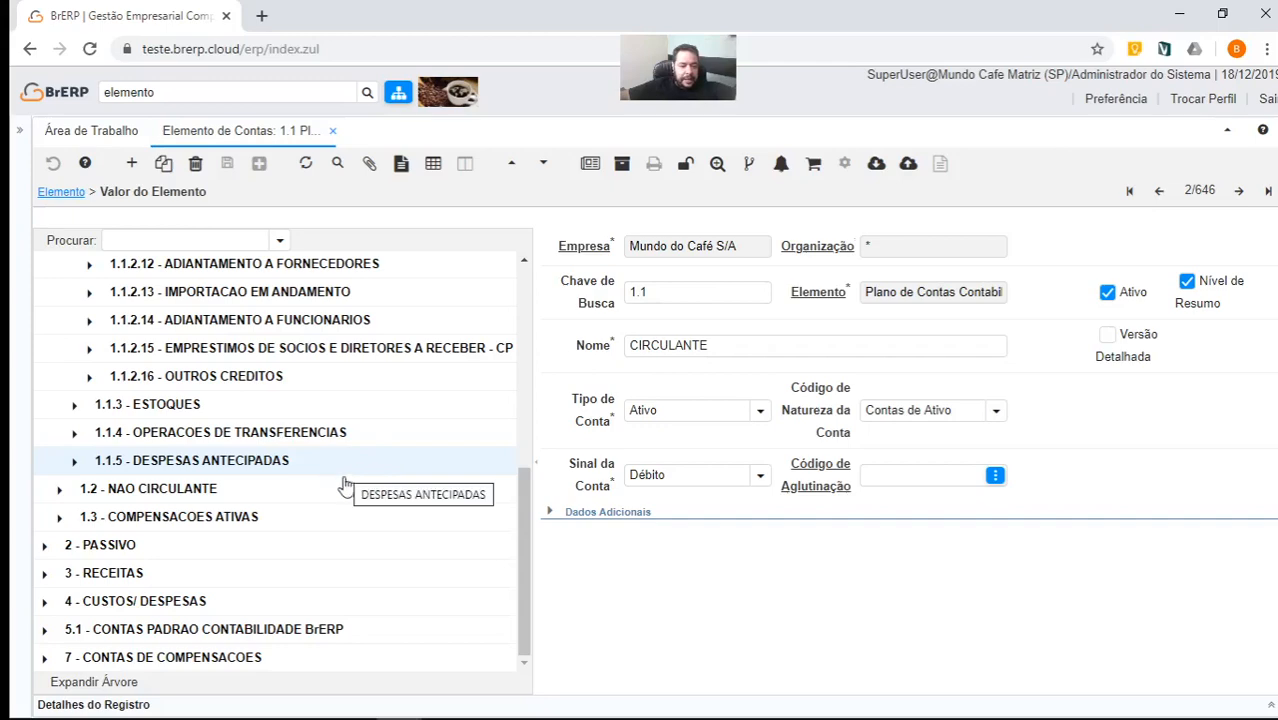
{"action": "left_click", "coordinate": [44, 659]}
{"action": "scroll", "coordinate": [334, 520], "scroll_direction": "down", "scroll_amount": 1}
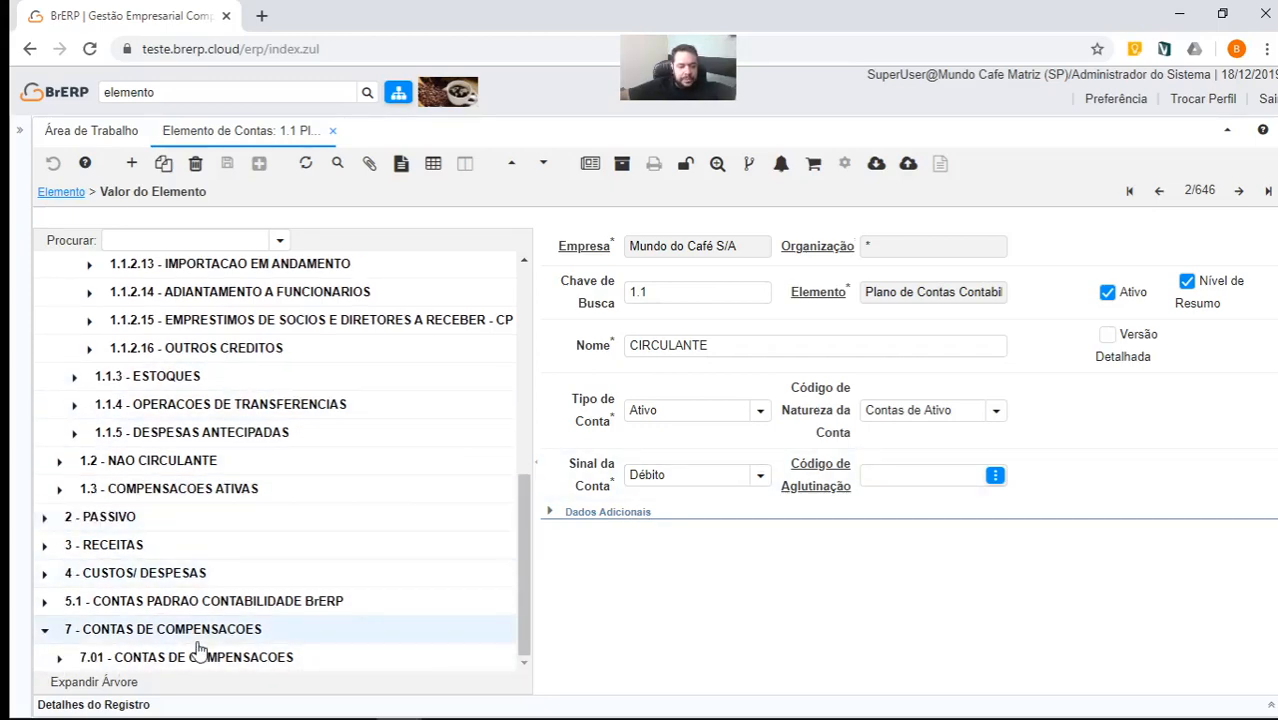
{"action": "left_click", "coordinate": [58, 660]}
{"action": "scroll", "coordinate": [300, 530], "scroll_direction": "down", "scroll_amount": 1}
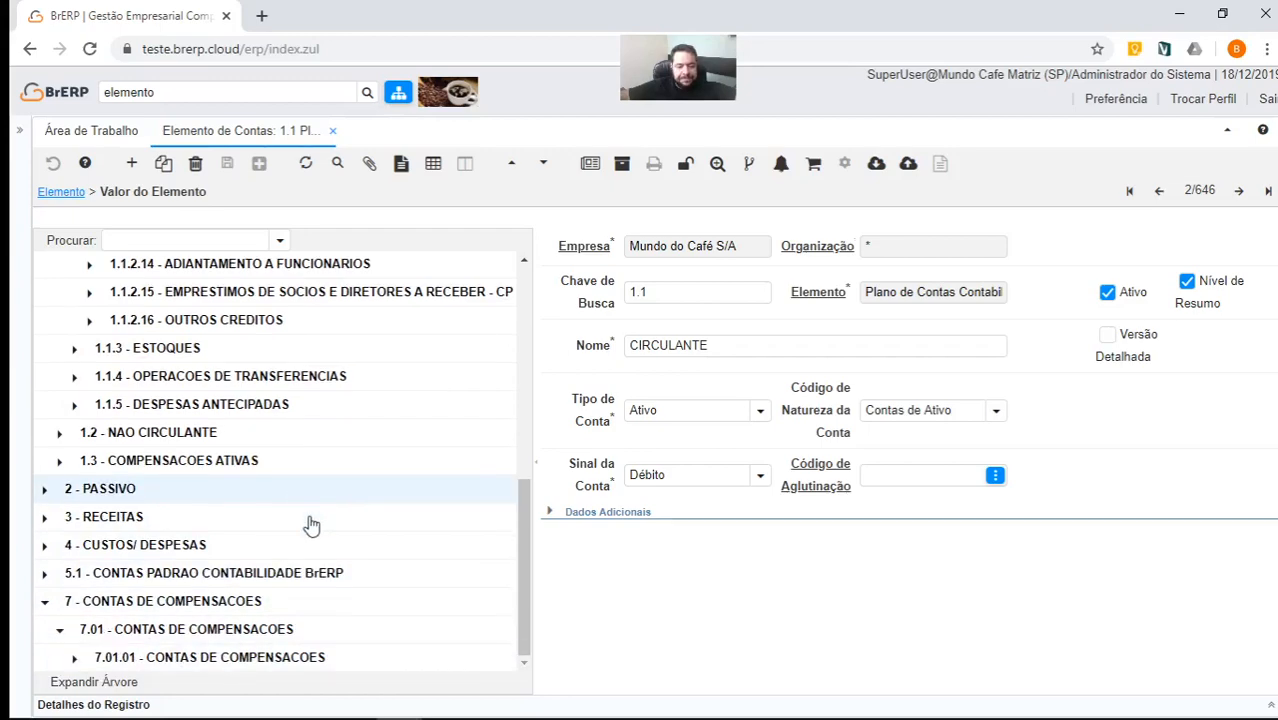
{"action": "left_click", "coordinate": [72, 661]}
{"action": "scroll", "coordinate": [214, 645], "scroll_direction": "down", "scroll_amount": 1}
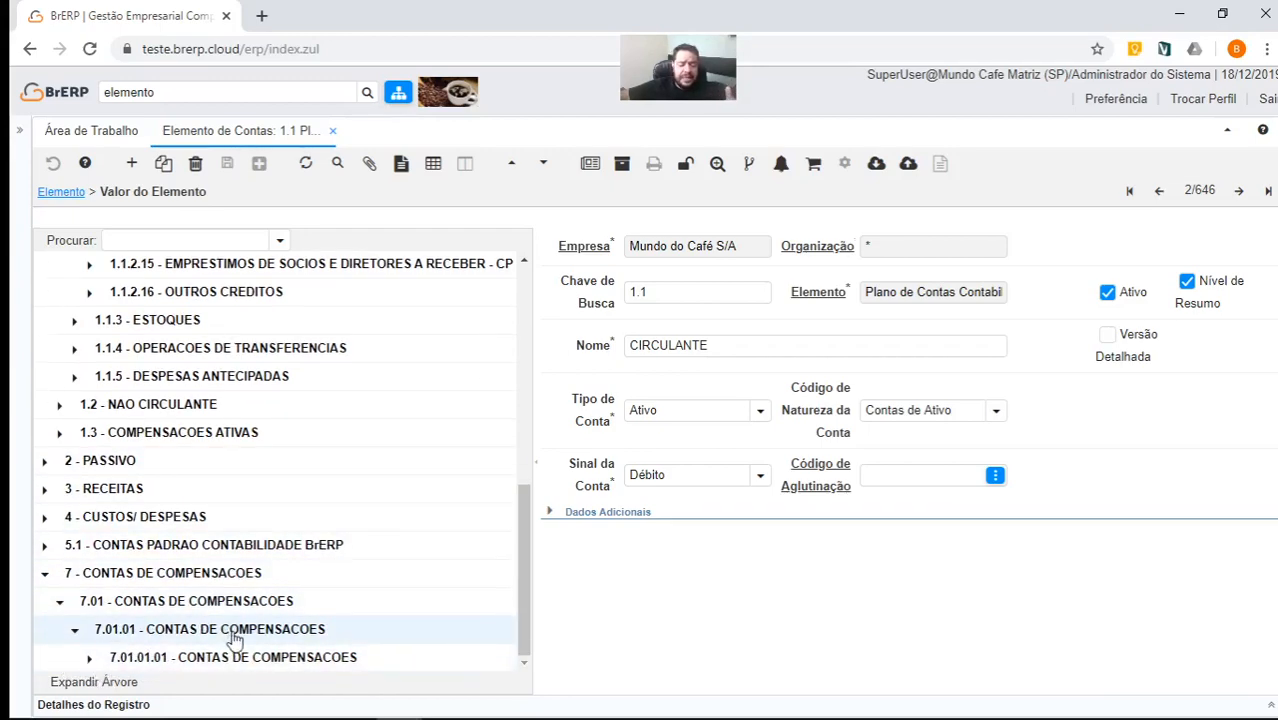
{"action": "left_click", "coordinate": [90, 660]}
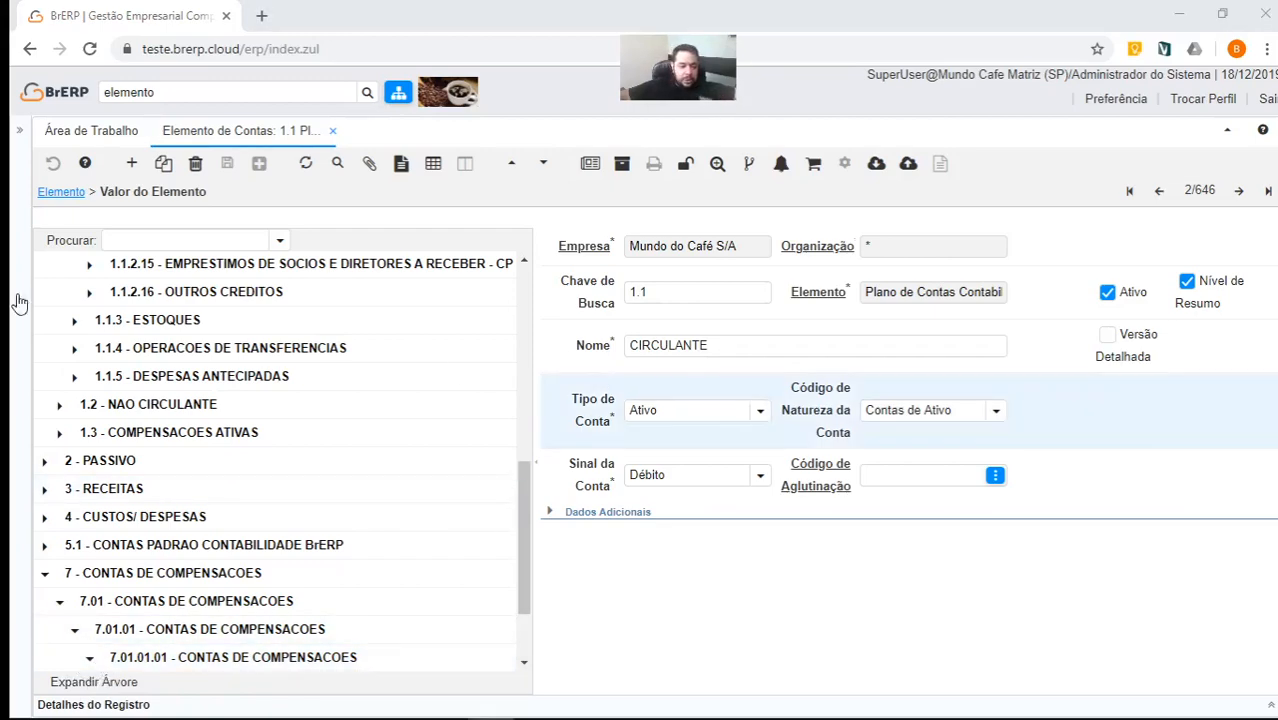
- Examine the accounts in the 7.01.01.01.03 - TRANSITORIAS and 7.01.01.01.02 - PASSIVAS groups
{"action": "scroll", "coordinate": [175, 490], "scroll_direction": "down", "scroll_amount": 2}
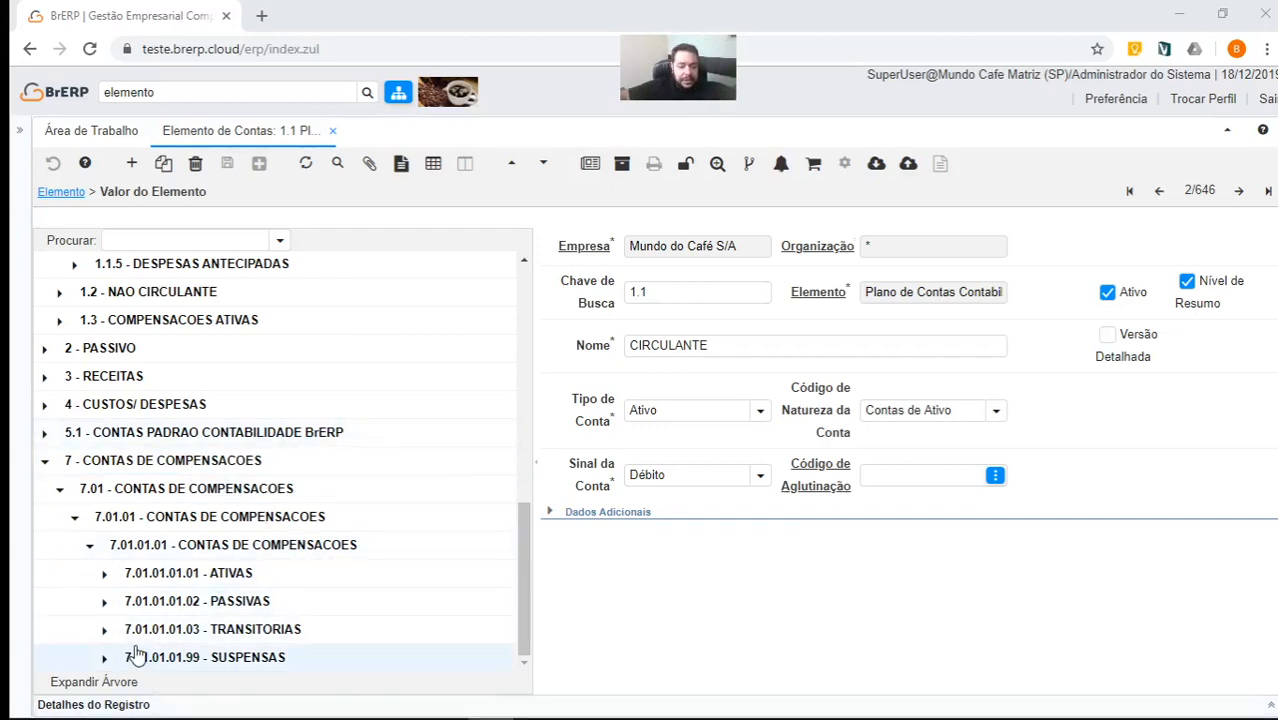
{"action": "left_click", "coordinate": [104, 631]}
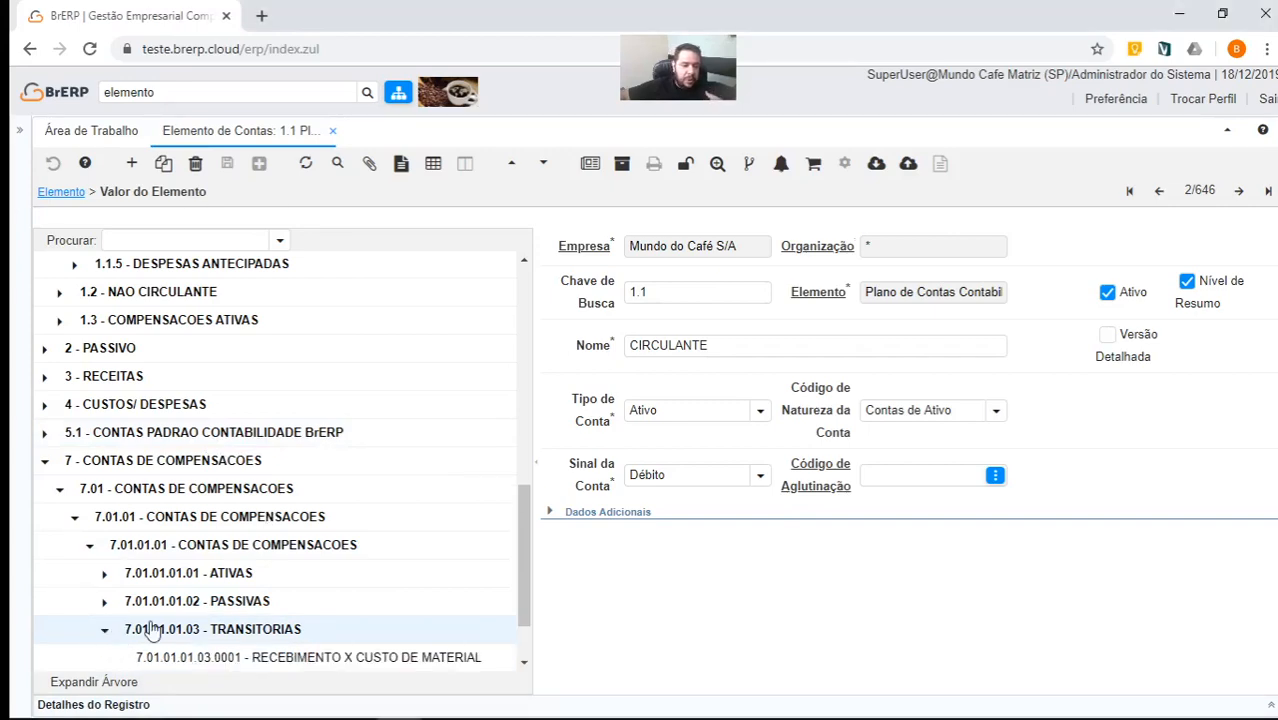
{"action": "scroll", "coordinate": [230, 540], "scroll_direction": "down", "scroll_amount": 1}
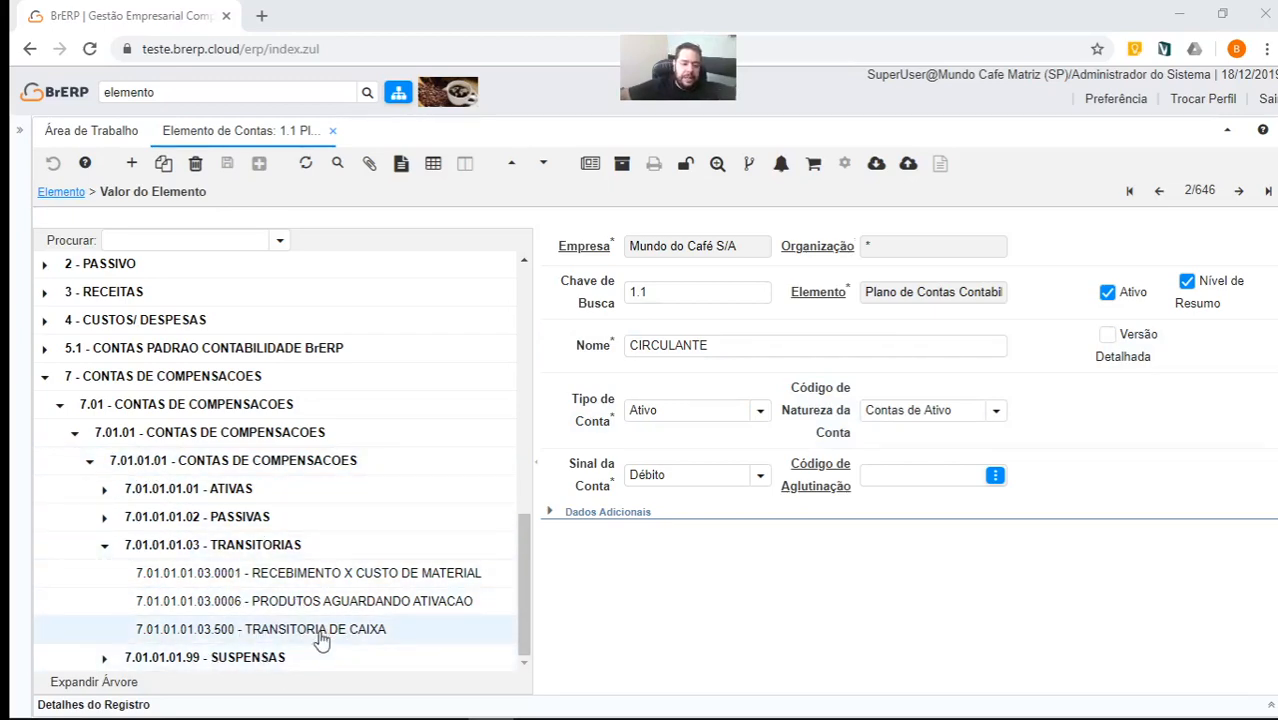
{"action": "left_click", "coordinate": [105, 517]}
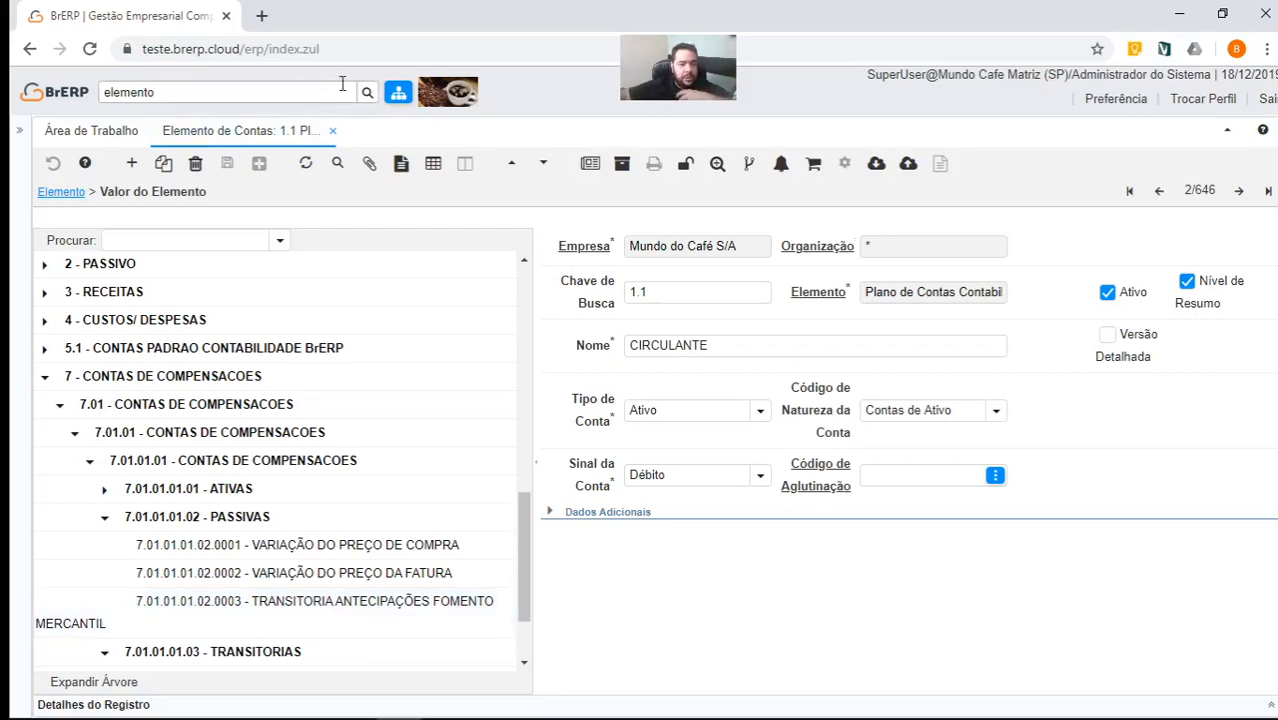
- Find and open the Integração Bancária window
{"action": "double_click", "coordinate": [229, 98]}
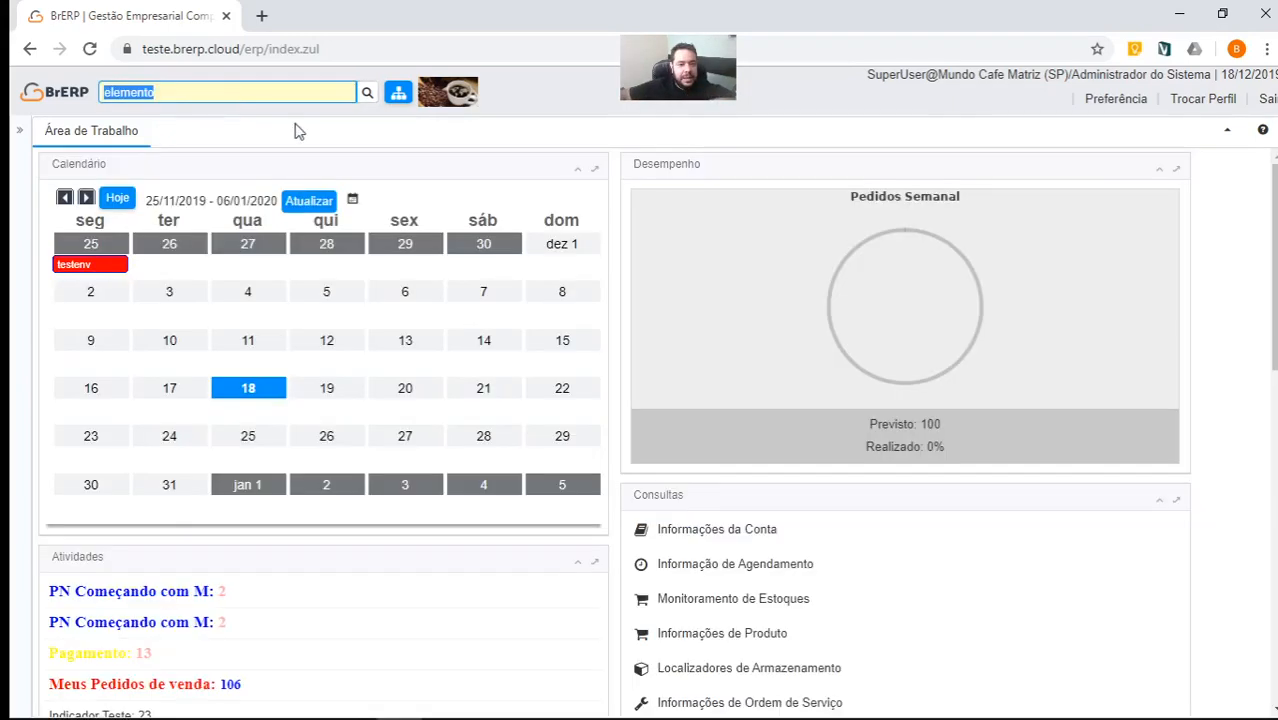
{"action": "type", "text": "integra"}
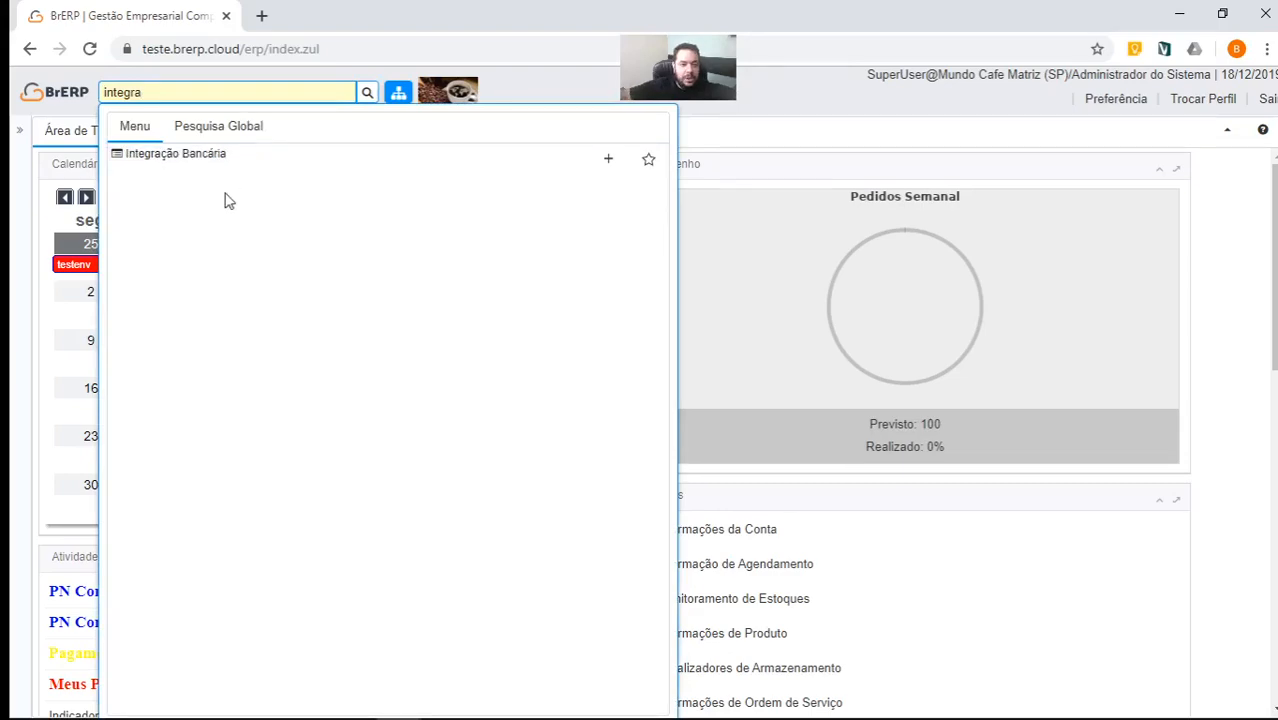
{"action": "key", "text": "Return"}
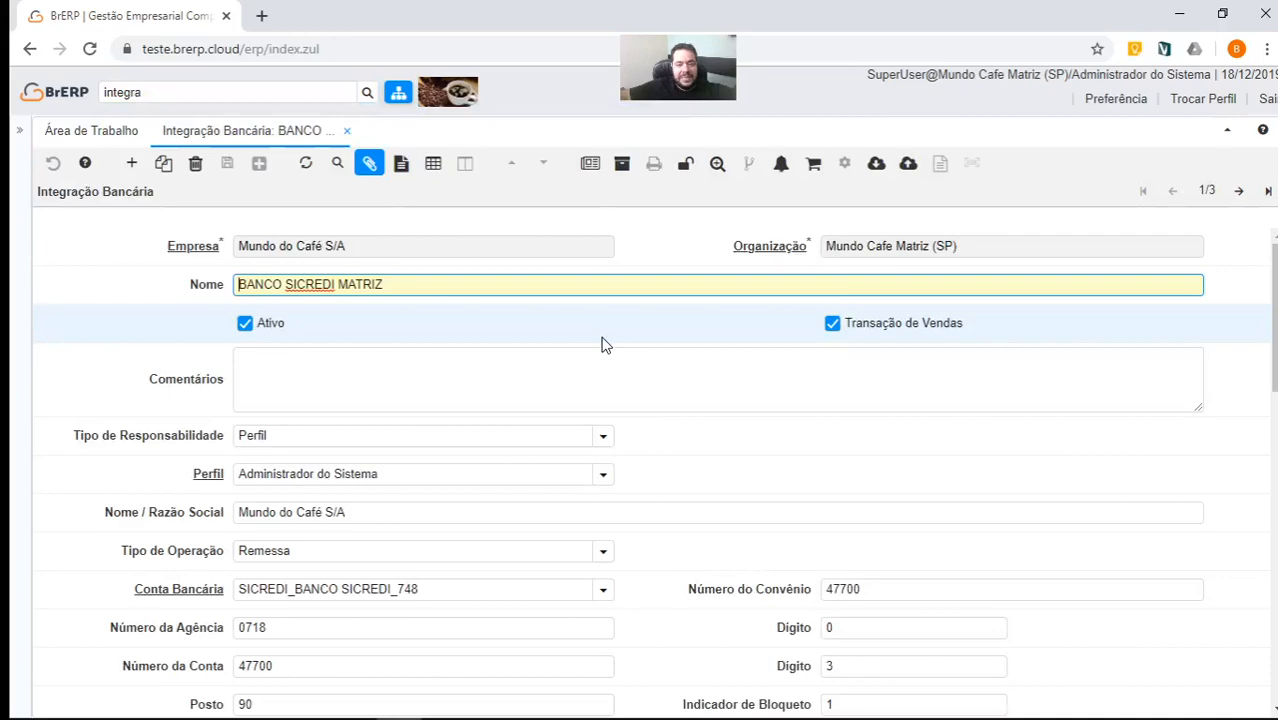
- Review the account, CNAB and portfolio settings of the integration record linked to the Desconto Fomento X bank account
{"action": "scroll", "coordinate": [829, 478], "scroll_direction": "down", "scroll_amount": 3}
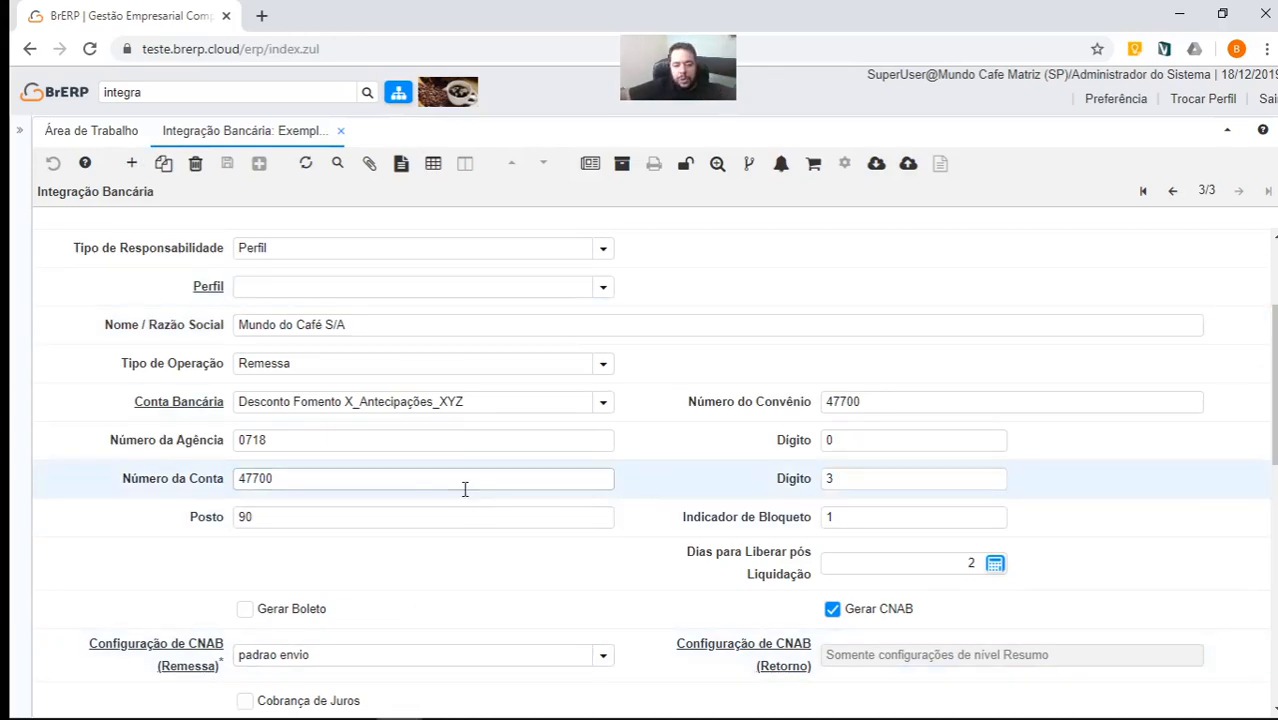
{"action": "scroll", "coordinate": [474, 395], "scroll_direction": "down", "scroll_amount": 5}
{"action": "scroll", "coordinate": [770, 448], "scroll_direction": "up", "scroll_amount": 3}
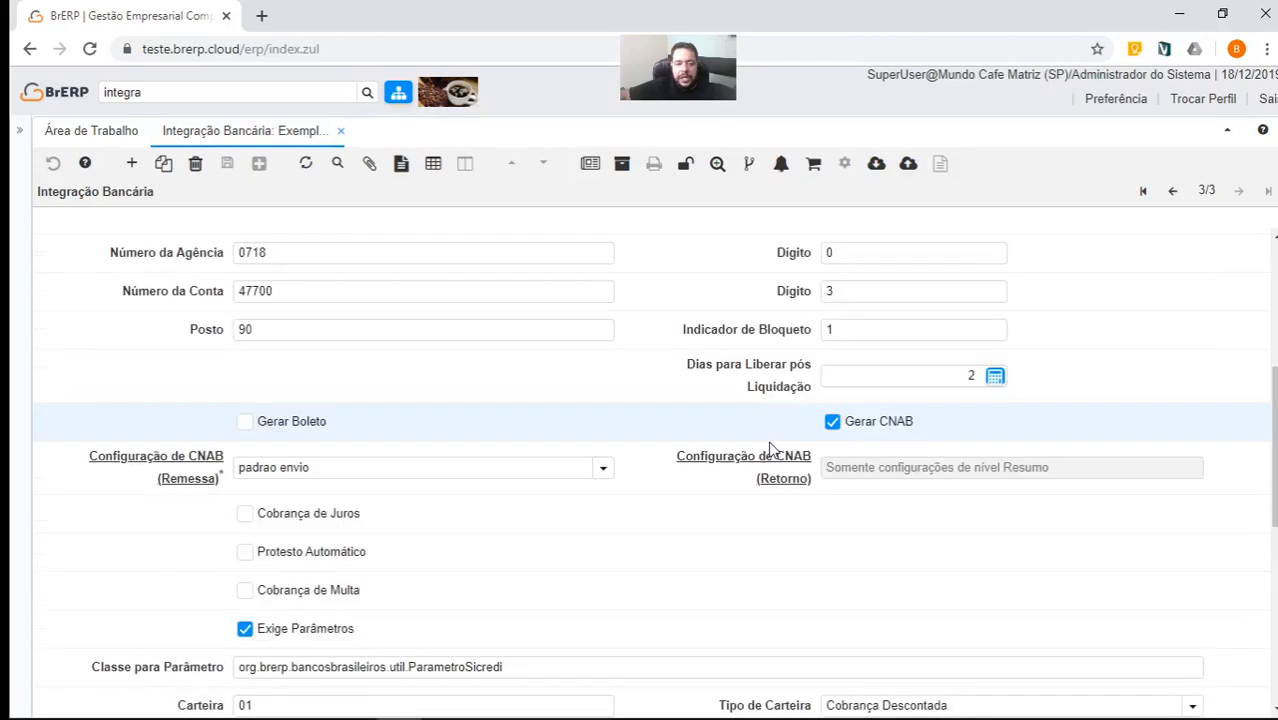
- Examine the integration record's account, CNAB and charge settings, including the Tipo de Carteira options, and close the Integração Bancária window
{"action": "scroll", "coordinate": [485, 314], "scroll_direction": "up", "scroll_amount": 4}
{"action": "scroll", "coordinate": [459, 320], "scroll_direction": "down", "scroll_amount": 2}
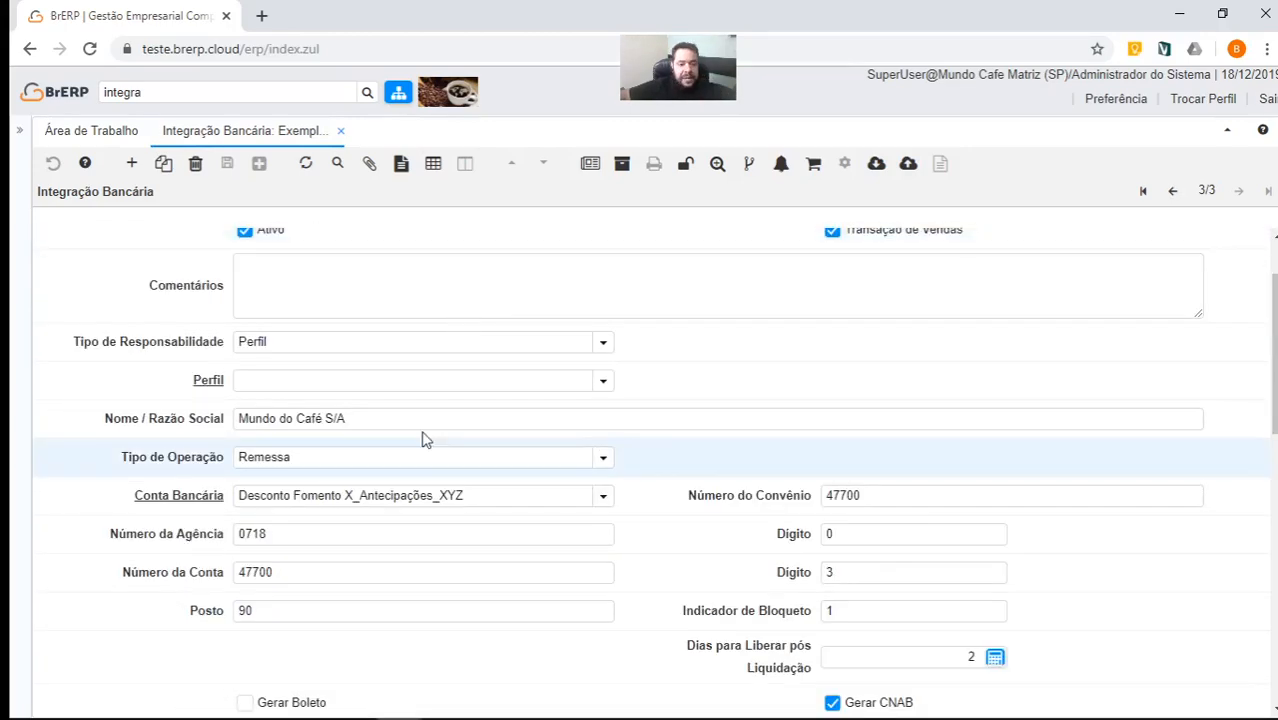
{"action": "scroll", "coordinate": [422, 440], "scroll_direction": "down", "scroll_amount": 2}
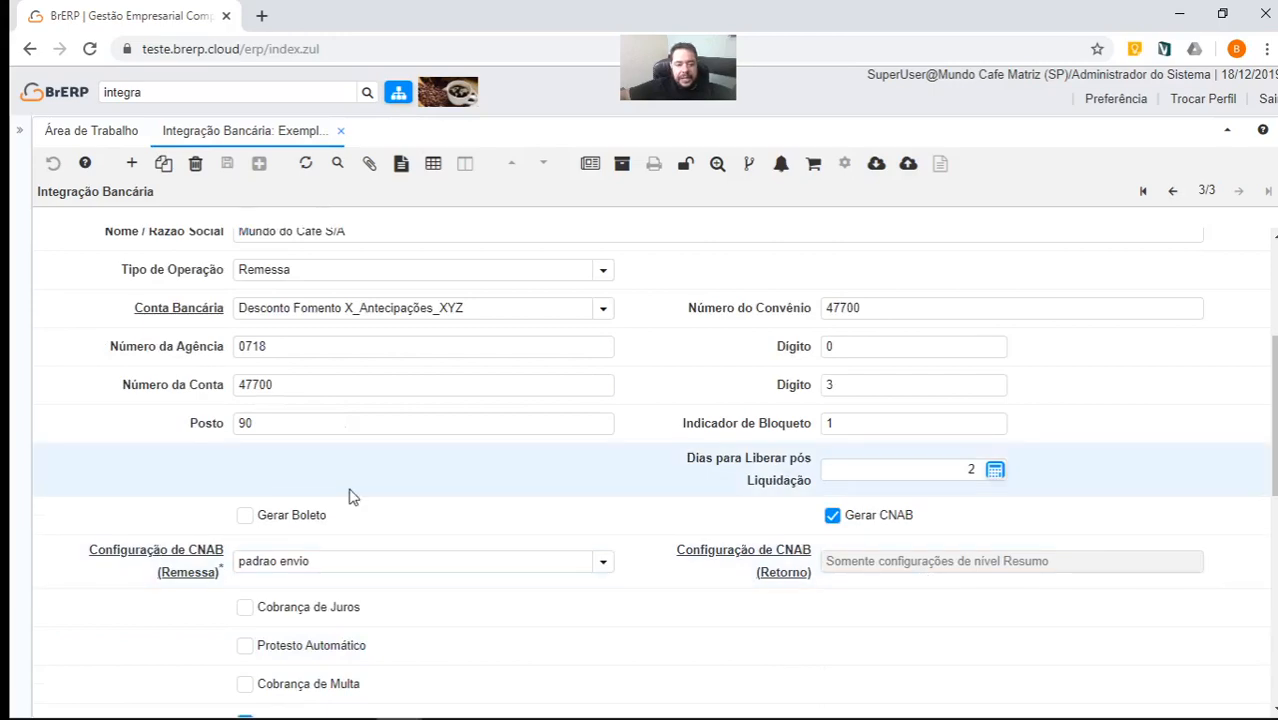
{"action": "scroll", "coordinate": [352, 497], "scroll_direction": "down", "scroll_amount": 3}
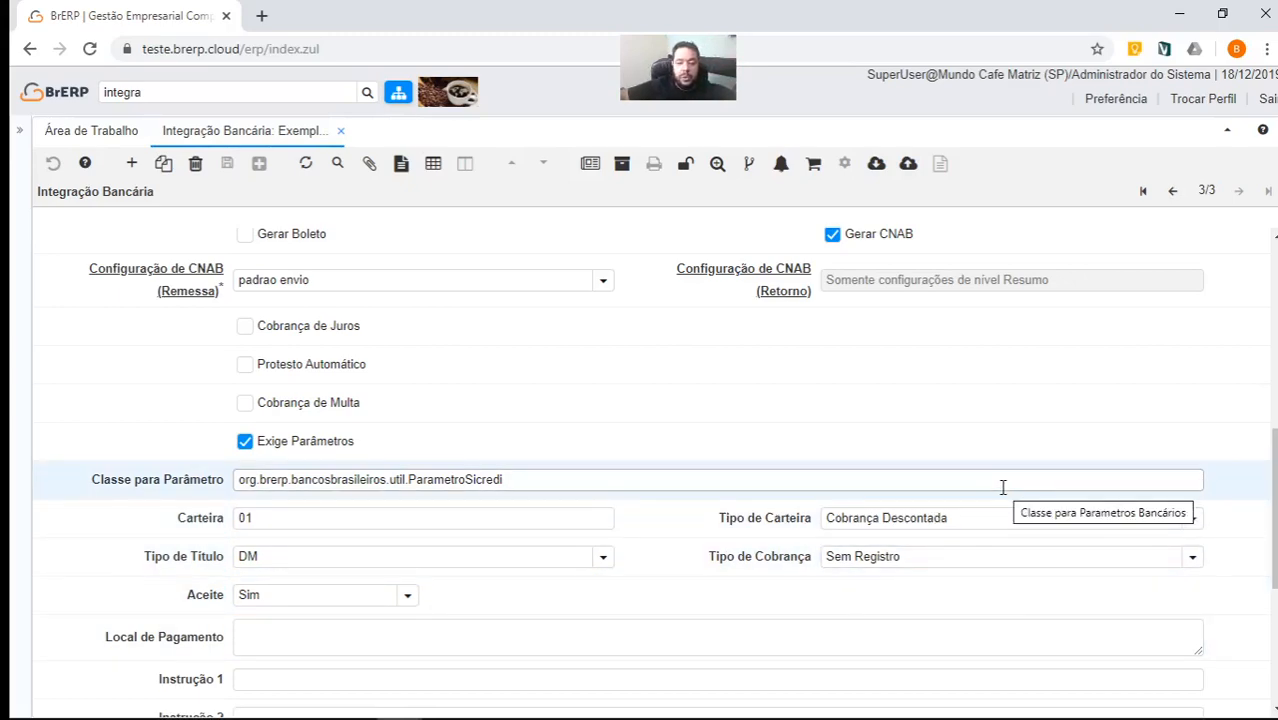
{"action": "left_click", "coordinate": [1194, 520]}
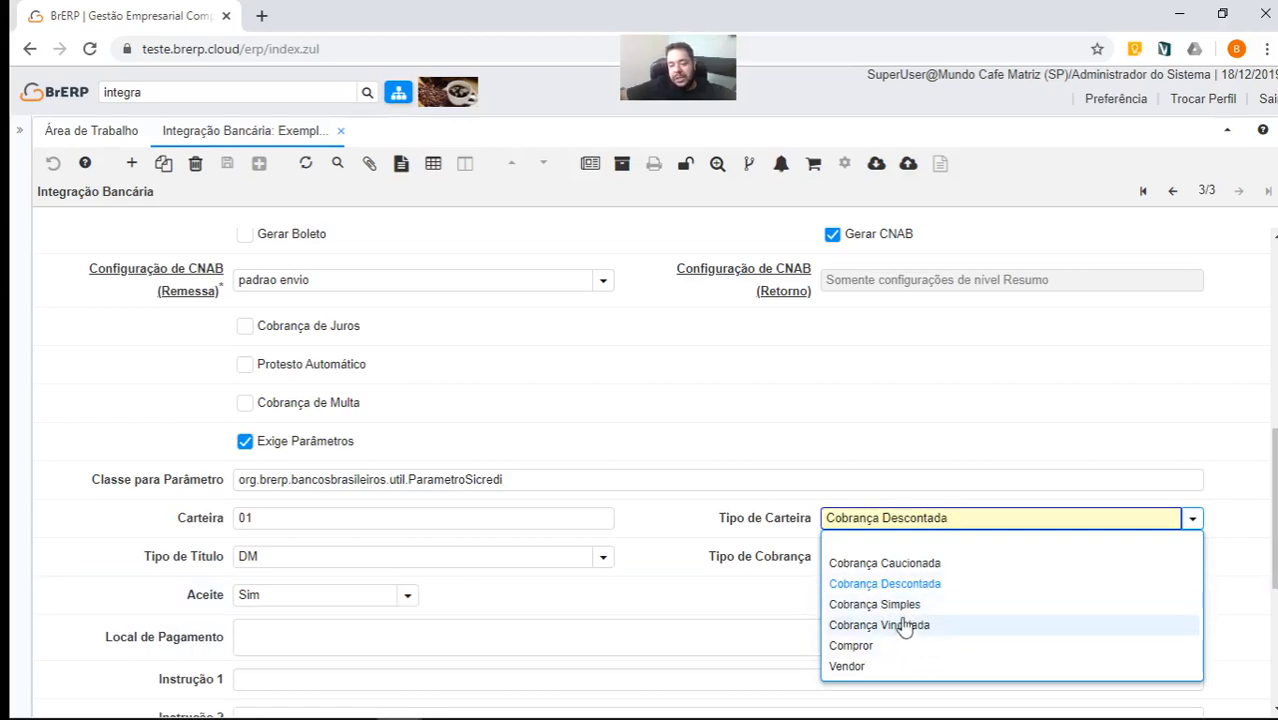
{"action": "left_click", "coordinate": [705, 378]}
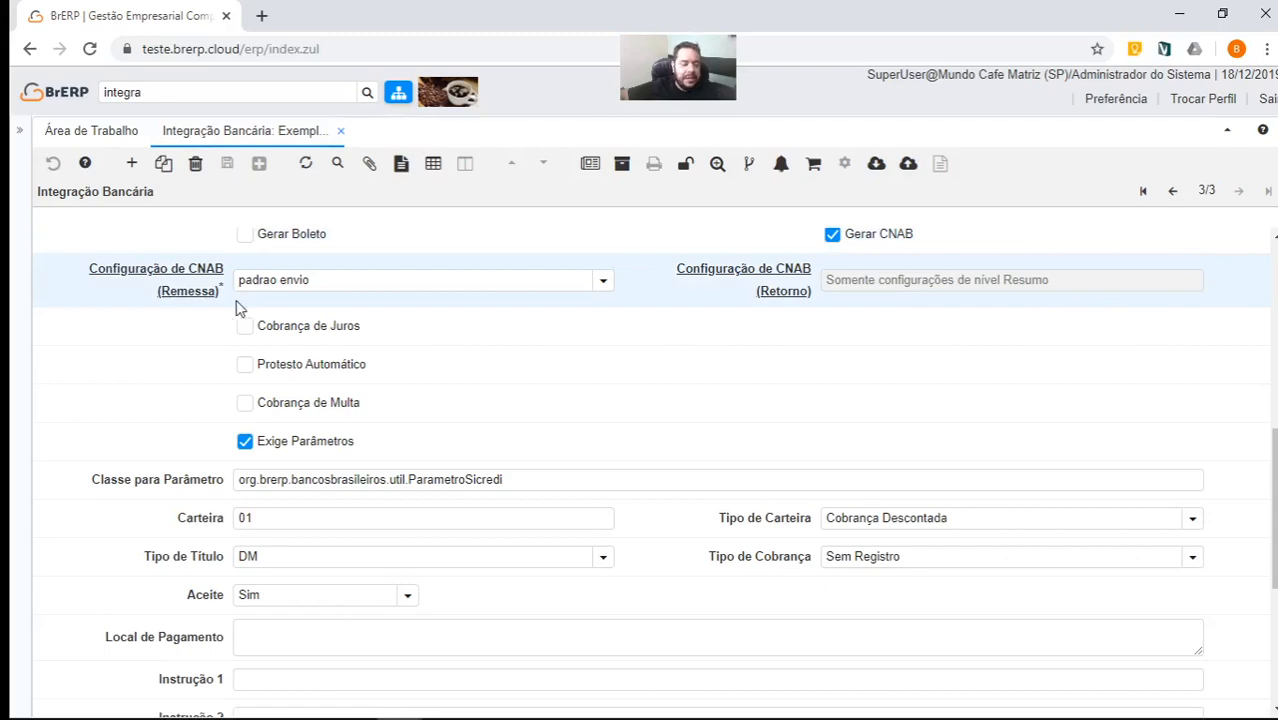
{"action": "left_click", "coordinate": [341, 133]}
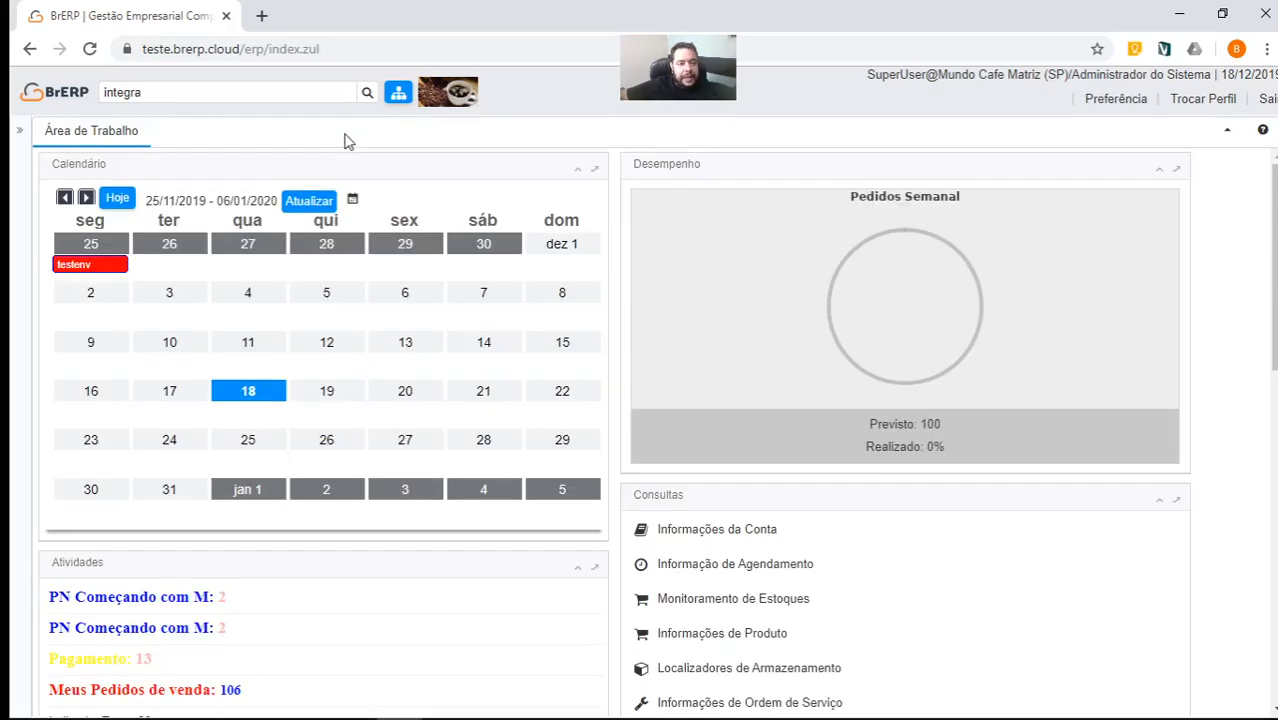
- Search the menu for "balancete" and open the Relatório de Balancete Contábil
{"action": "double_click", "coordinate": [242, 92]}
{"action": "type", "text": "b"}
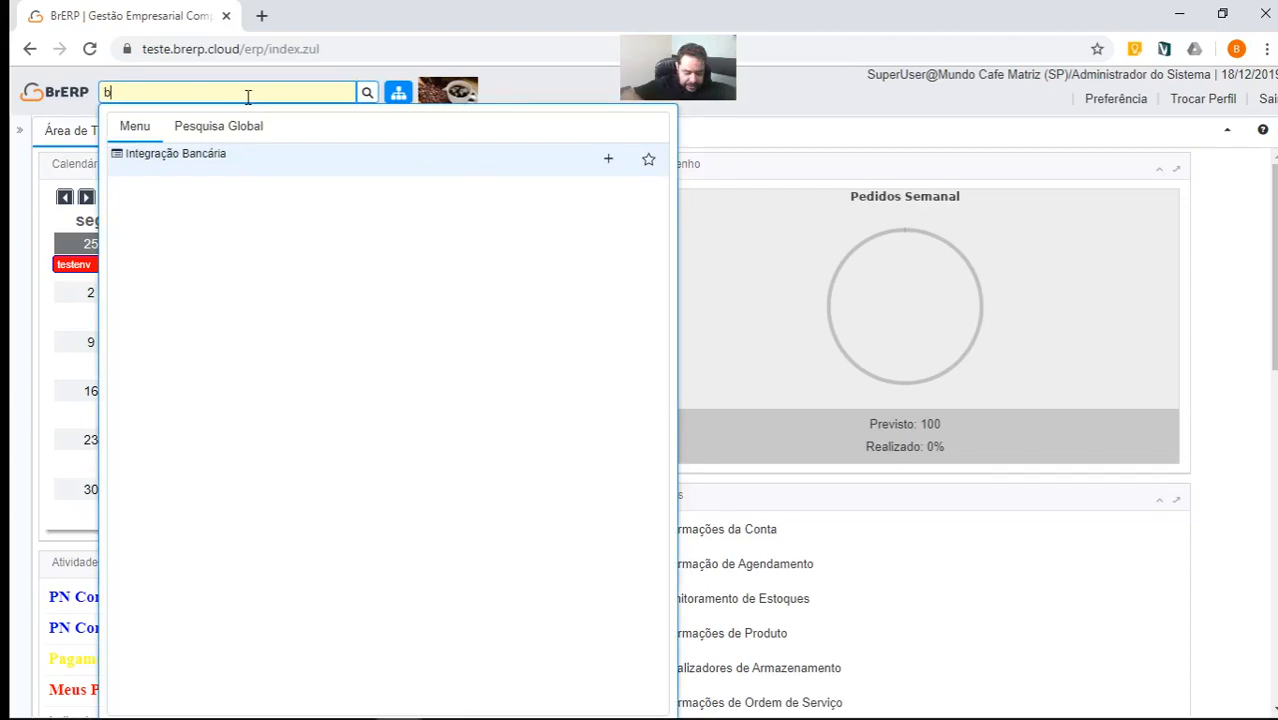
{"action": "type", "text": "alancete"}
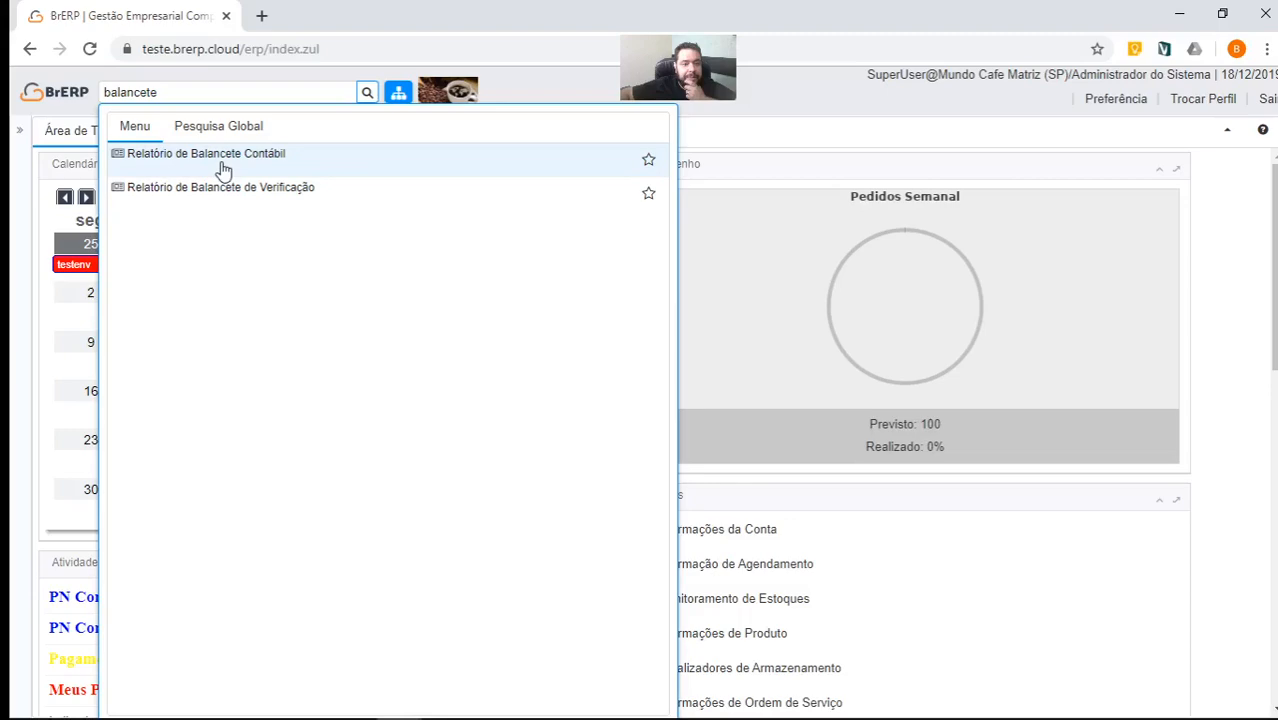
{"action": "left_click", "coordinate": [223, 160]}
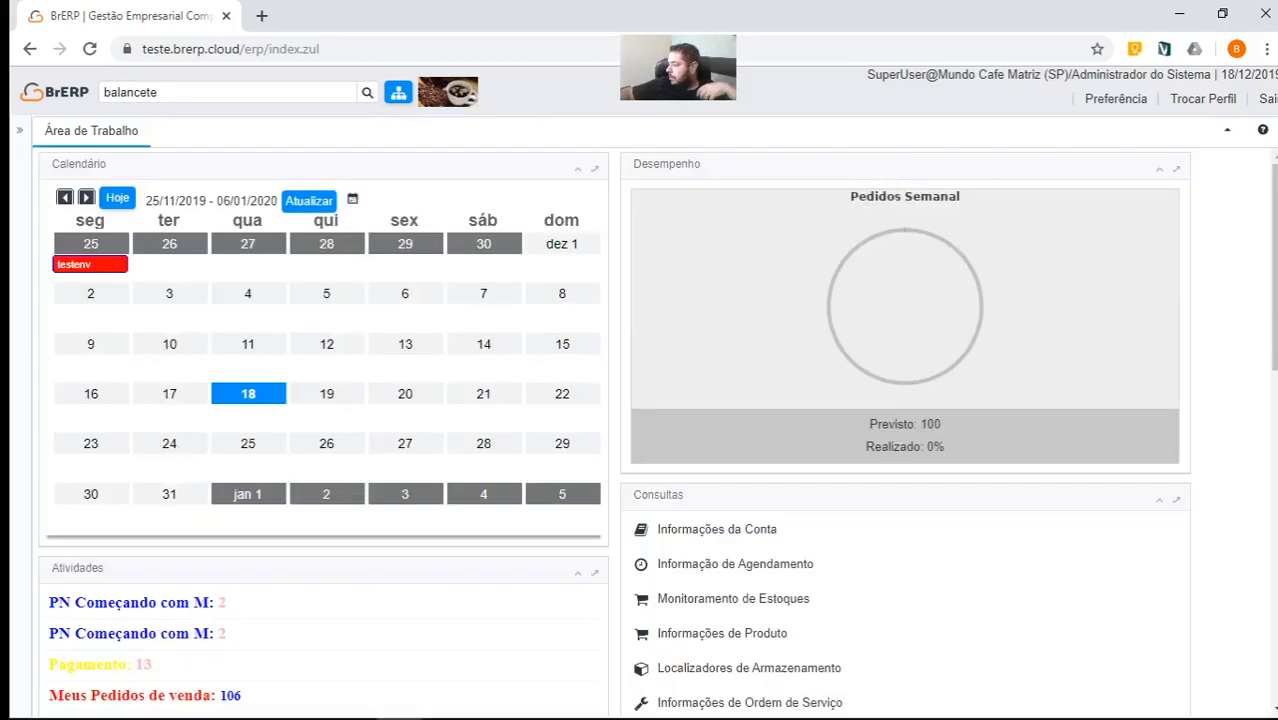
{"action": "key", "text": "ctrl+f"}
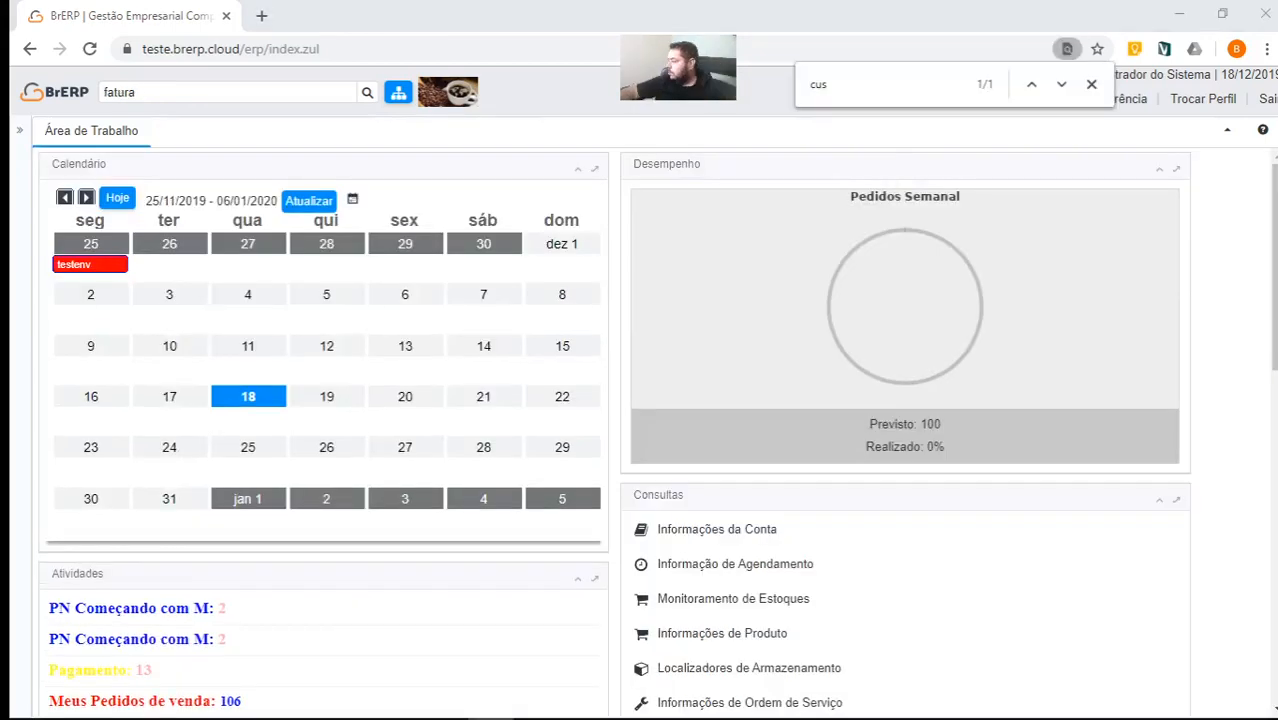
- Search the menu for "gera", open the Geração CNAB form and dismiss the browser's find bar
{"action": "double_click", "coordinate": [227, 86]}
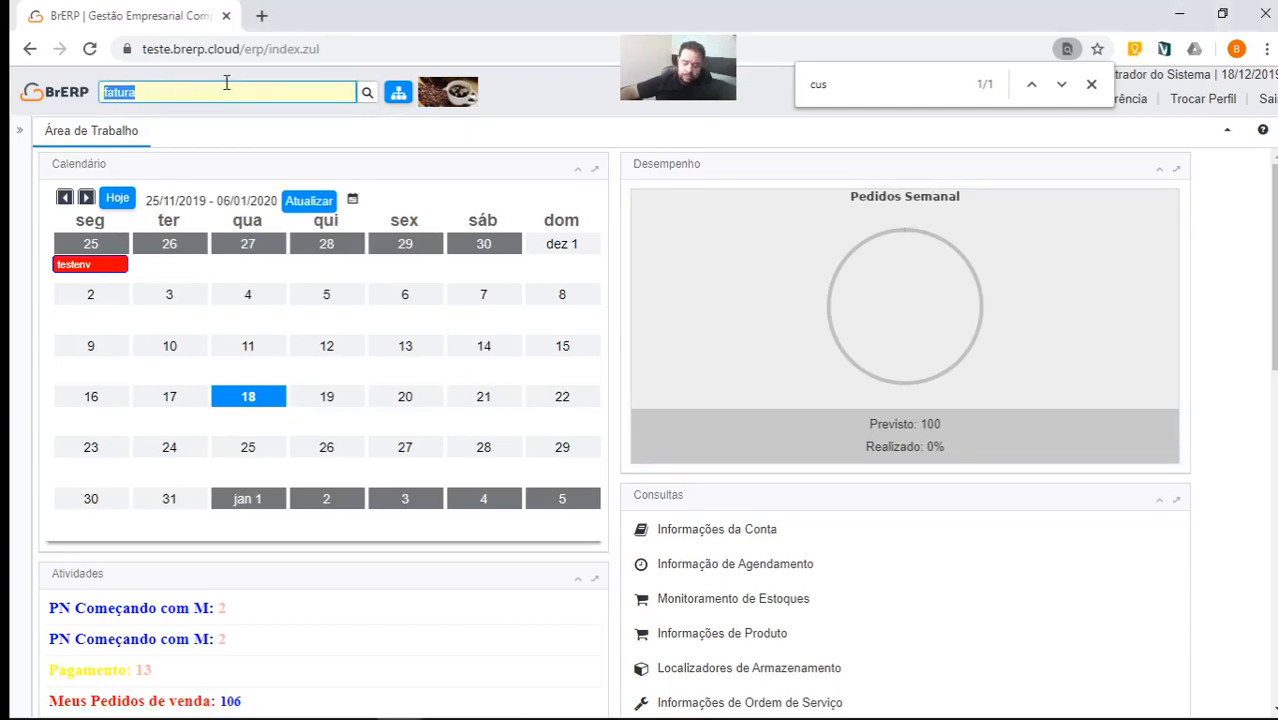
{"action": "key", "text": "BackSpace"}
{"action": "type", "text": "ger"}
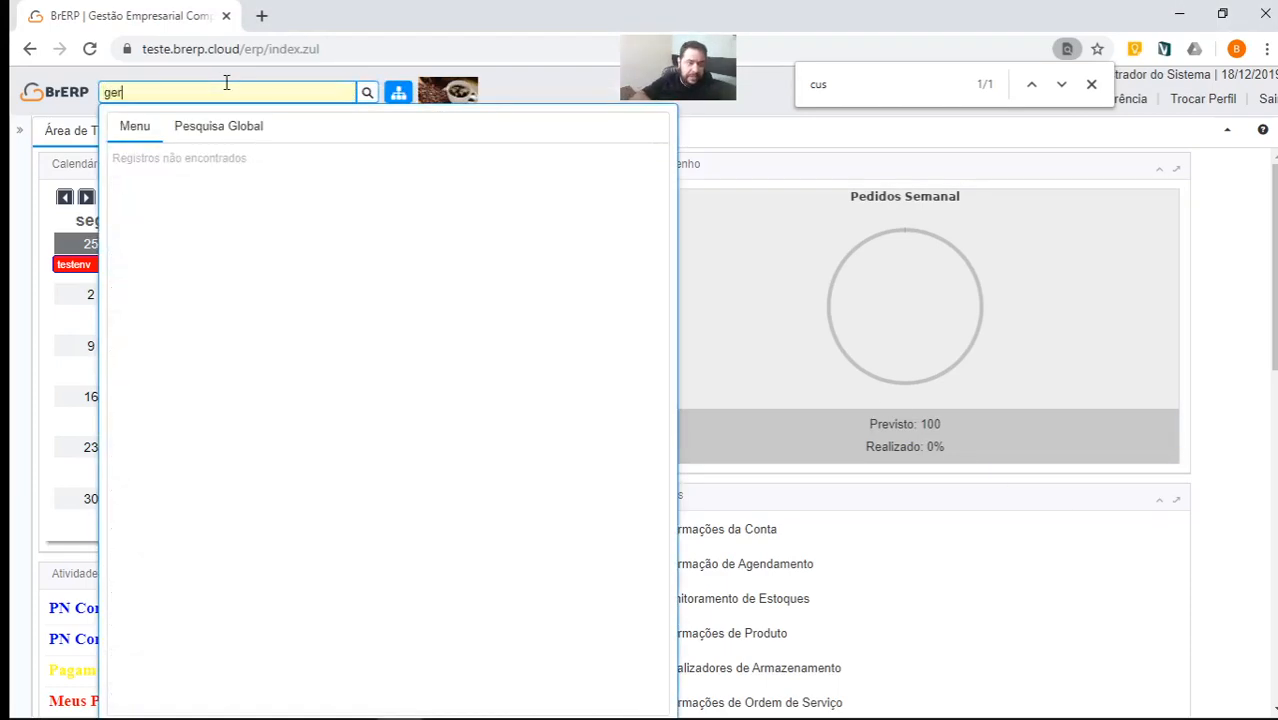
{"action": "type", "text": "ra"}
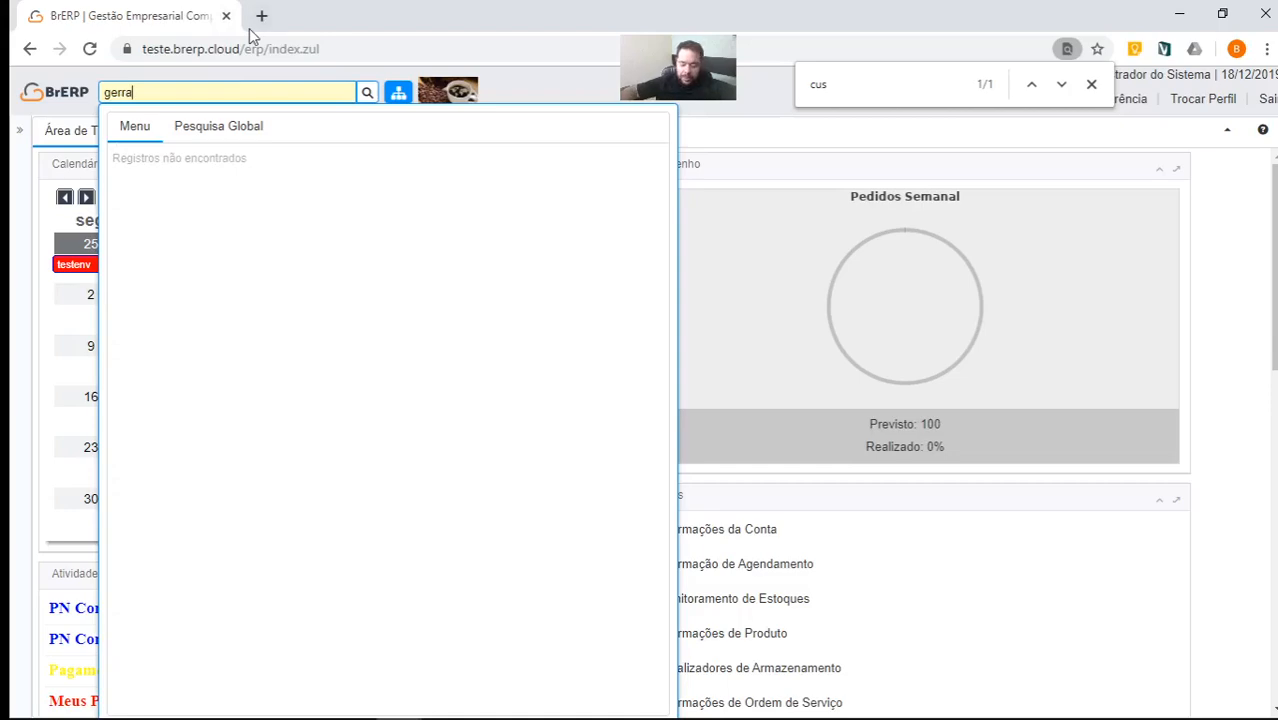
{"action": "key", "text": "BackSpace"}
{"action": "key", "text": "BackSpace"}
{"action": "type", "text": "a"}
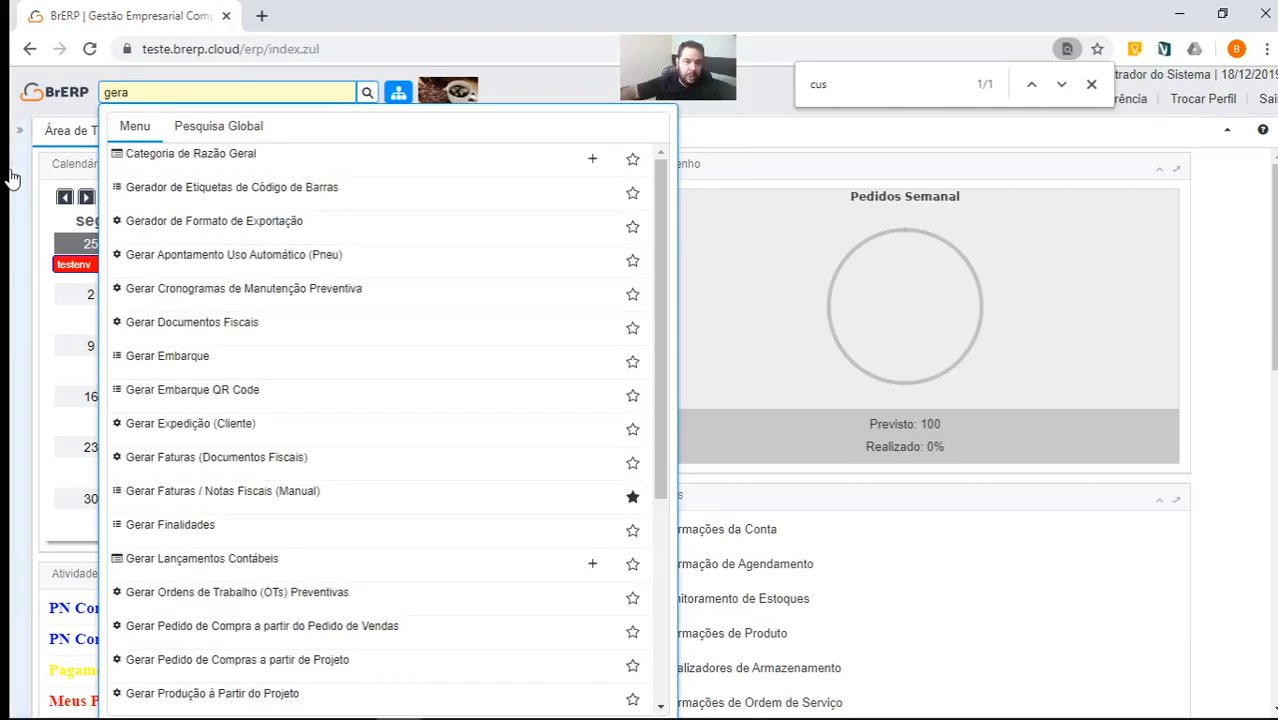
{"action": "scroll", "coordinate": [235, 538], "scroll_direction": "down", "scroll_amount": 1}
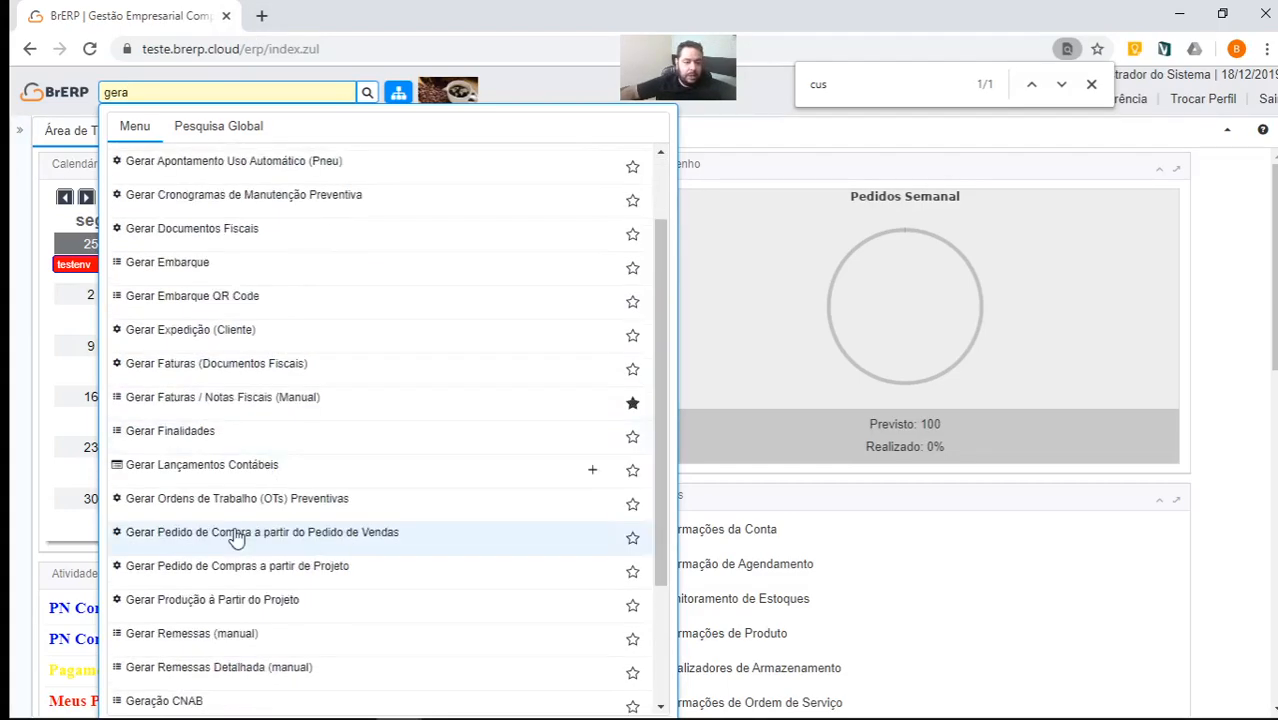
{"action": "scroll", "coordinate": [235, 538], "scroll_direction": "down", "scroll_amount": 2}
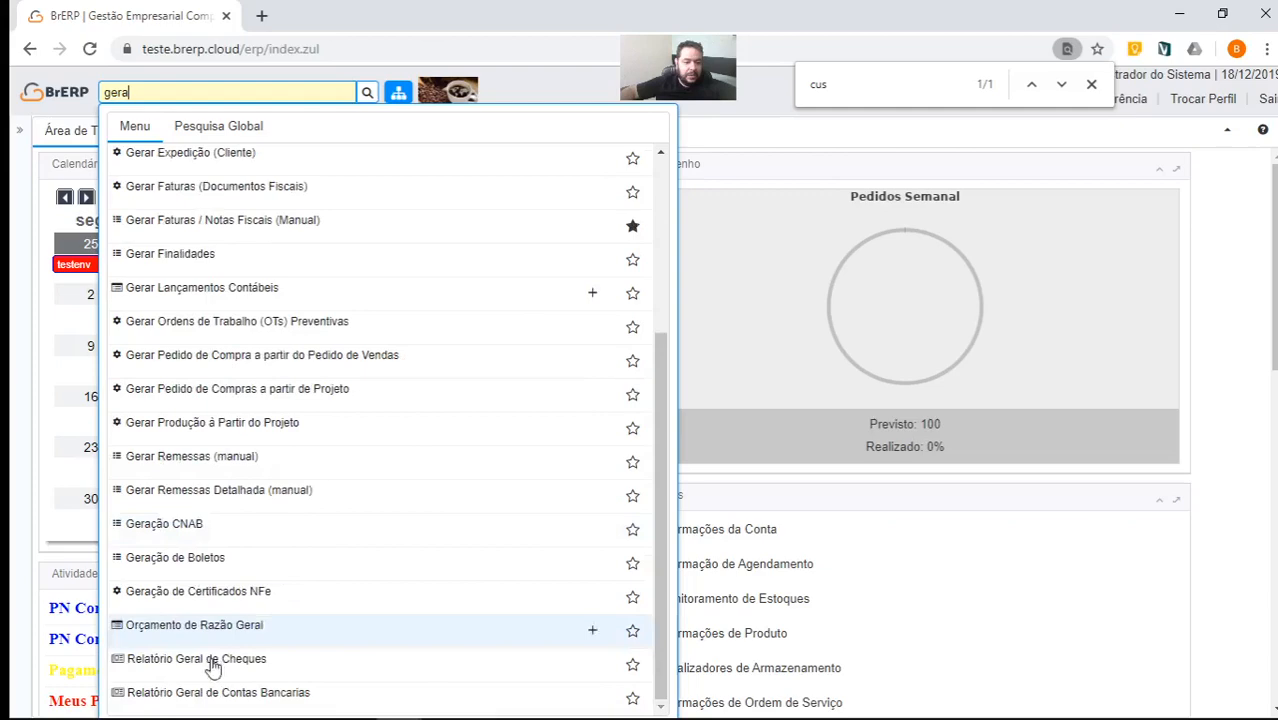
{"action": "left_click", "coordinate": [164, 524]}
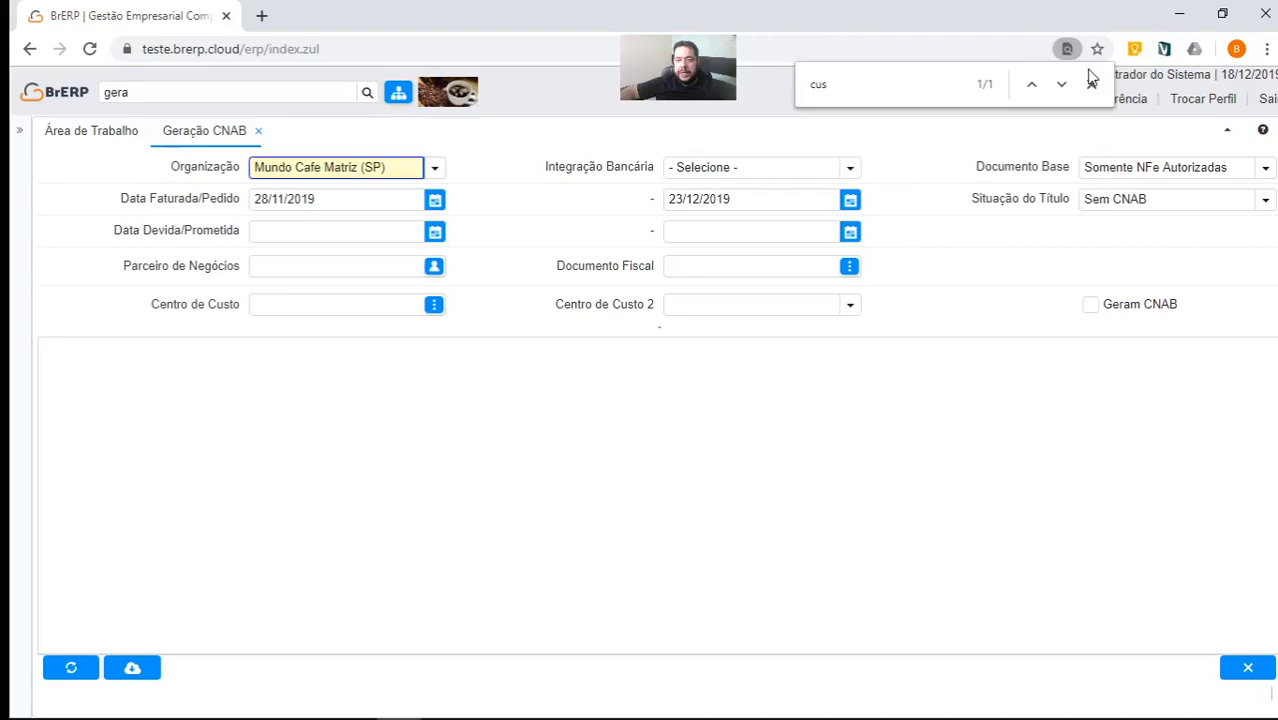
{"action": "left_click", "coordinate": [1092, 82]}
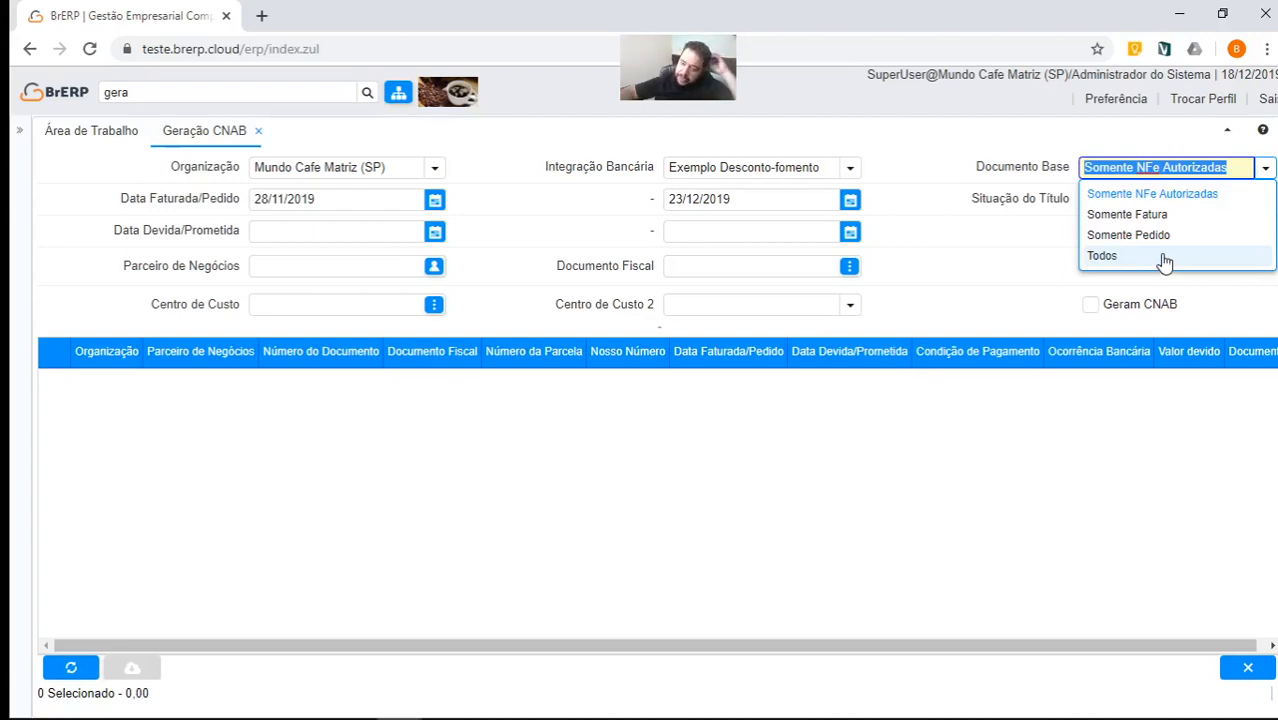
- Set Documento Base to Todos and the Data Faturada/Pedido range to 01/01/2019 through 31/12/2019
{"action": "left_click", "coordinate": [1150, 258]}
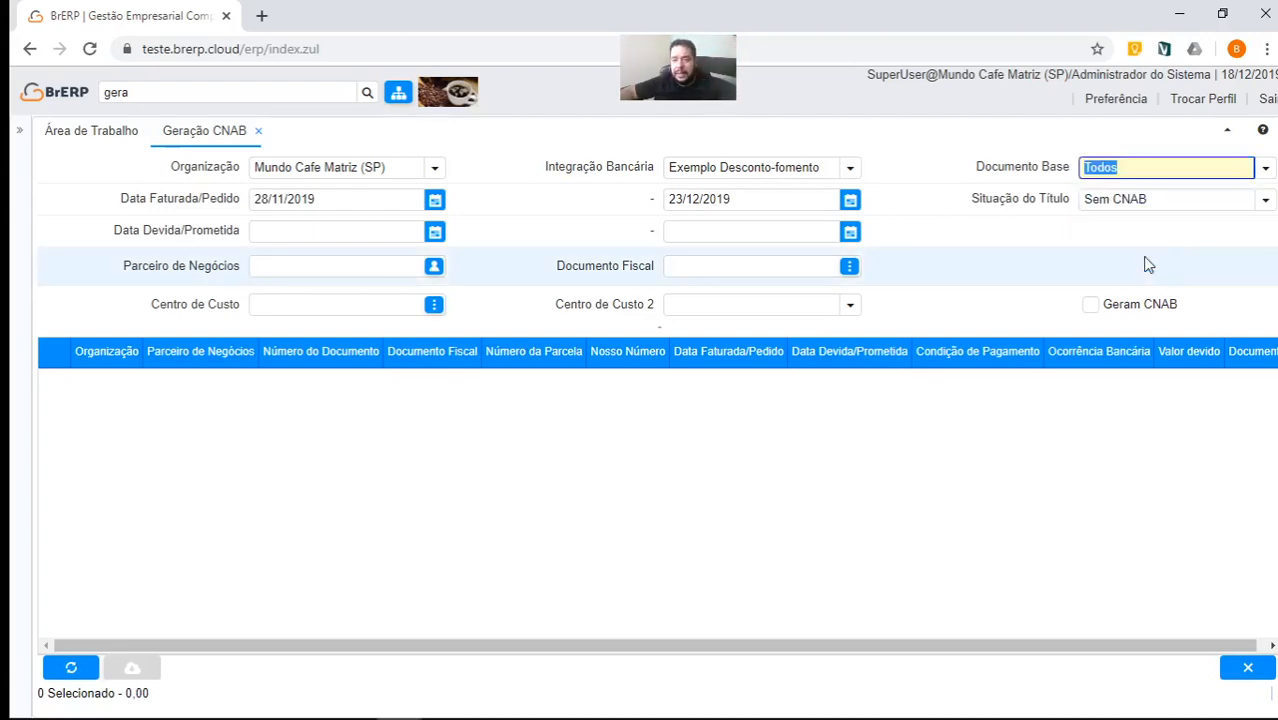
{"action": "left_click", "coordinate": [330, 197]}
{"action": "type", "text": "01"}
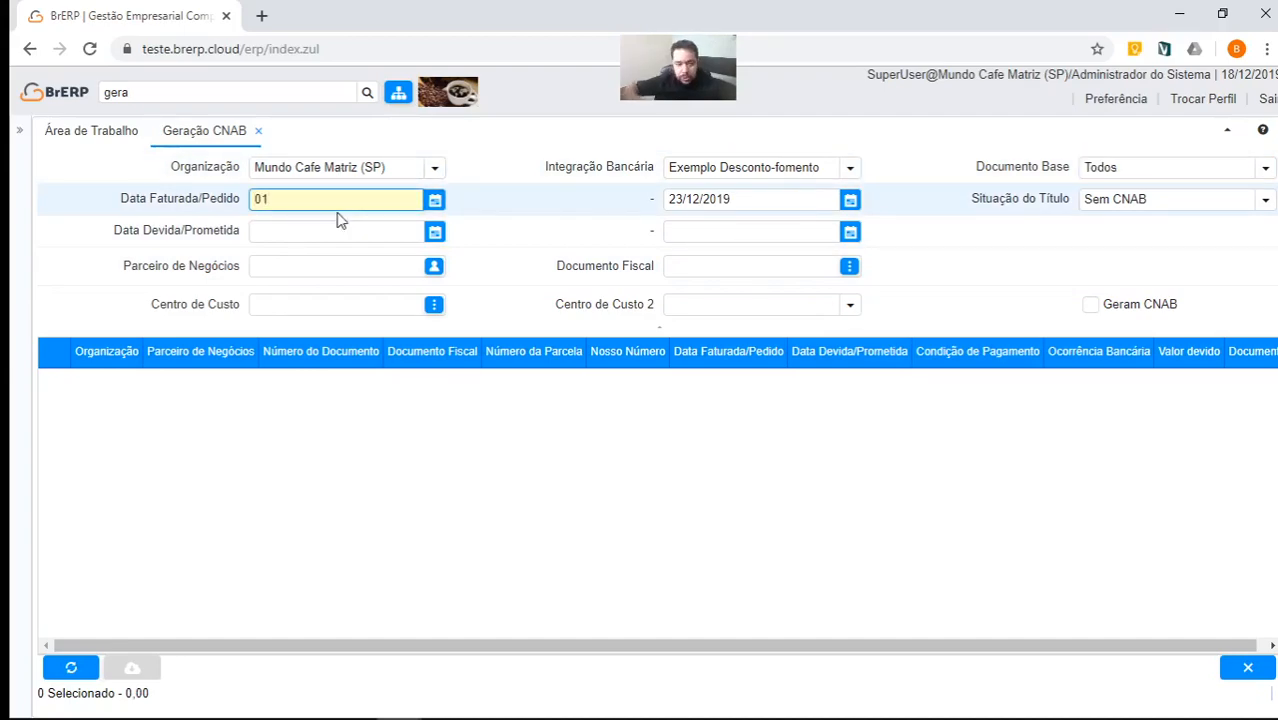
{"action": "type", "text": "0120"}
{"action": "type", "text": "18"}
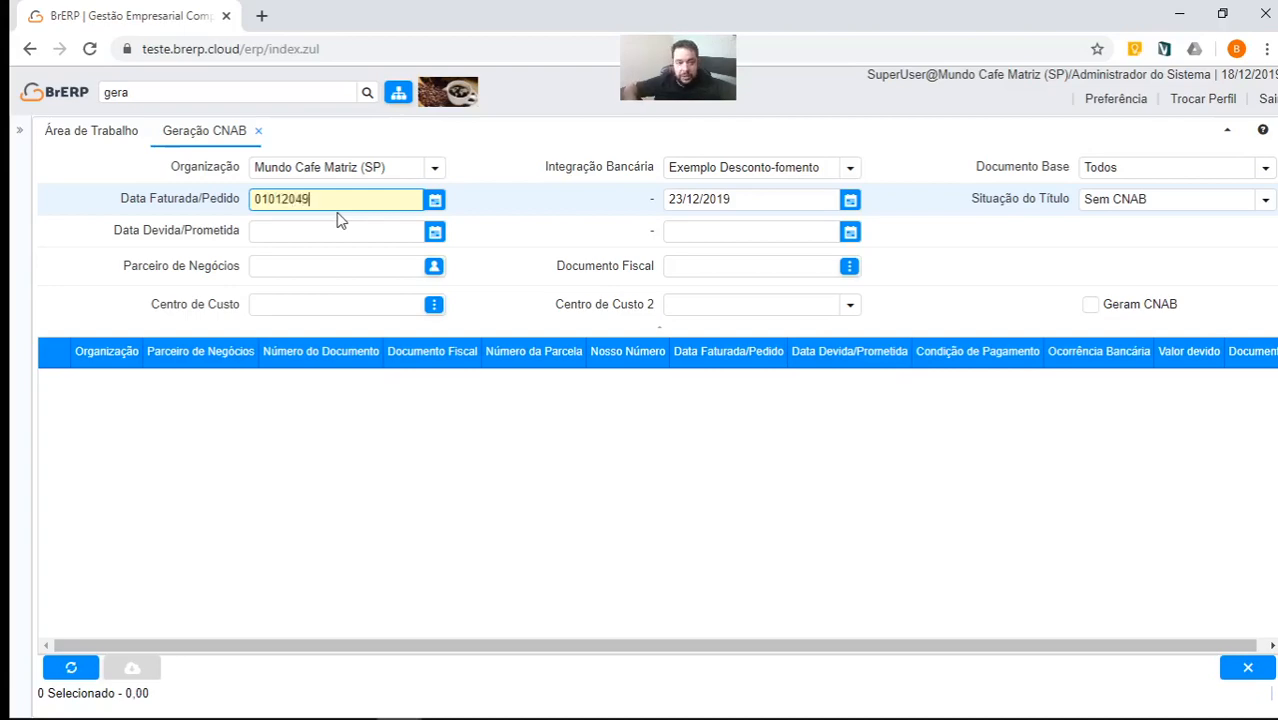
{"action": "key", "text": "BackSpace"}
{"action": "key", "text": "BackSpace"}
{"action": "type", "text": "19"}
{"action": "key", "text": "Tab"}
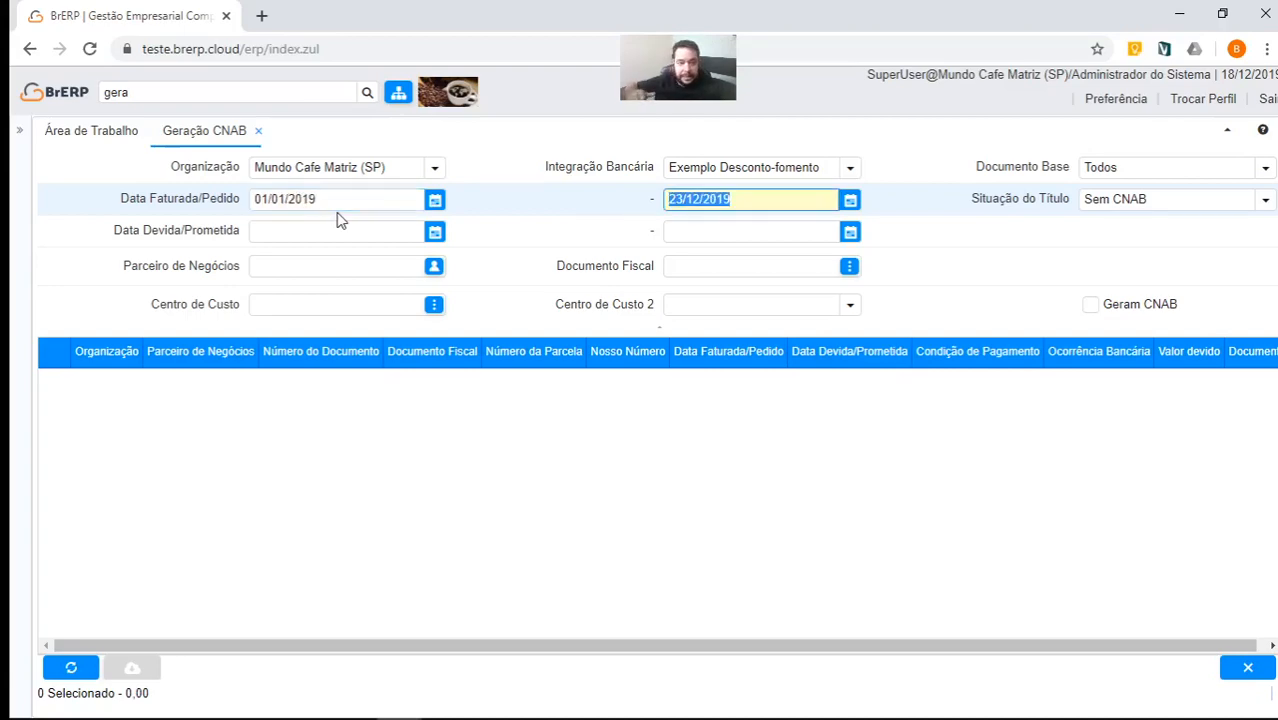
{"action": "type", "text": "31/12/2019"}
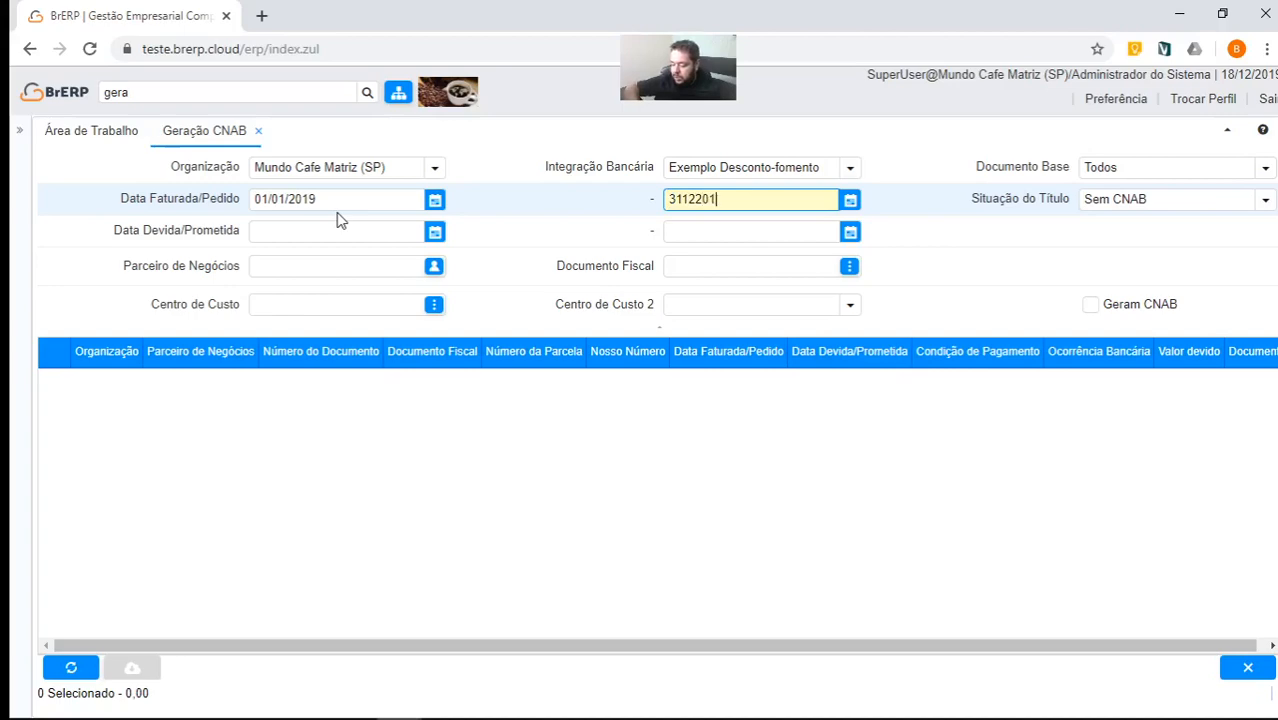
{"action": "key", "text": "Tab"}
{"action": "key", "text": "Tab"}
{"action": "key", "text": "Tab"}
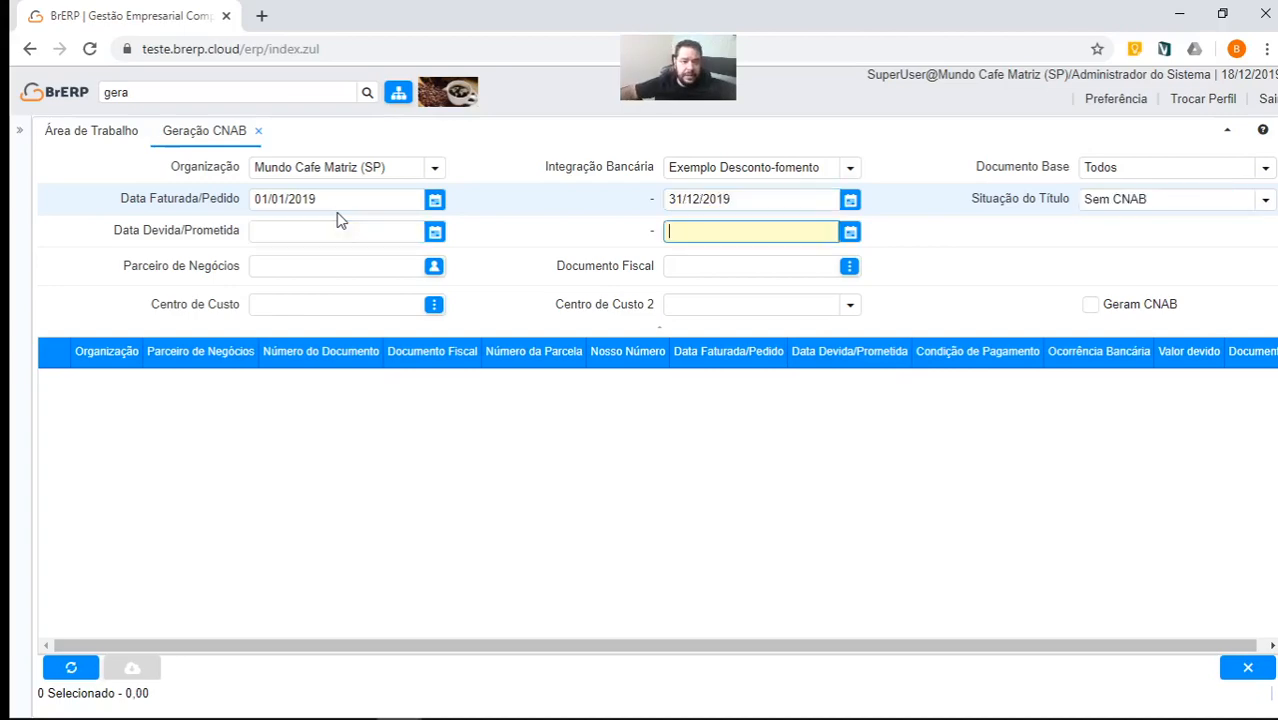
- Set the Data Devida/Prometida range to 01/01/2020 through 31/12/2020
{"action": "left_click", "coordinate": [328, 234]}
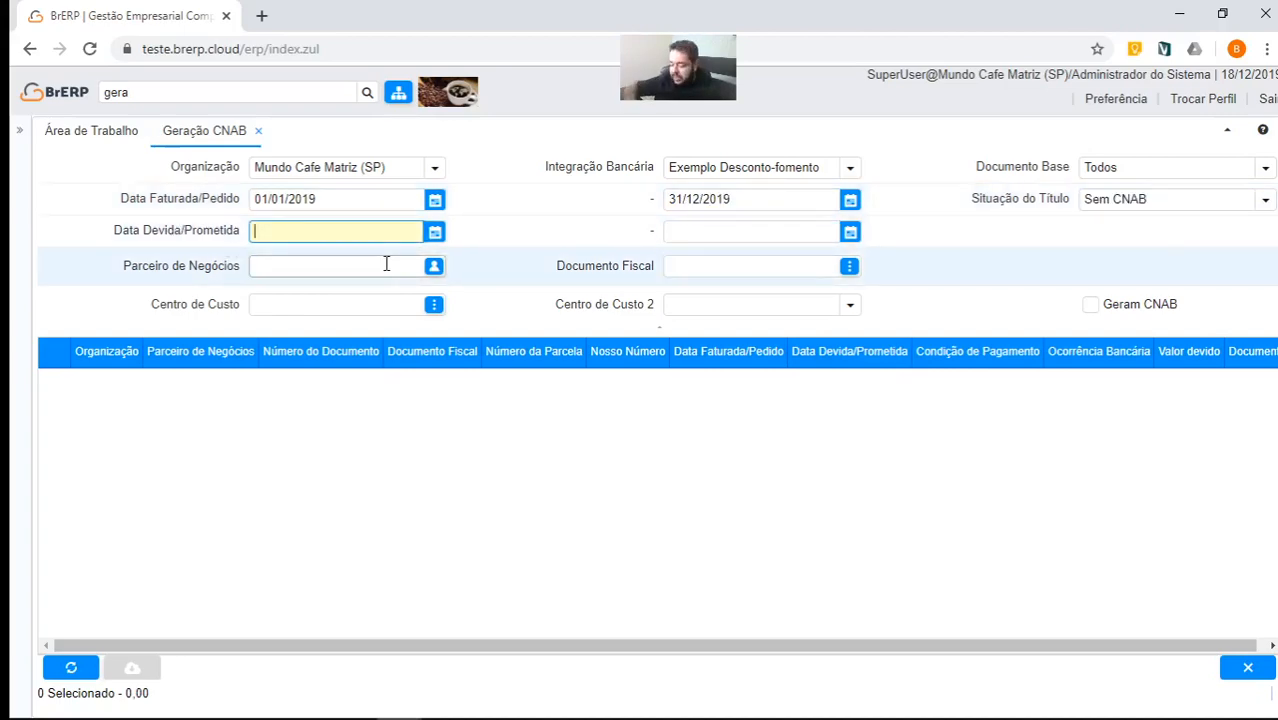
{"action": "type", "text": "01/01/2020"}
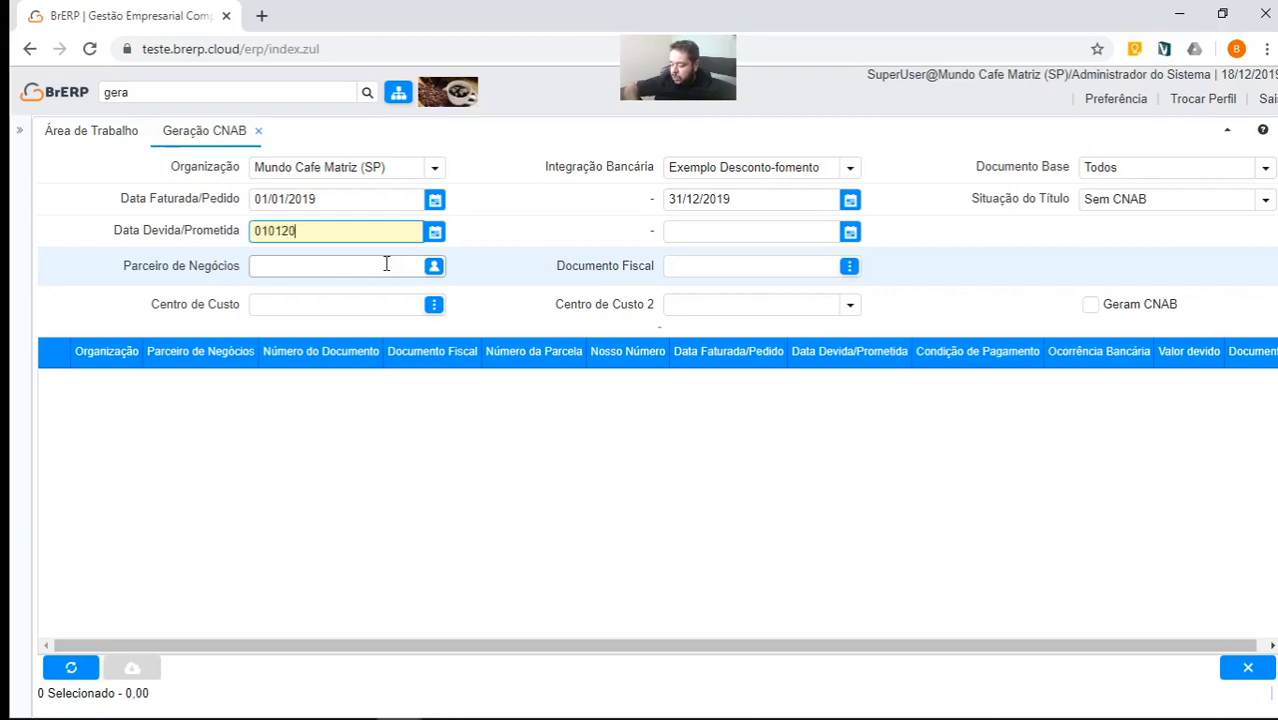
{"action": "key", "text": "Tab"}
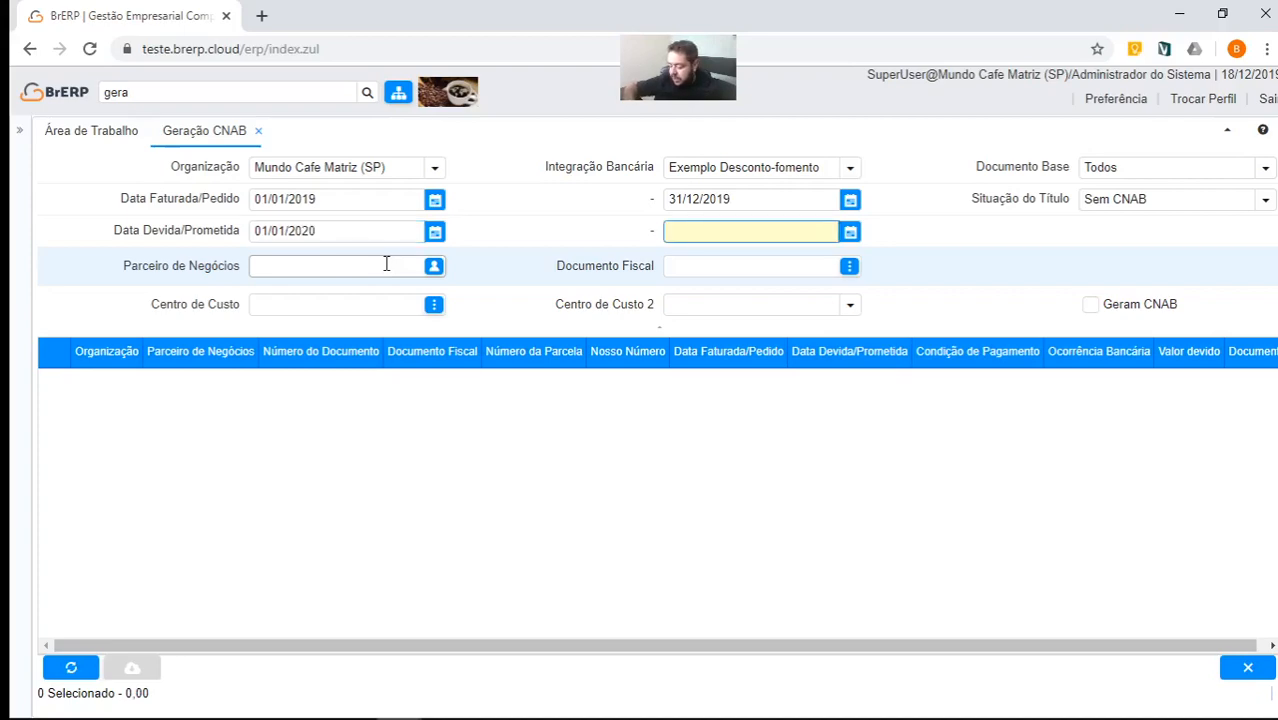
{"action": "type", "text": "31122020"}
{"action": "key", "text": "Tab"}
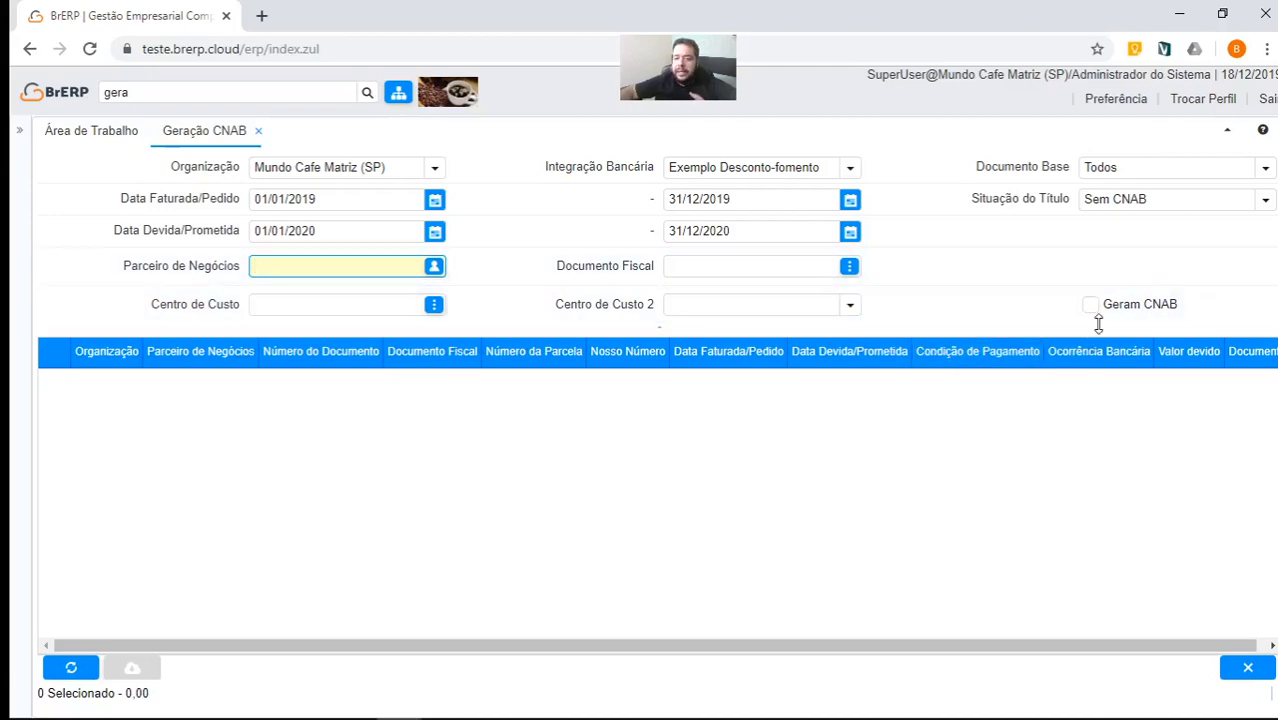
- Set Situação do Título to Disponível and refresh the list of titles
{"action": "left_click", "coordinate": [1265, 200]}
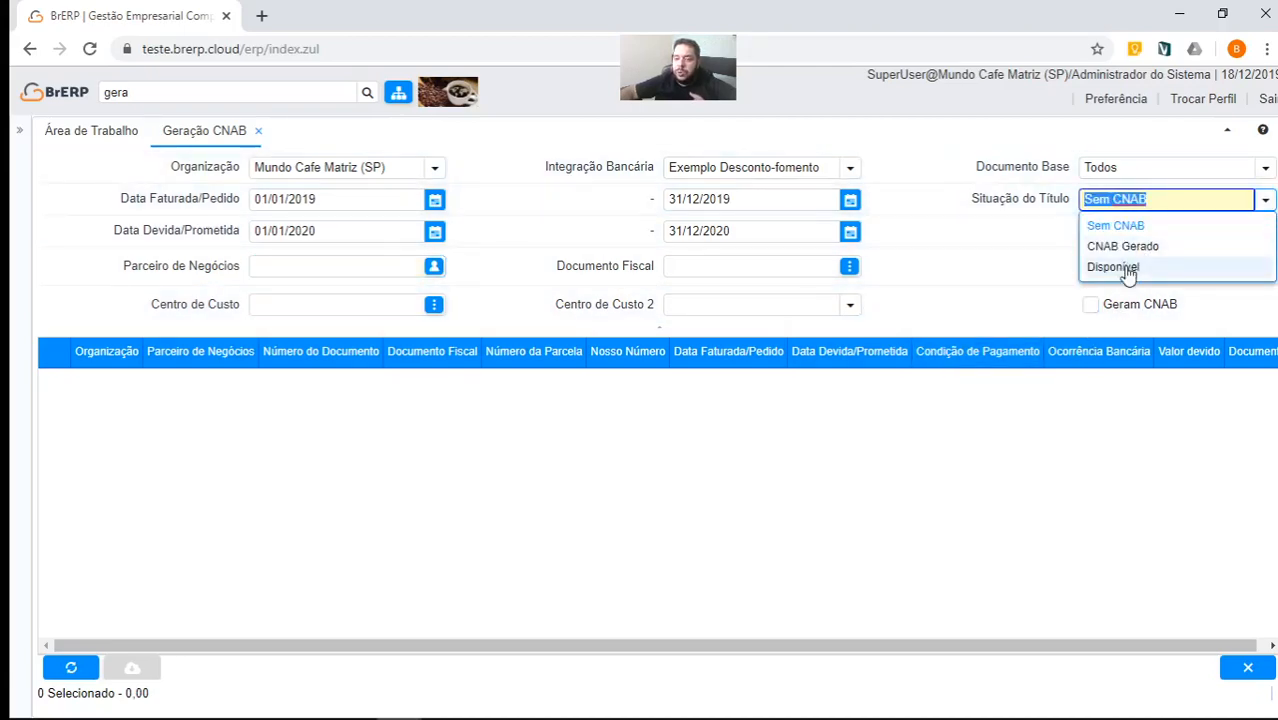
{"action": "left_click", "coordinate": [1128, 272]}
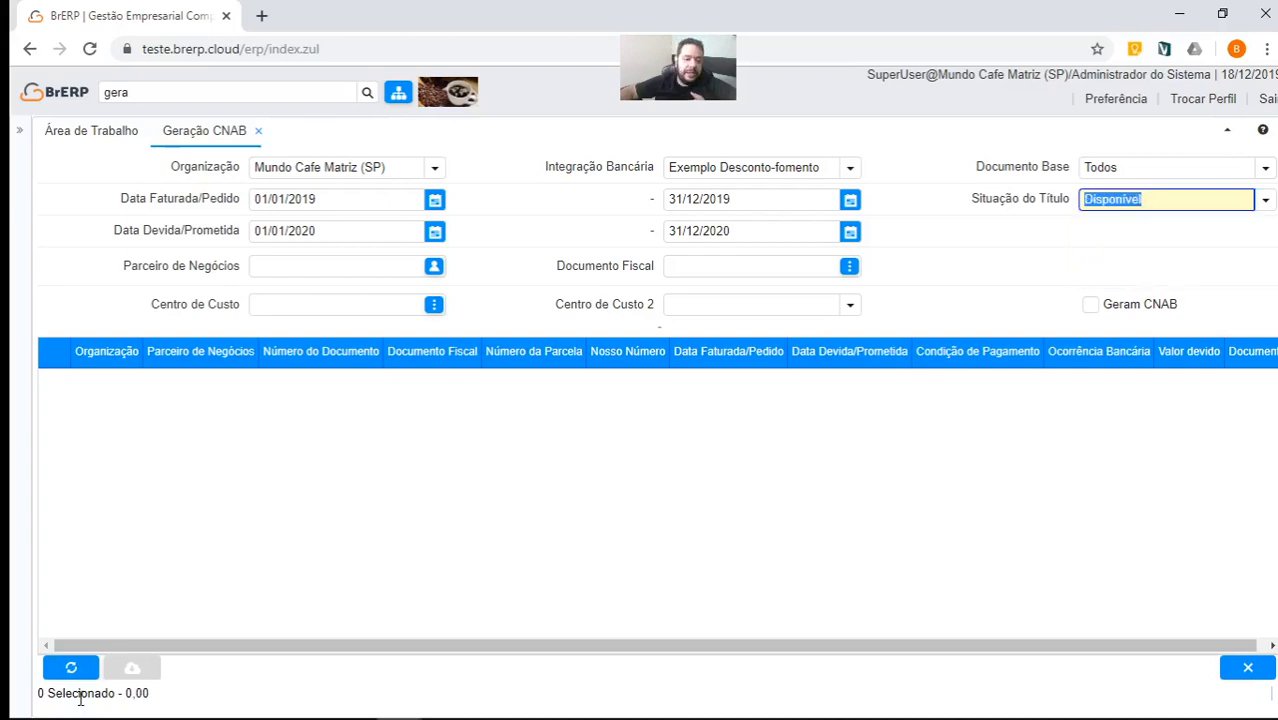
{"action": "left_click", "coordinate": [71, 667]}
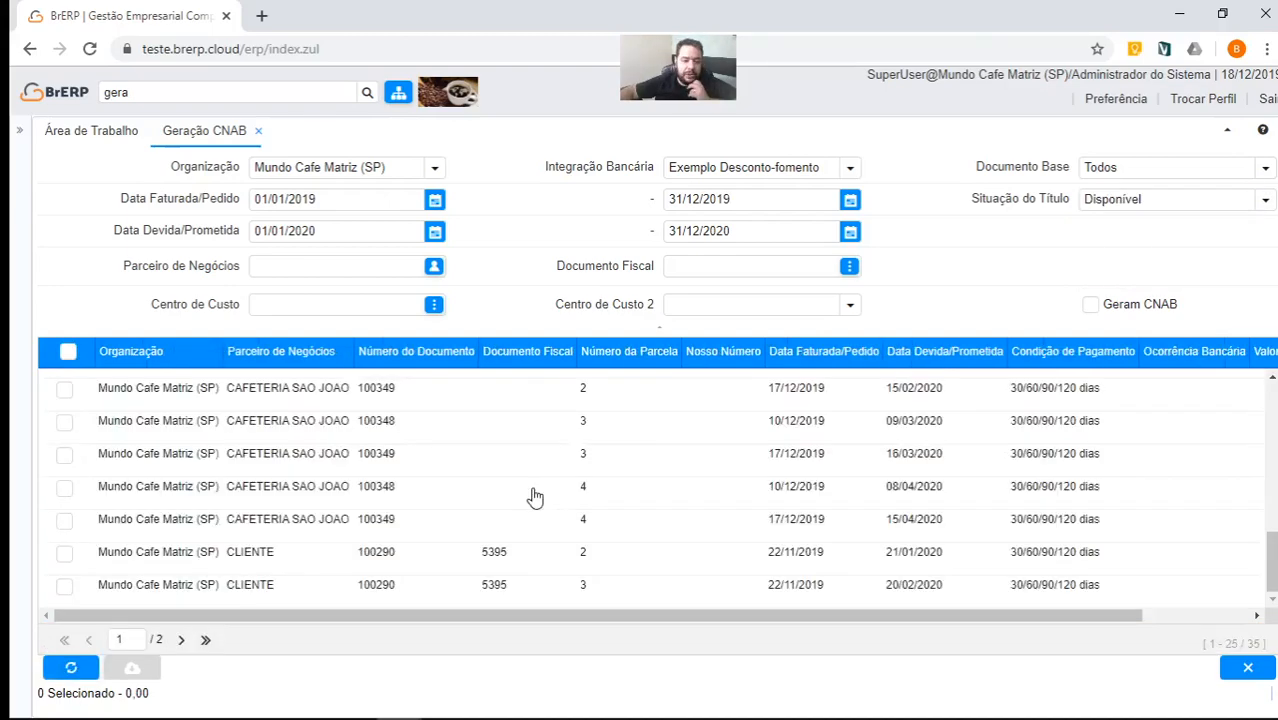
- Review the listed titles and select the Mundo do Cafe S/A installment 4 due 10/01/2020 for the CNAB
{"action": "scroll", "coordinate": [540, 490], "scroll_direction": "up", "scroll_amount": 6}
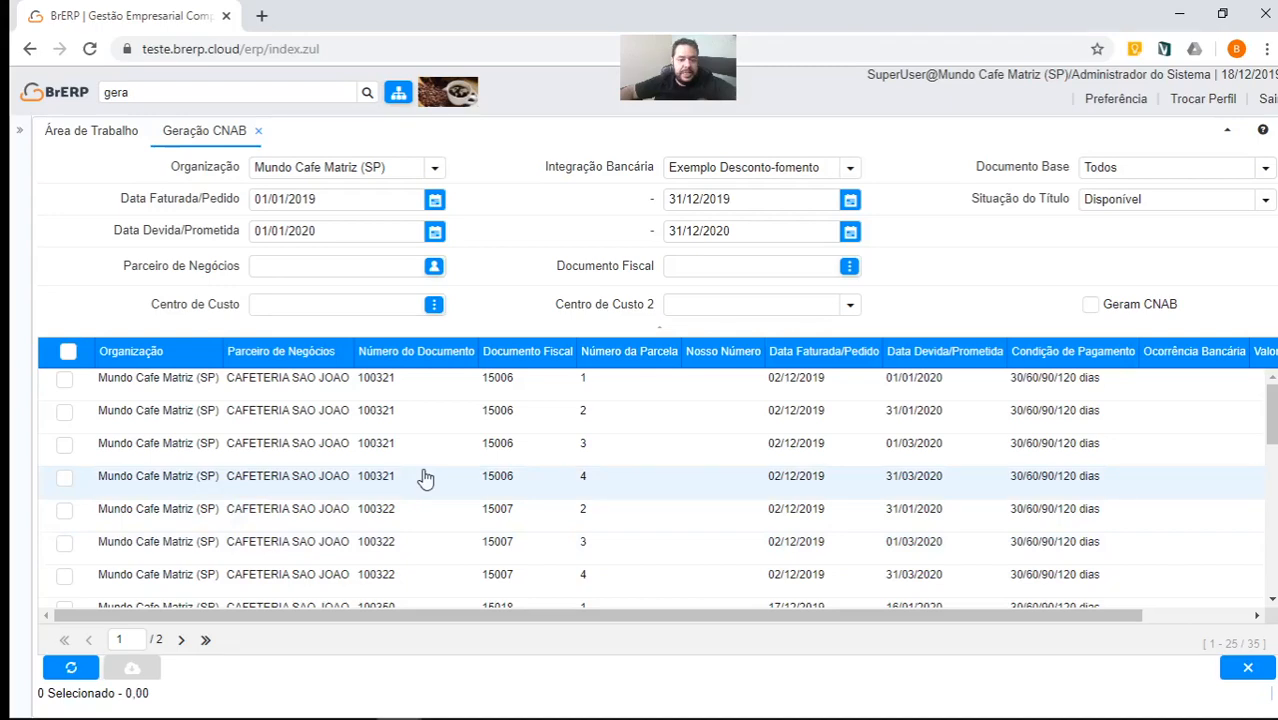
{"action": "scroll", "coordinate": [1040, 531], "scroll_direction": "down", "scroll_amount": 6}
{"action": "scroll", "coordinate": [1040, 531], "scroll_direction": "right", "scroll_amount": 2}
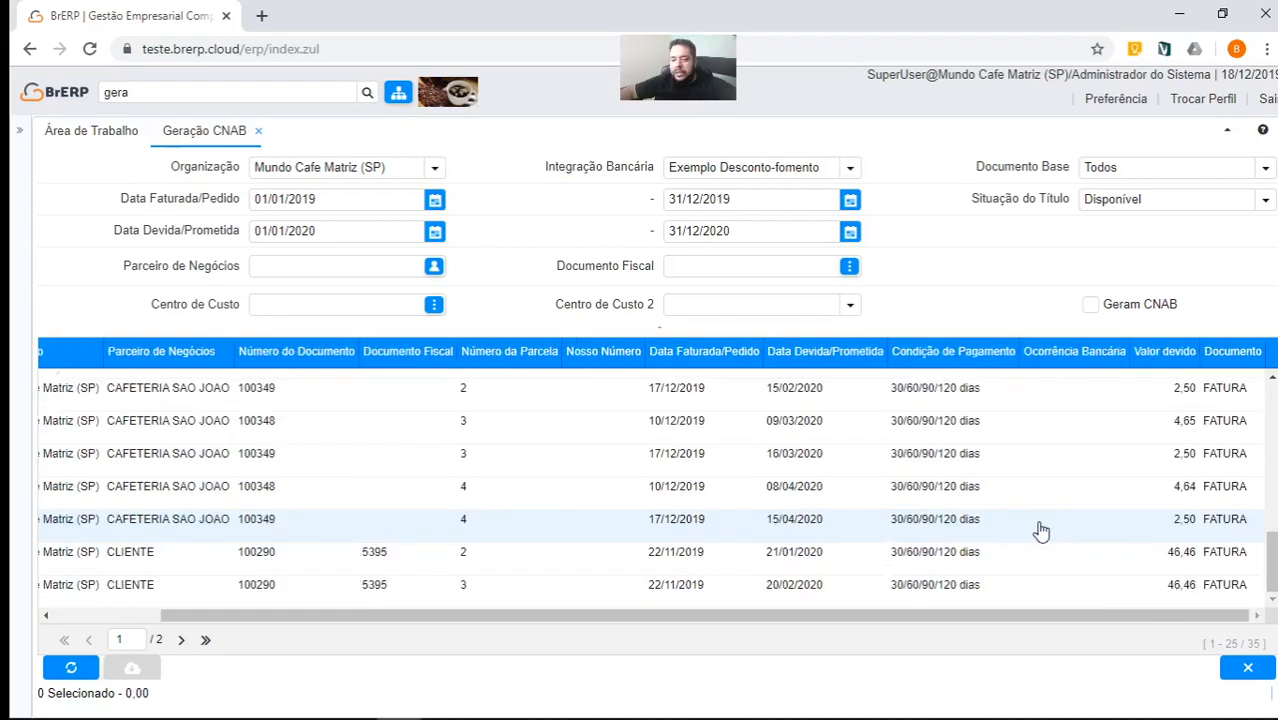
{"action": "scroll", "coordinate": [228, 582], "scroll_direction": "up", "scroll_amount": 5}
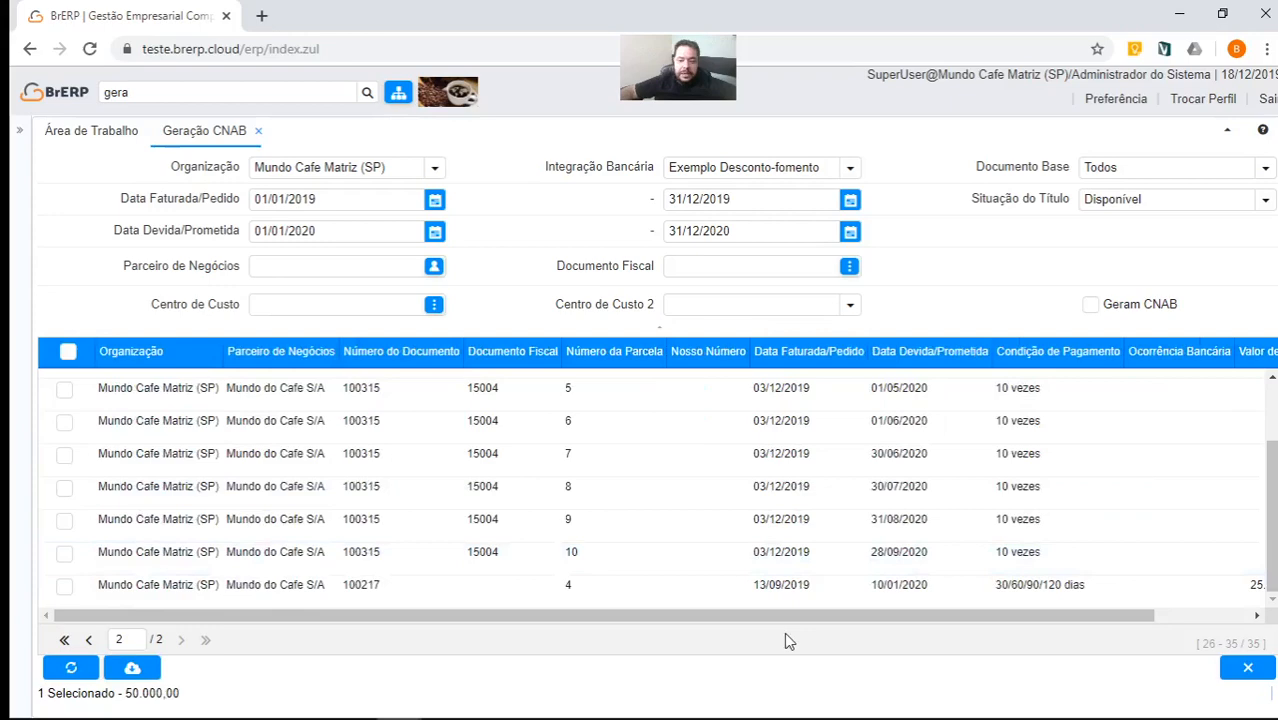
{"action": "left_click", "coordinate": [767, 588]}
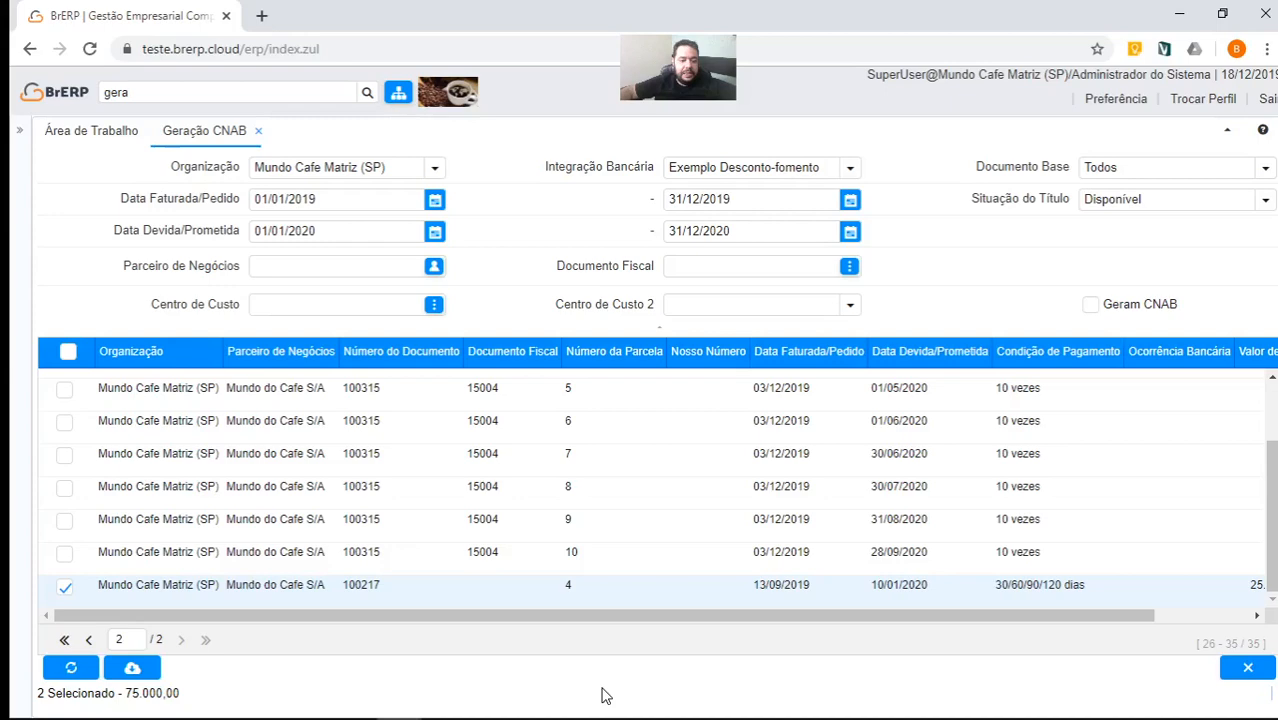
- Try to generate the CNAB remittance from the selected titles
{"action": "left_click", "coordinate": [132, 670]}
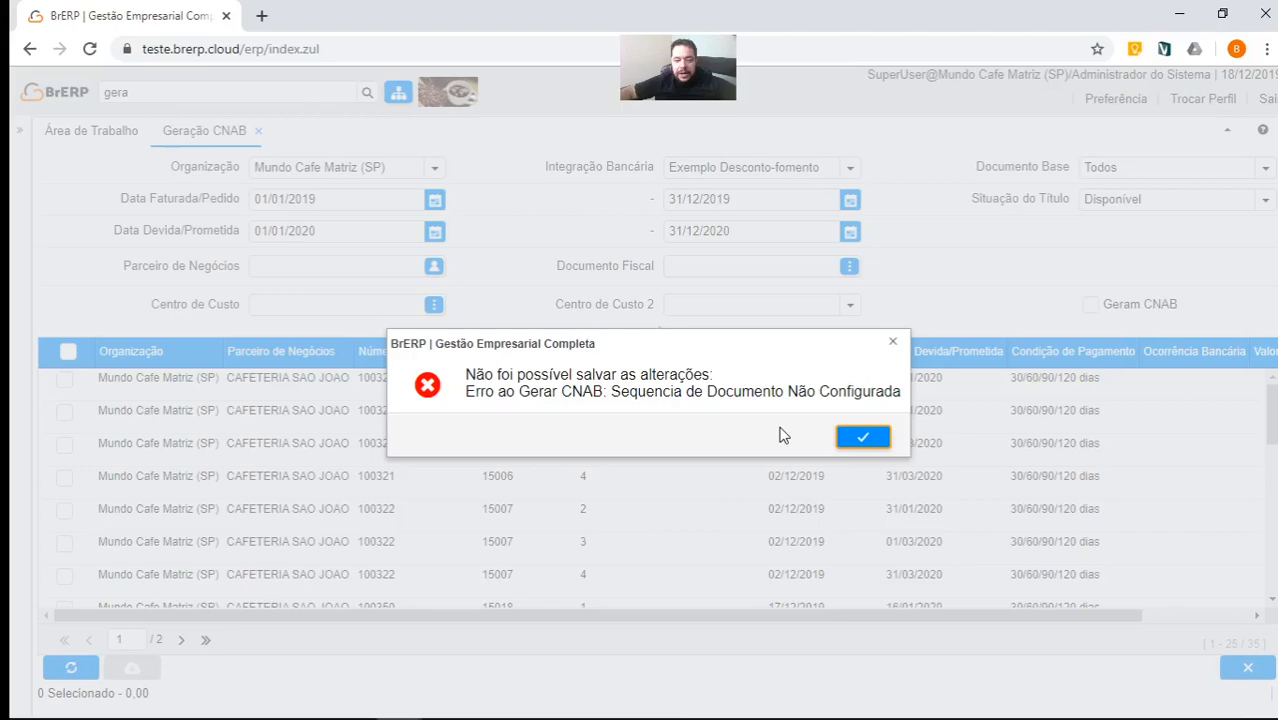
{"action": "left_click", "coordinate": [862, 437]}
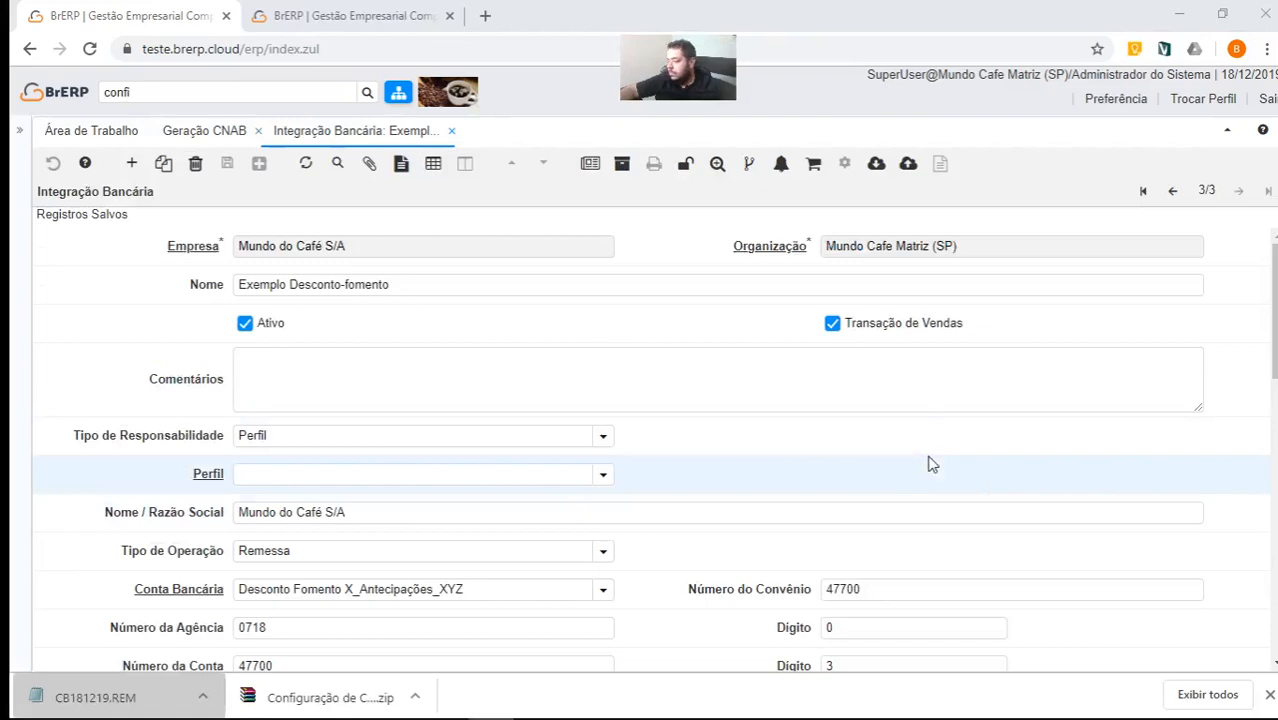
- Check the boleto and CNAB file sequences in the Exemplo Desconto-fomento bank integration, and close the record
{"action": "scroll", "coordinate": [928, 464], "scroll_direction": "down", "scroll_amount": 10}
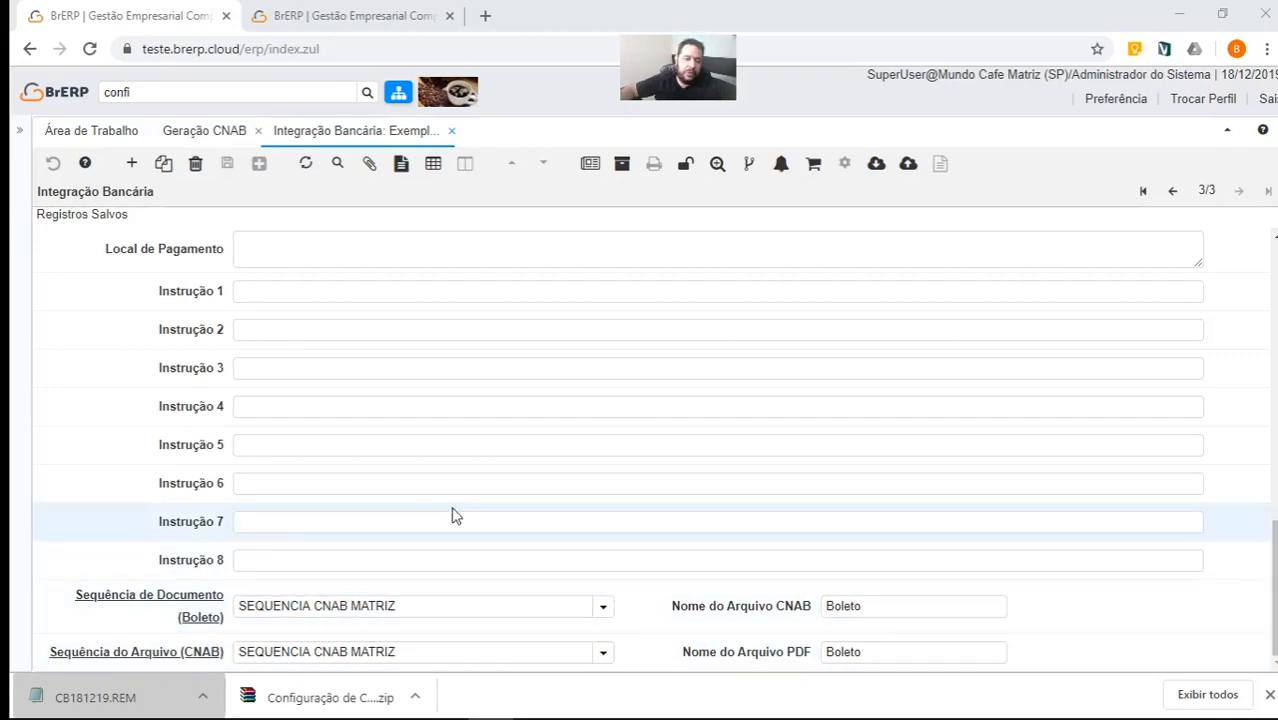
{"action": "left_click", "coordinate": [409, 481]}
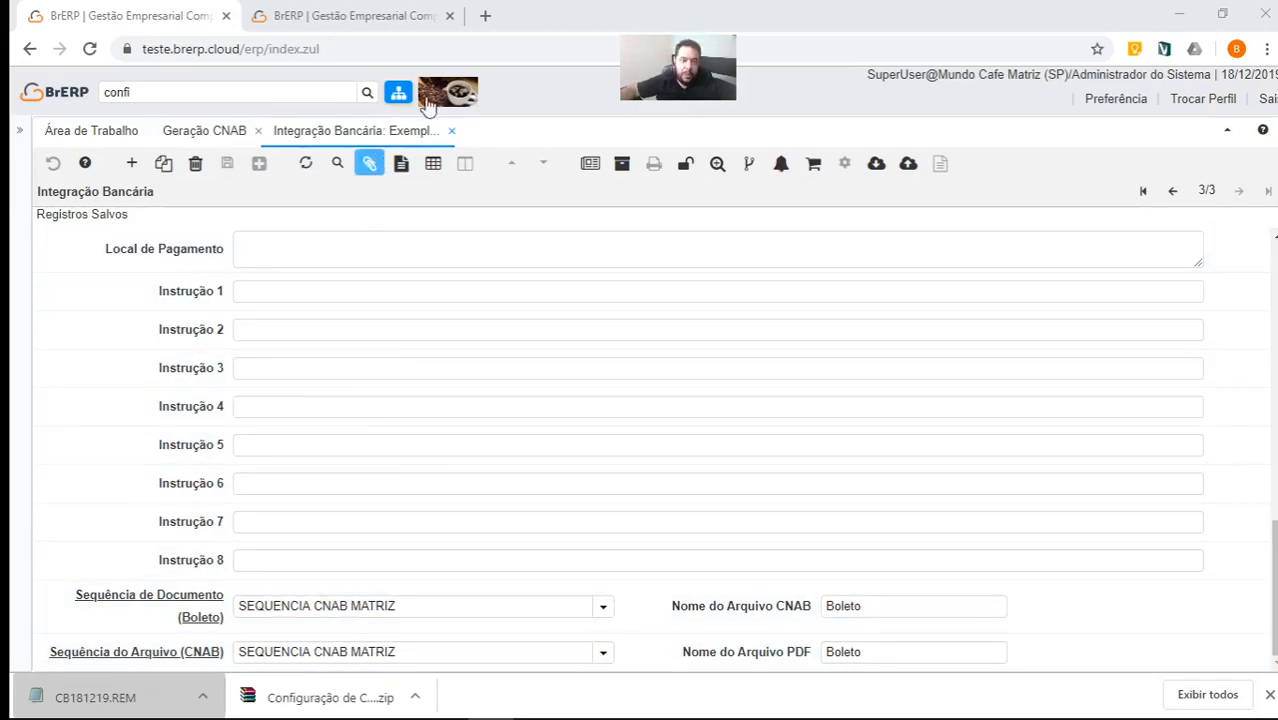
{"action": "left_click", "coordinate": [452, 131]}
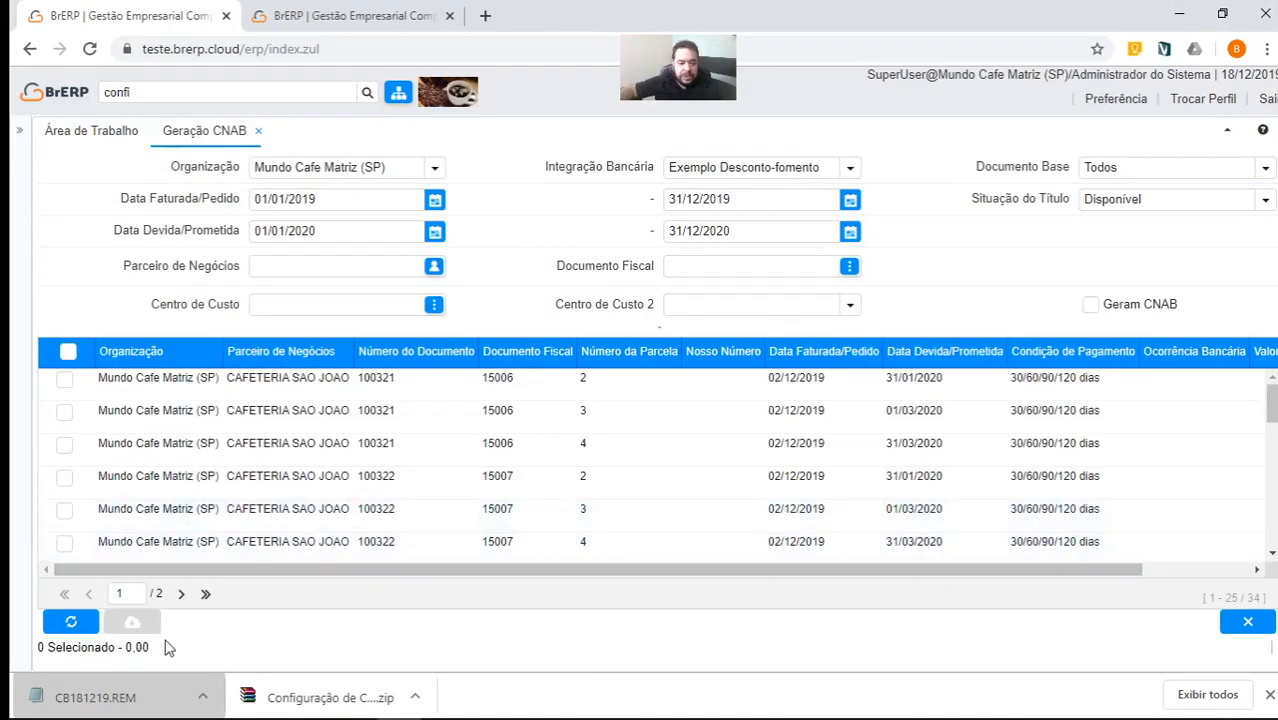
- Look through the last page of available titles in Geração CNAB and sort the list by Valor devido
{"action": "left_click", "coordinate": [205, 594]}
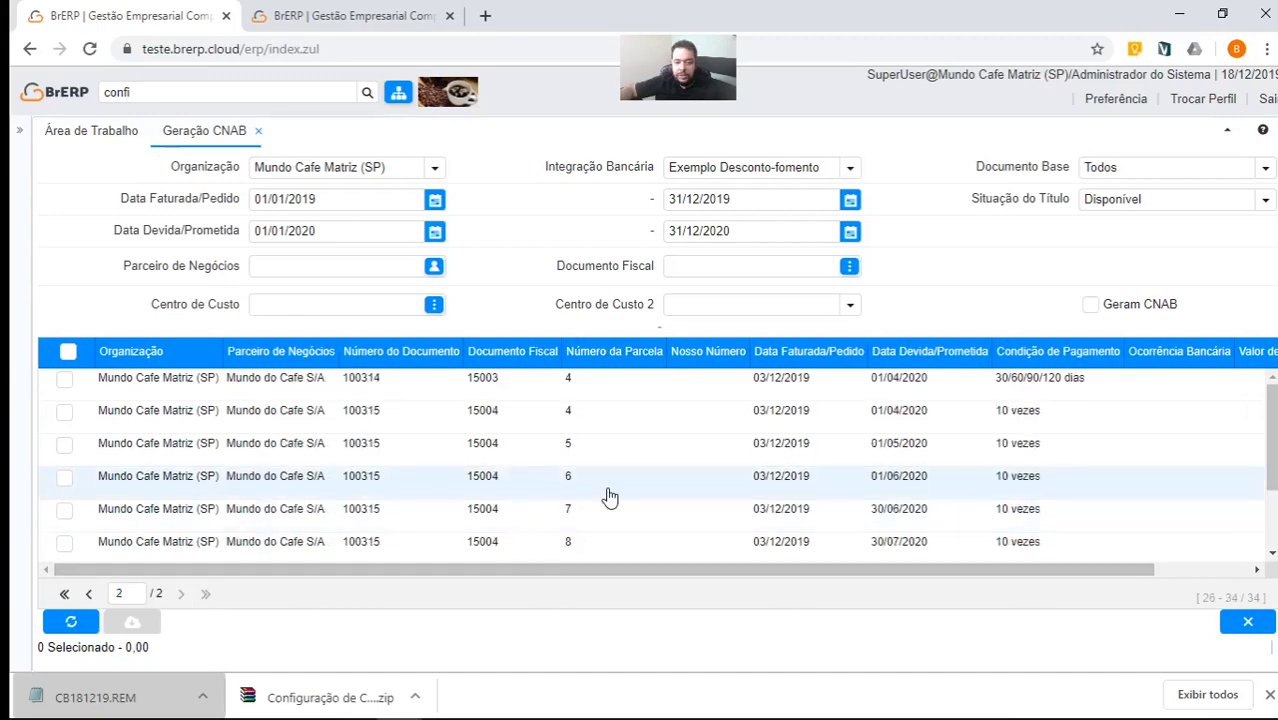
{"action": "left_click", "coordinate": [589, 553]}
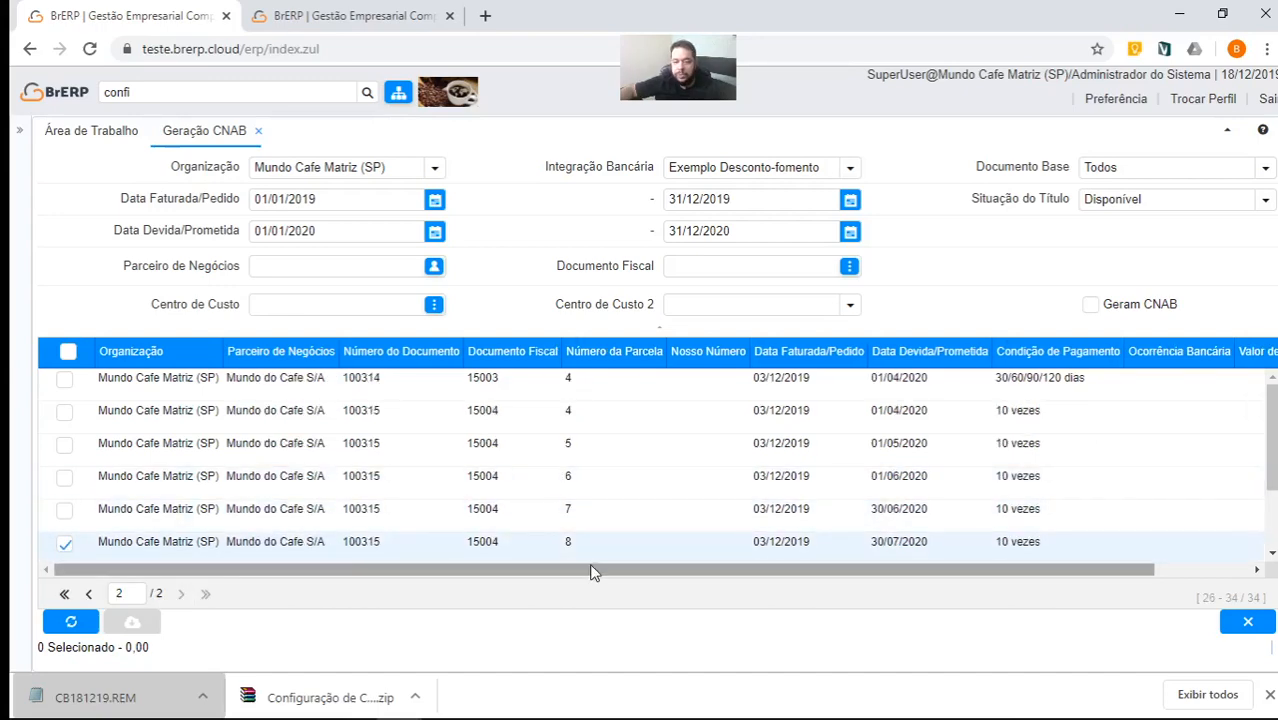
{"action": "left_click_drag", "start_coordinate": [818, 570], "coordinate": [912, 572]}
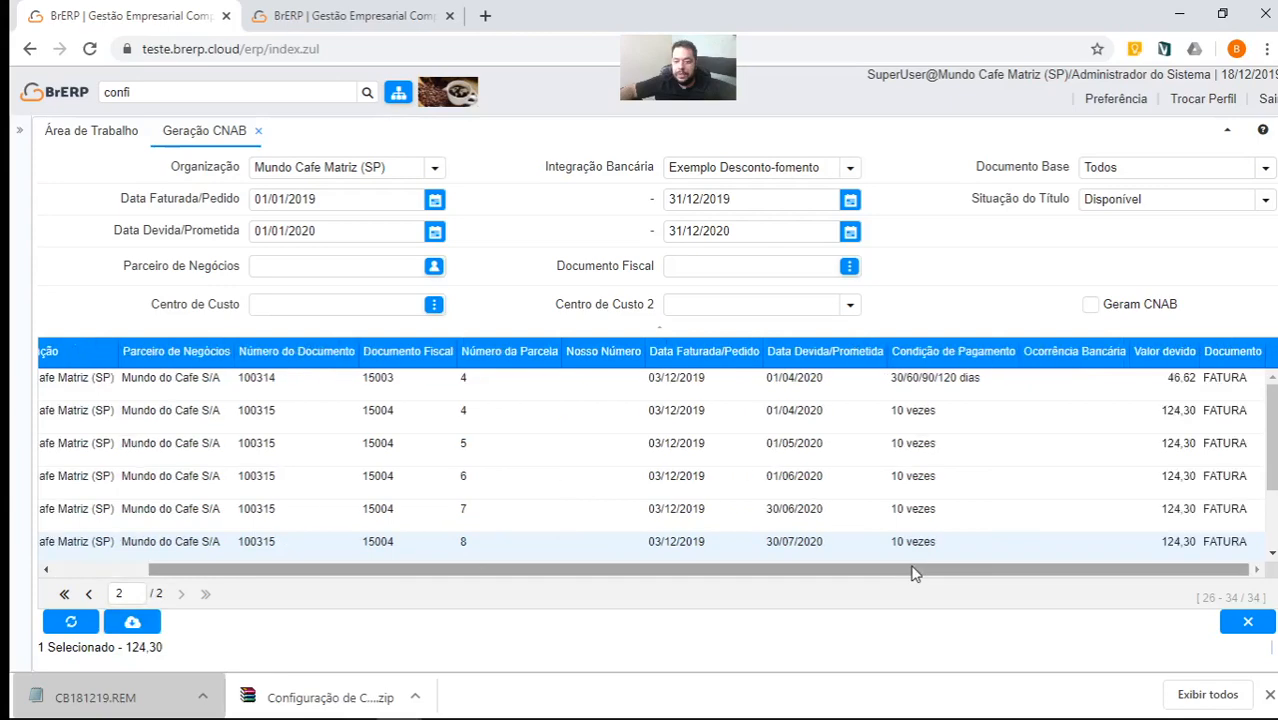
{"action": "scroll", "coordinate": [912, 550], "scroll_direction": "down", "scroll_amount": 2}
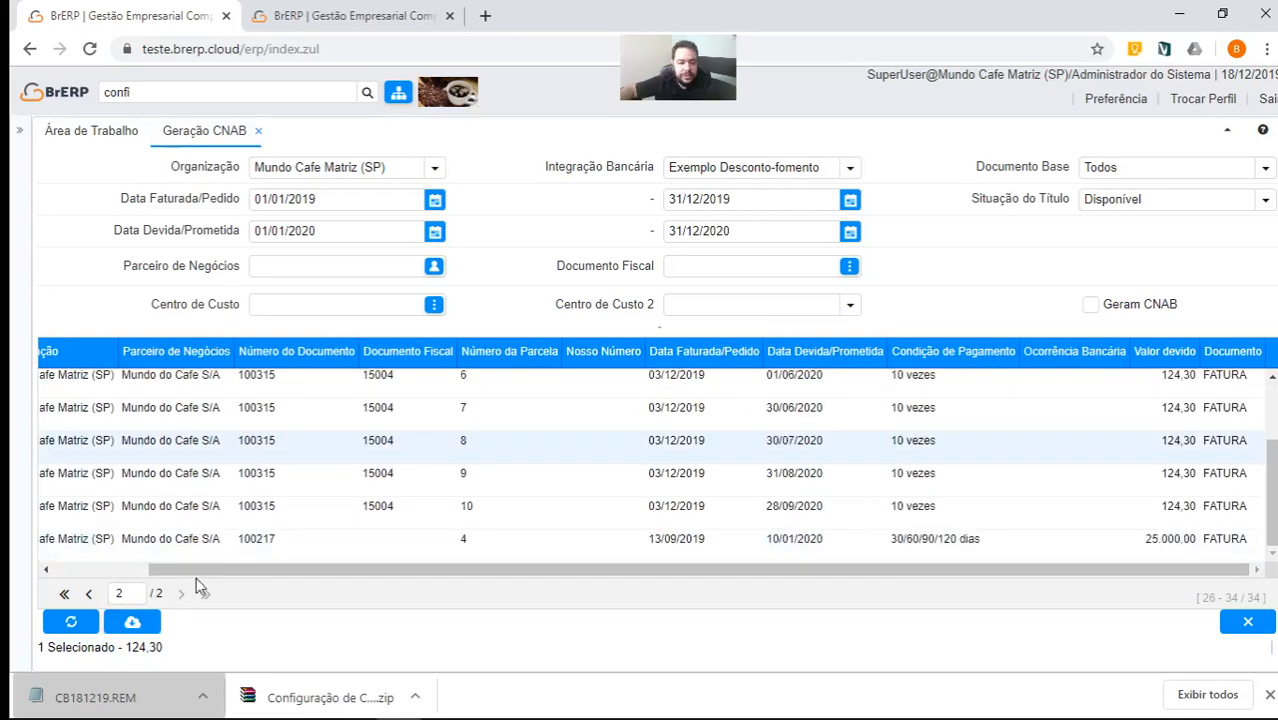
{"action": "left_click_drag", "start_coordinate": [198, 570], "coordinate": [103, 570]}
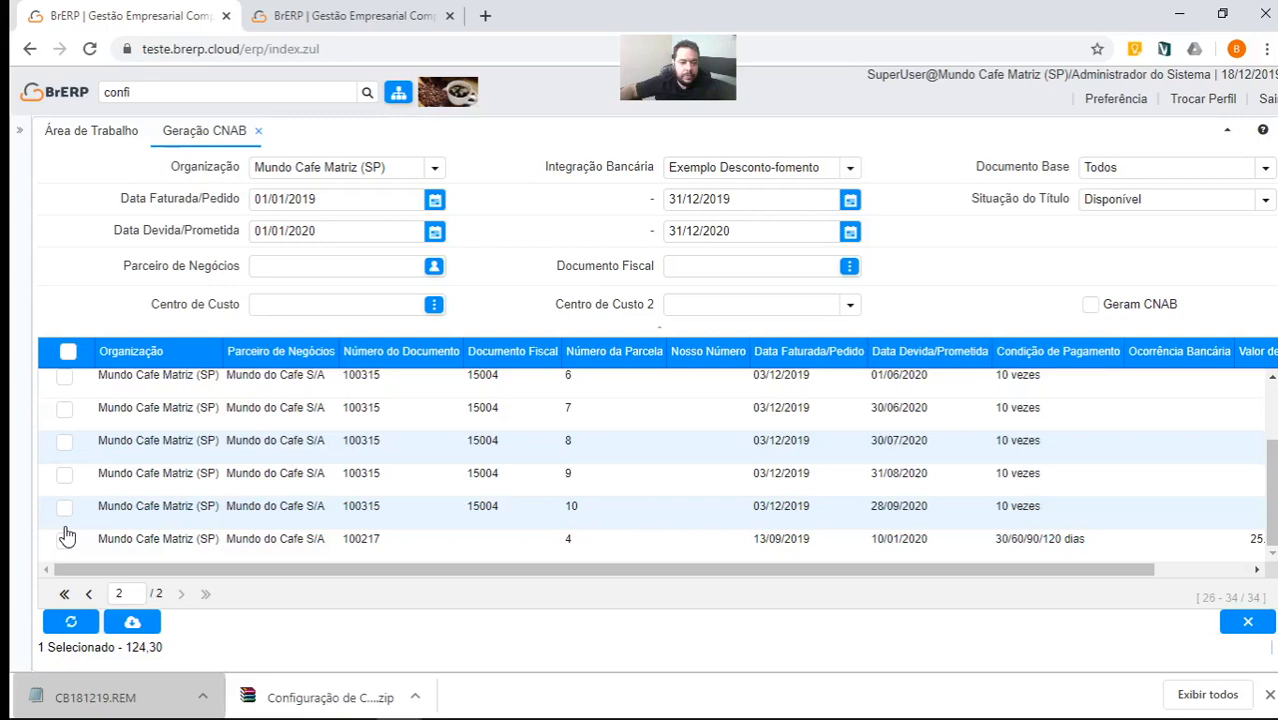
{"action": "left_click", "coordinate": [1166, 356]}
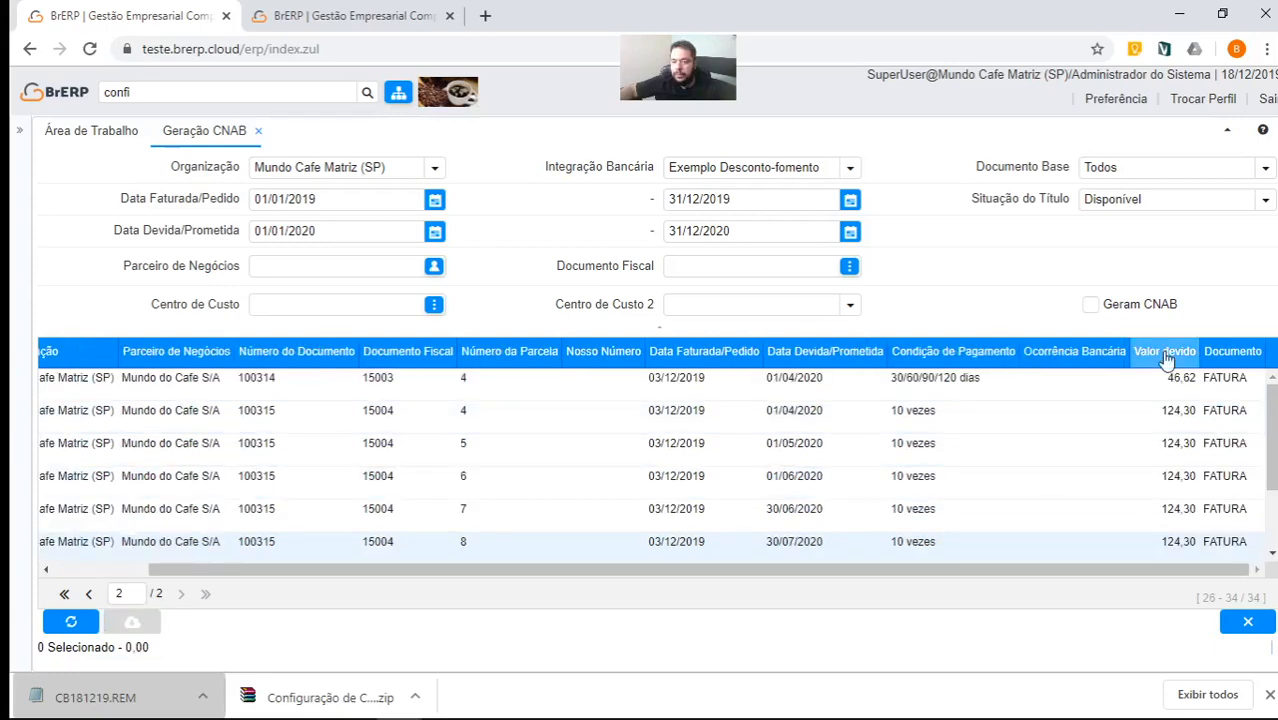
{"action": "left_click", "coordinate": [1166, 356]}
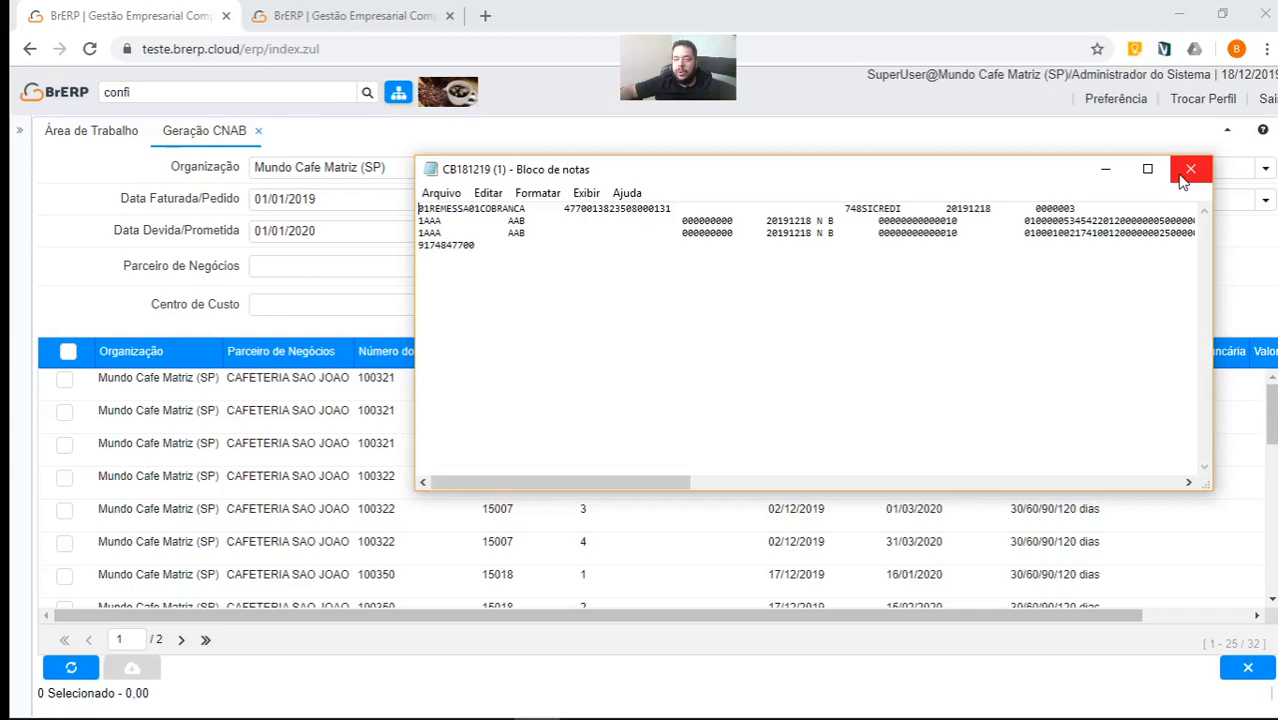
- Close the CB181219 (1) remittance file and the Geração CNAB window
{"action": "left_click", "coordinate": [1190, 169]}
{"action": "left_click", "coordinate": [258, 130]}
- Search the application for "contas" and open the Transferência de Valores entre Contas process
{"action": "double_click", "coordinate": [174, 92]}
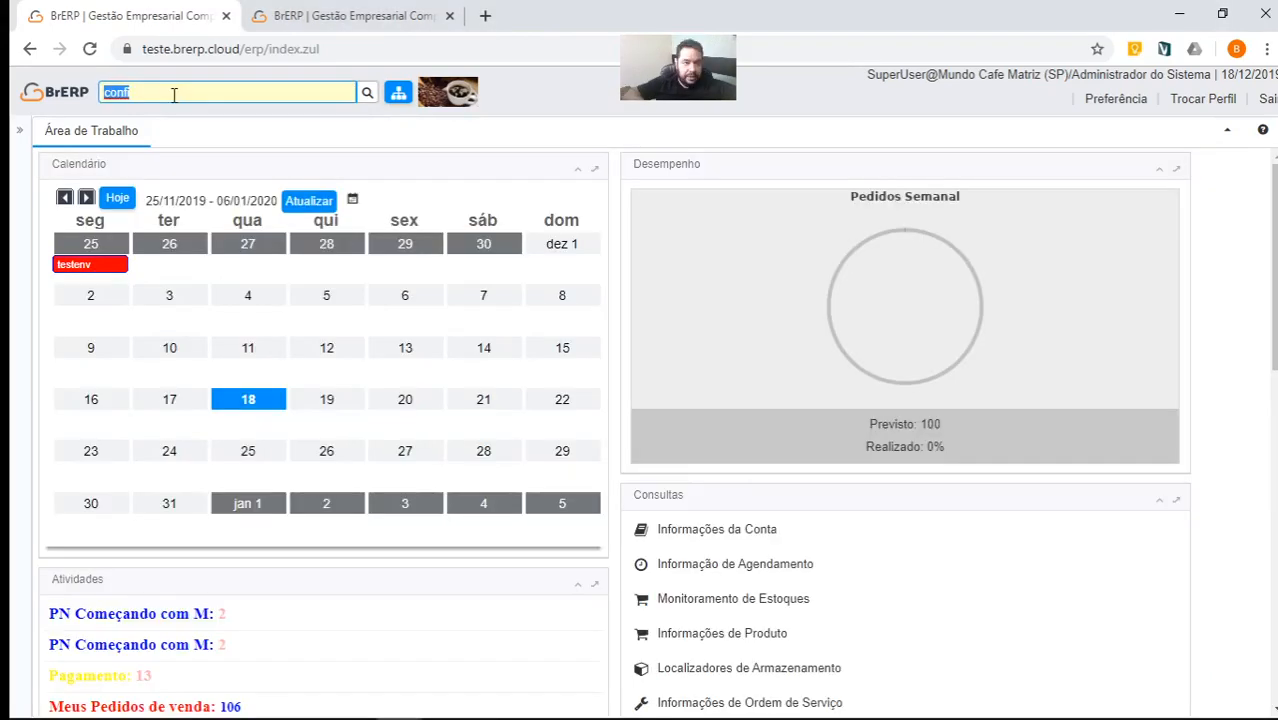
{"action": "key", "text": "BackSpace"}
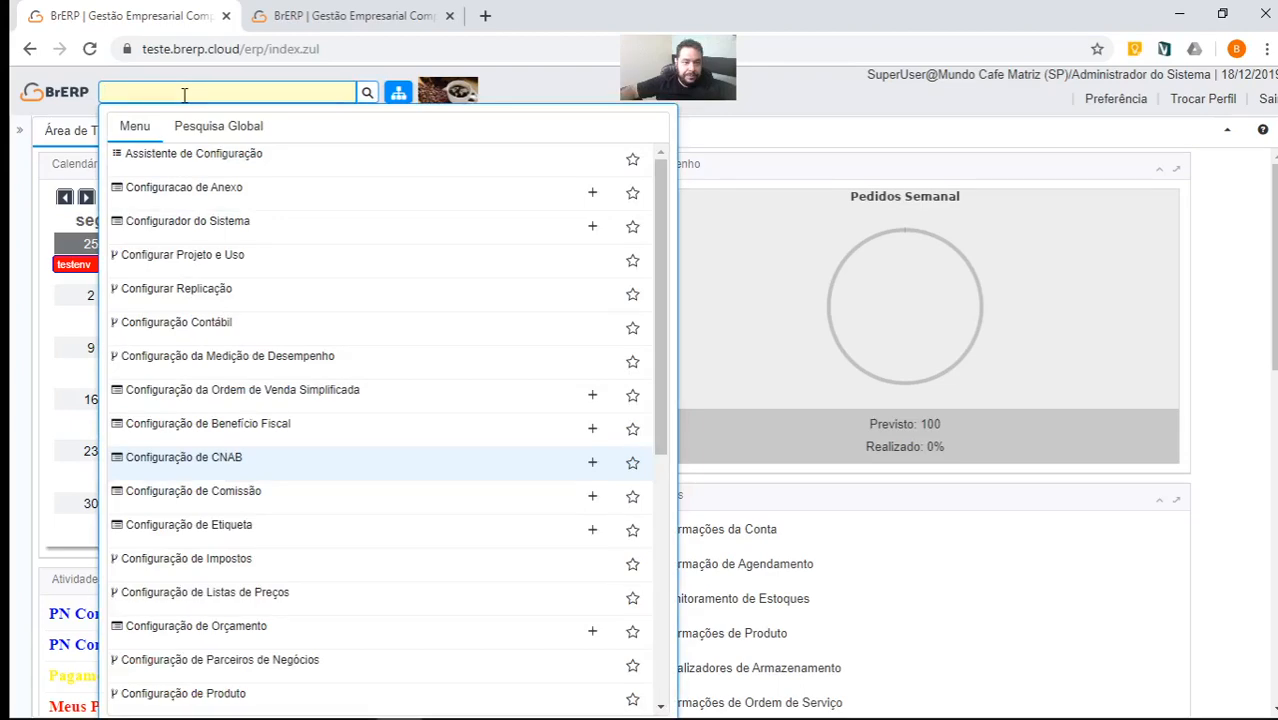
{"action": "left_click", "coordinate": [184, 95]}
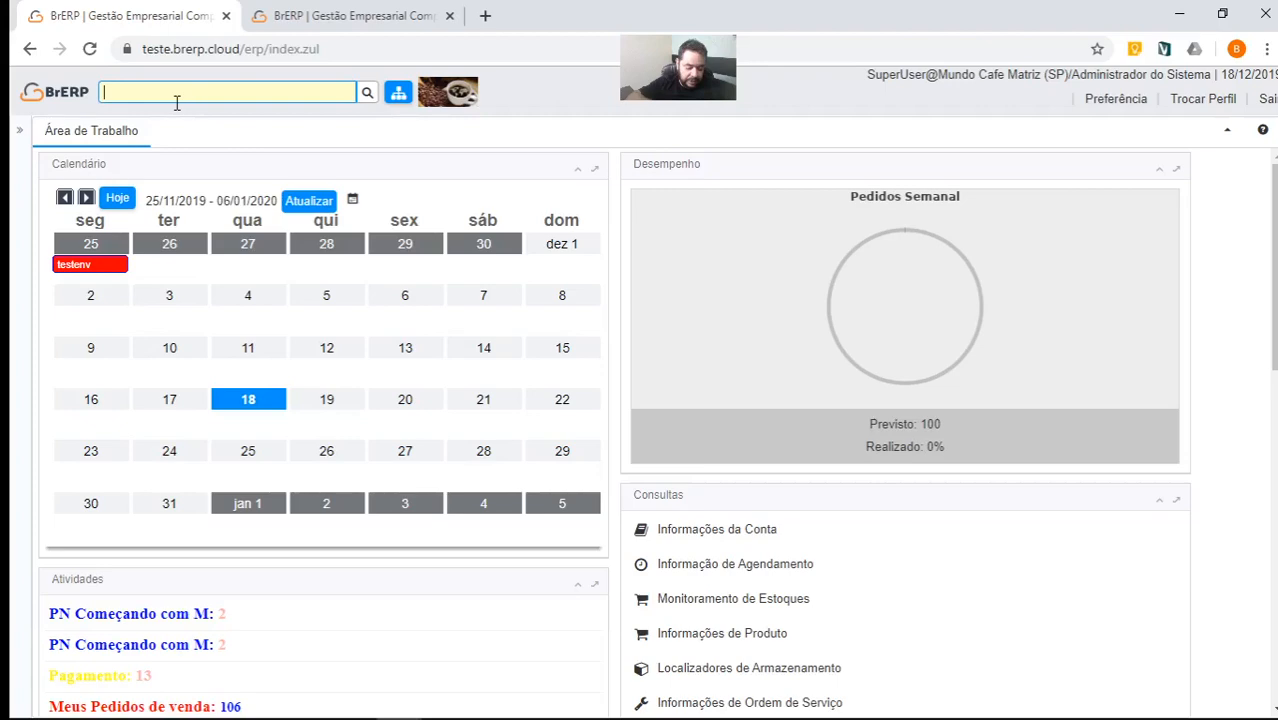
{"action": "type", "text": "contas"}
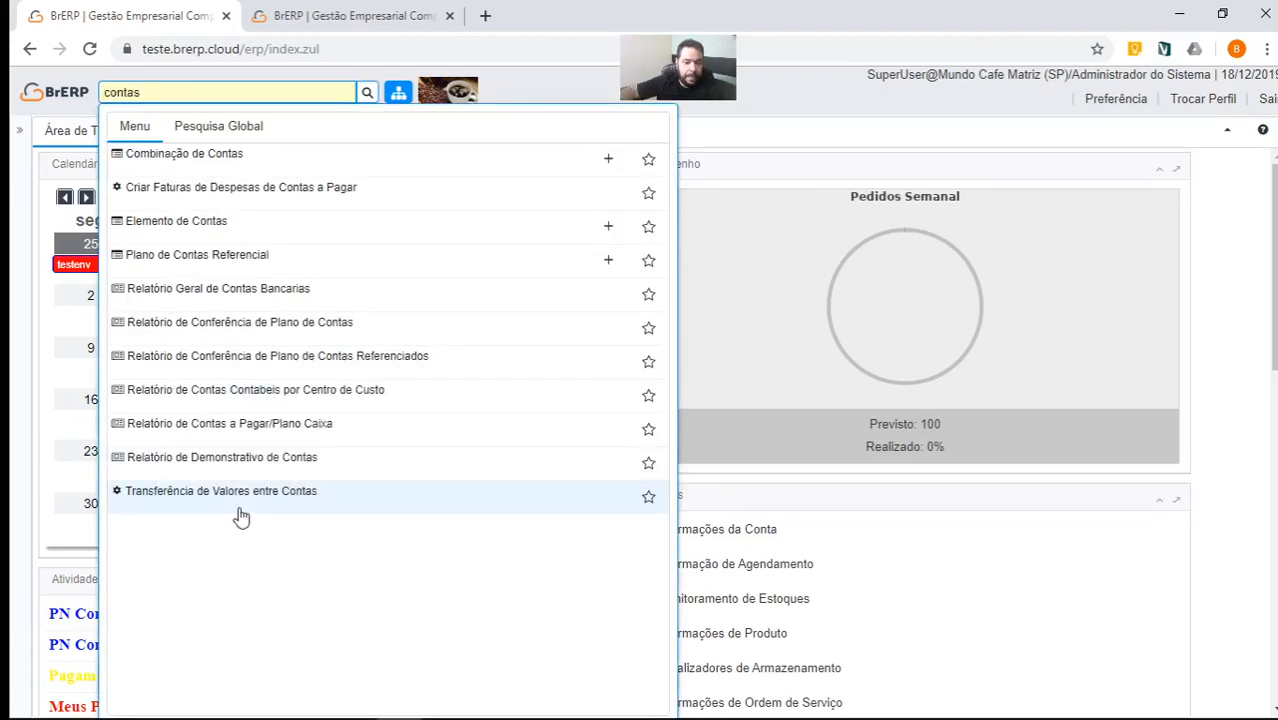
{"action": "left_click", "coordinate": [222, 491]}
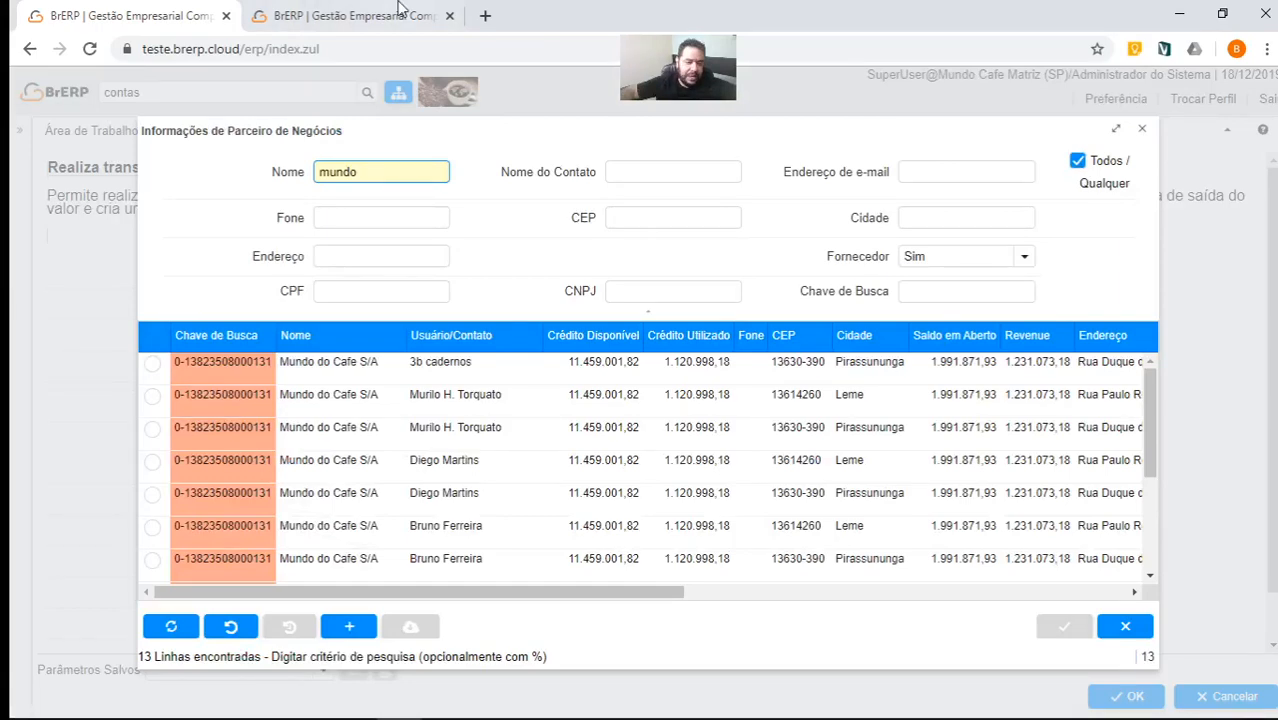
- Choose Mundo do Cafe S/A as the transfer's business partner and set Finalidade to Compensações Passivas
{"action": "double_click", "coordinate": [763, 442]}
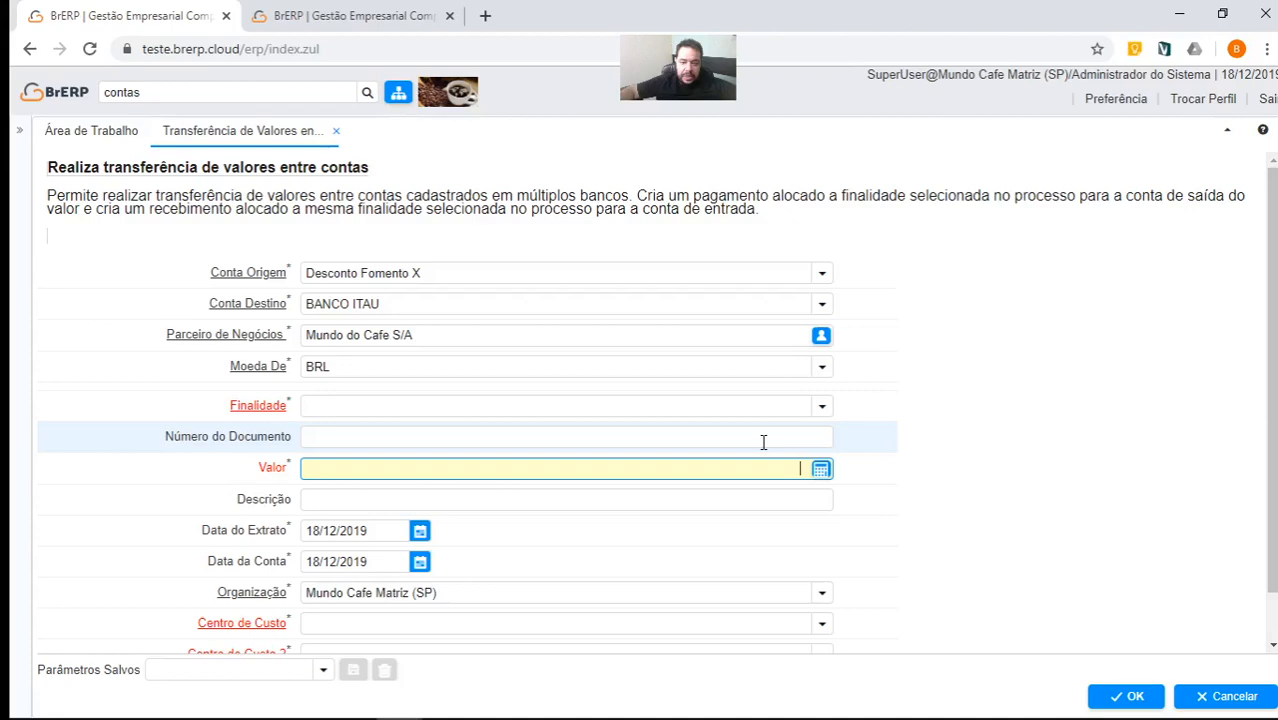
{"action": "left_click", "coordinate": [718, 406]}
{"action": "key", "text": "ctrl+f"}
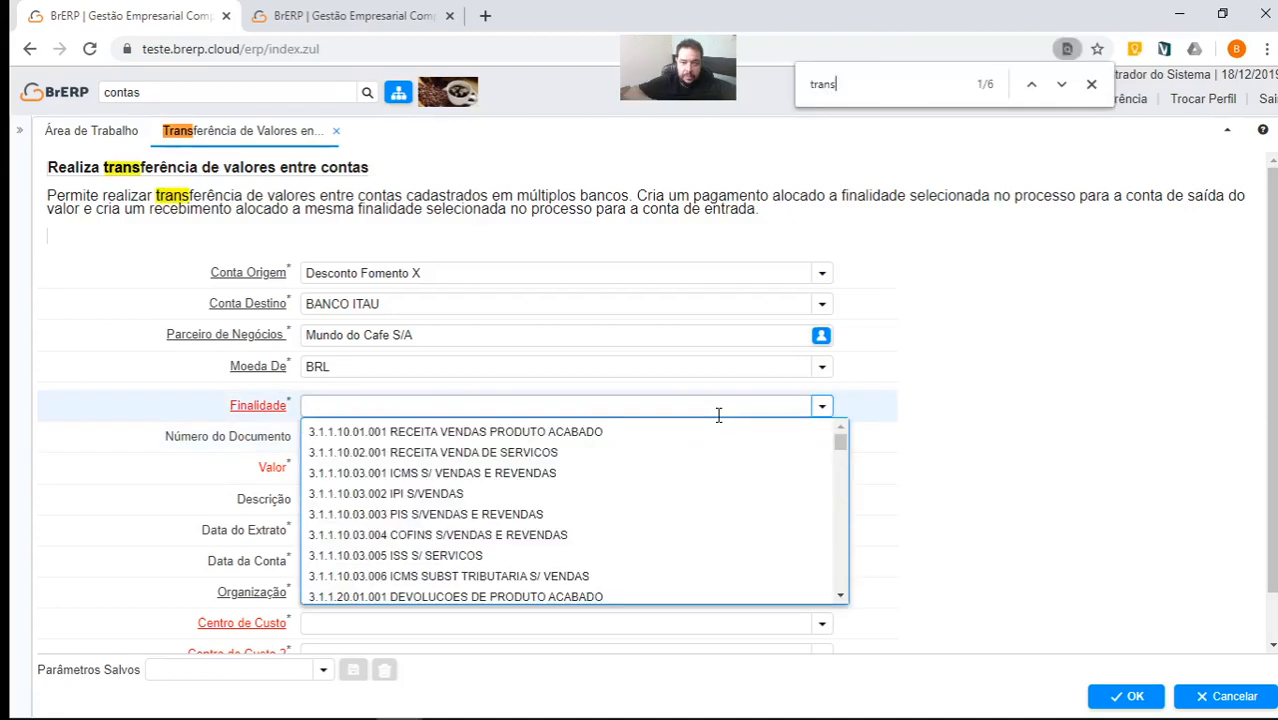
{"action": "key", "text": "Return"}
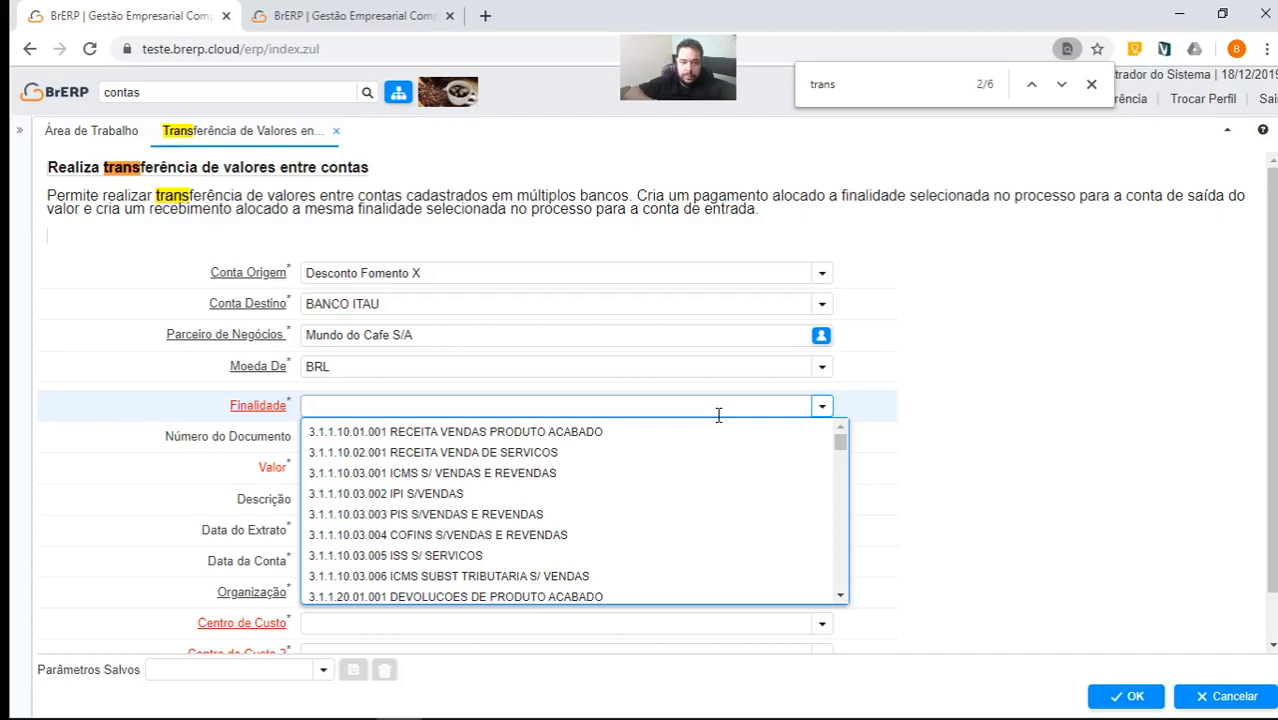
{"action": "type", "text": "banc"}
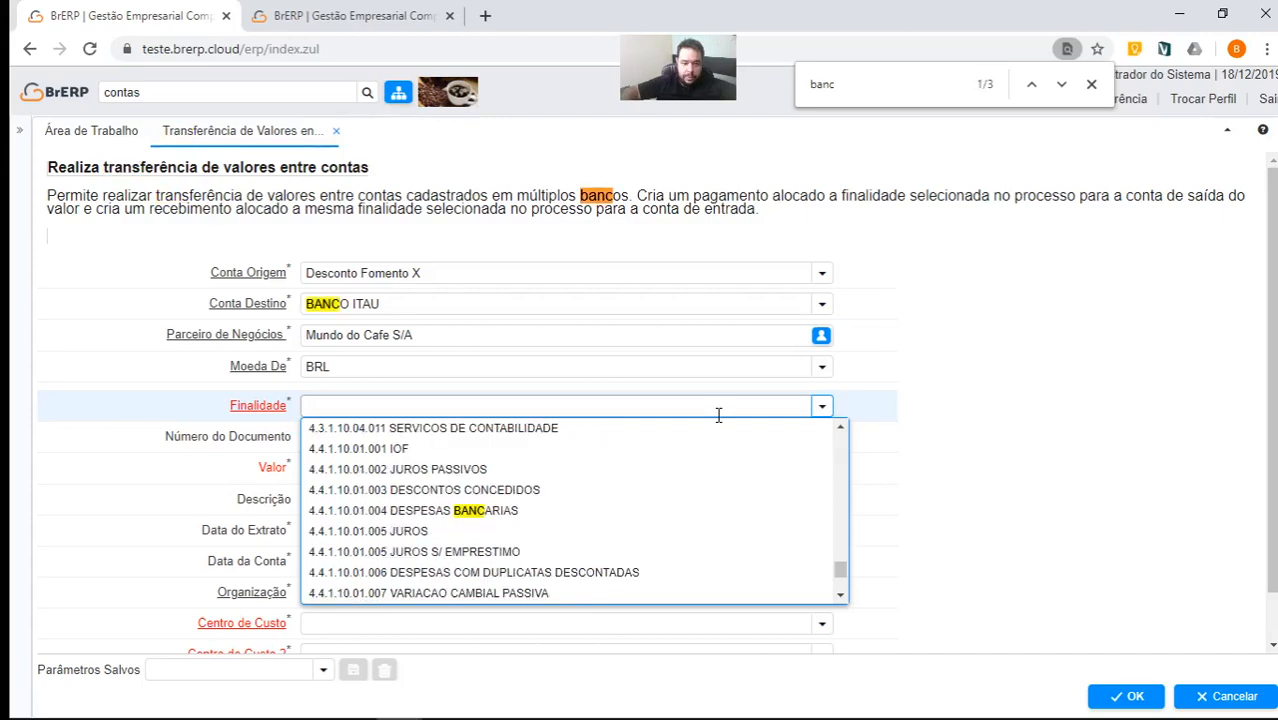
{"action": "scroll", "coordinate": [371, 537], "scroll_direction": "down", "scroll_amount": 5}
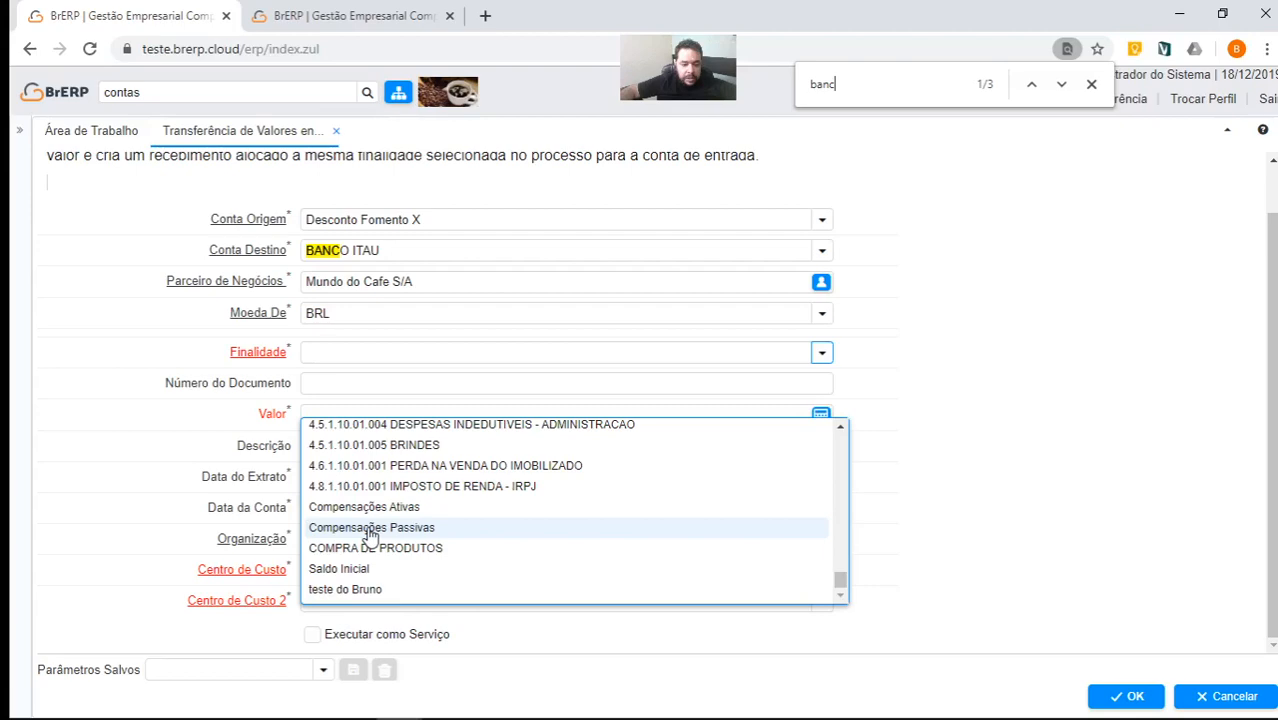
{"action": "key", "text": "Escape"}
{"action": "left_click", "coordinate": [370, 528]}
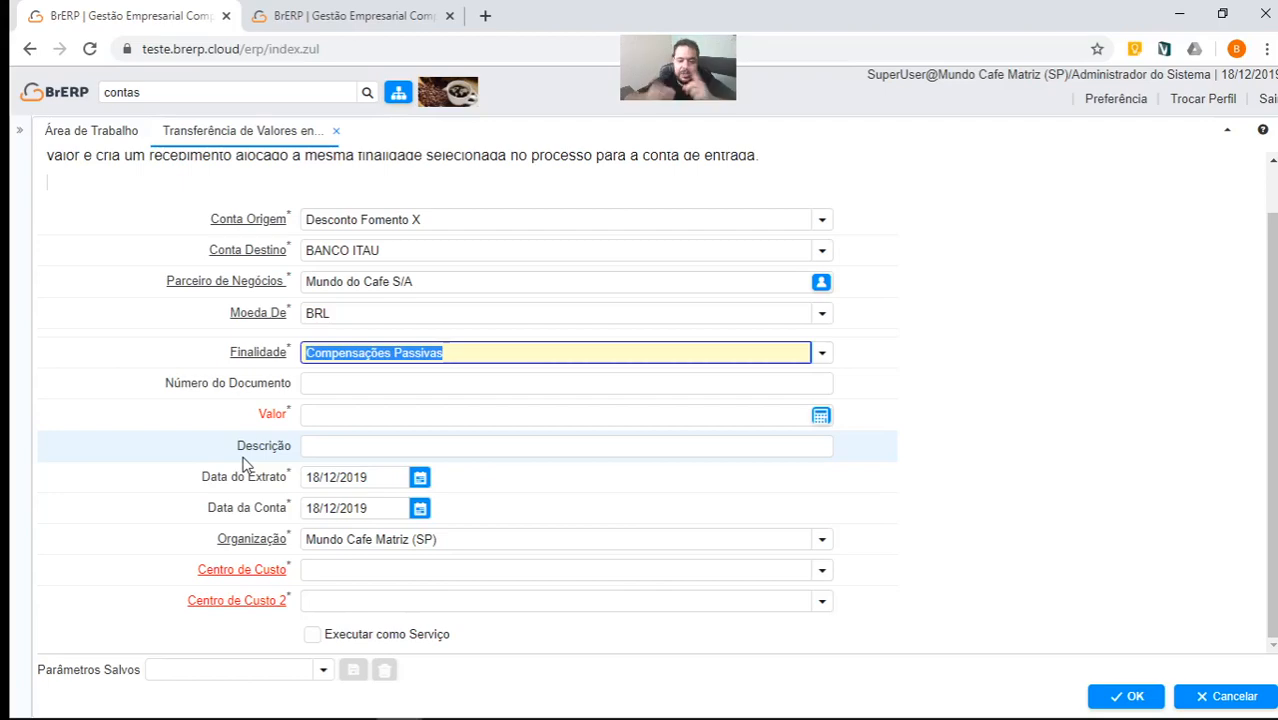
{"action": "left_click", "coordinate": [748, 350]}
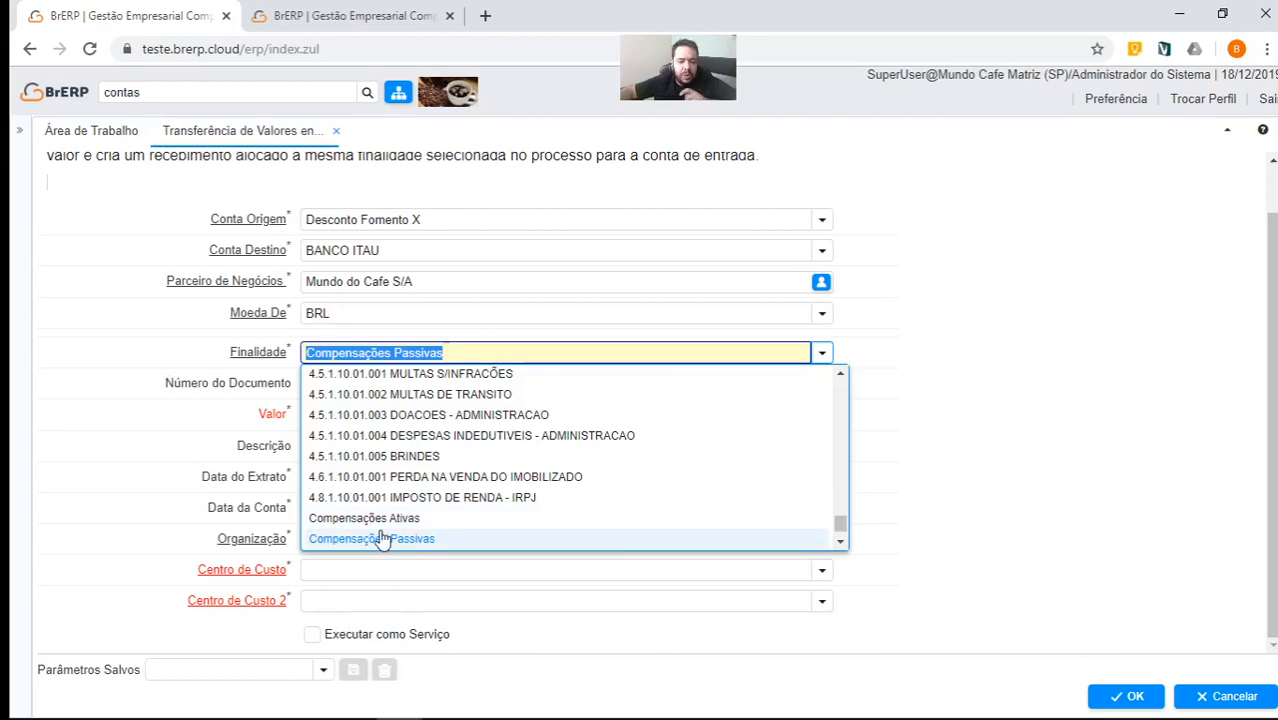
- Set the transfer's Valor to 75.000,00
{"action": "left_click", "coordinate": [548, 417]}
{"action": "type", "text": "4"}
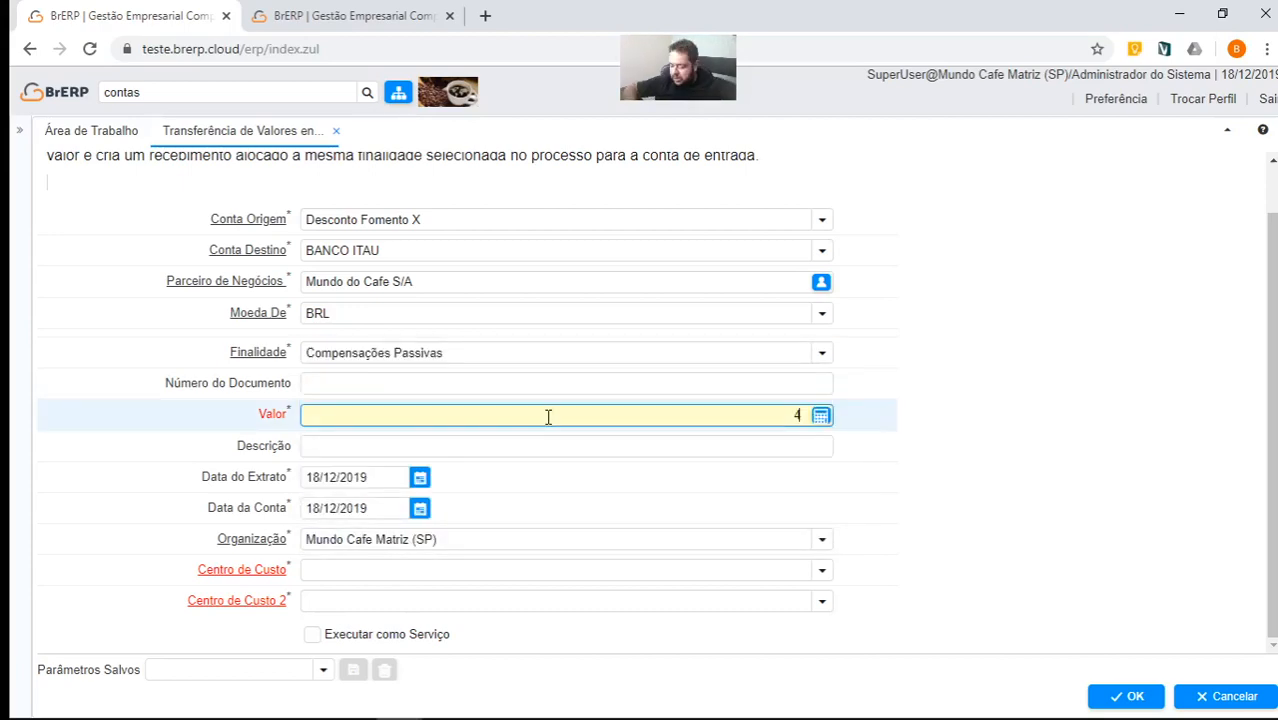
{"action": "type", "text": "5000"}
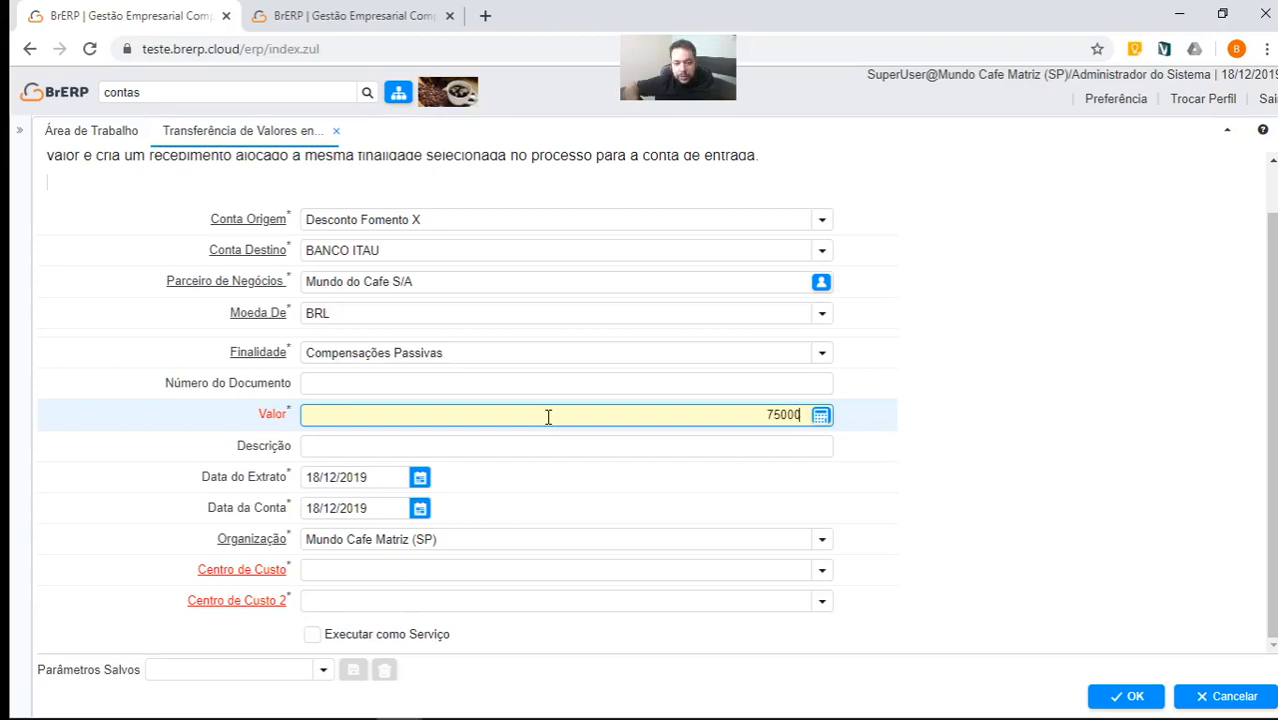
{"action": "type", "text": "0"}
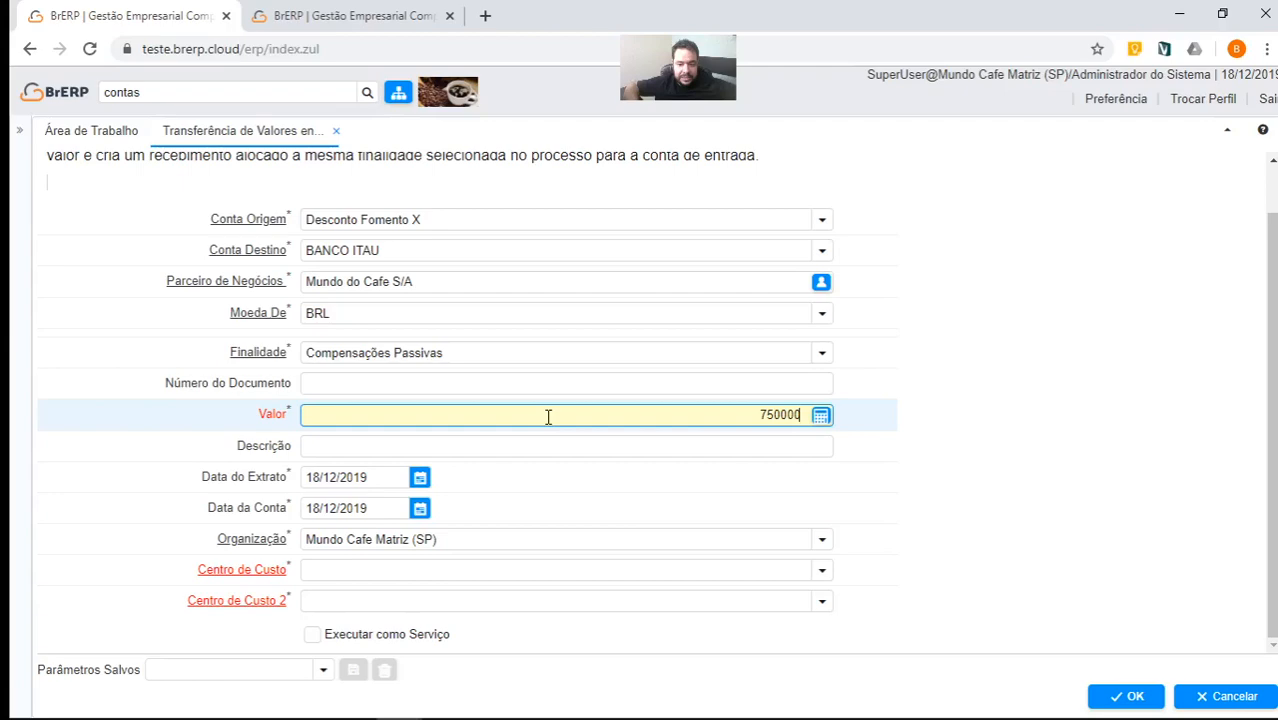
{"action": "left_click", "coordinate": [358, 479]}
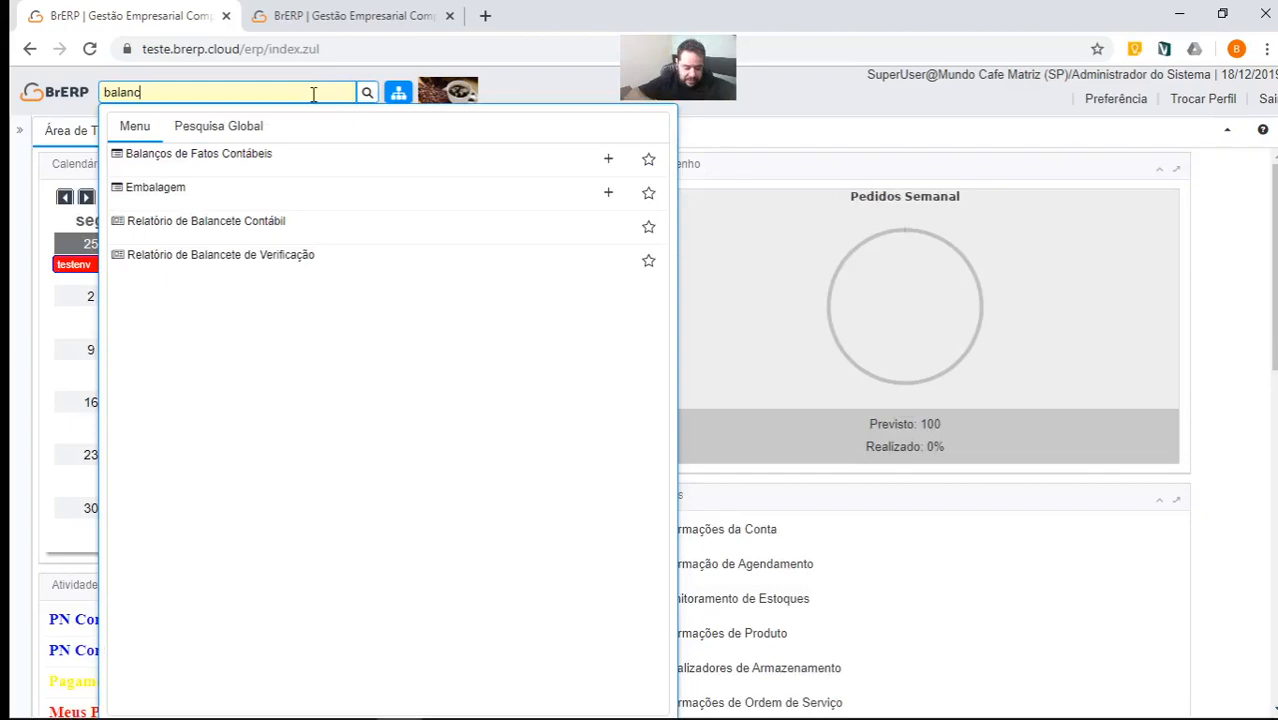
- Search for the trial balance report and examine the Transitoria Antecipações Fomento line in the Relatório de Balancete Contábil
{"action": "type", "text": "e"}
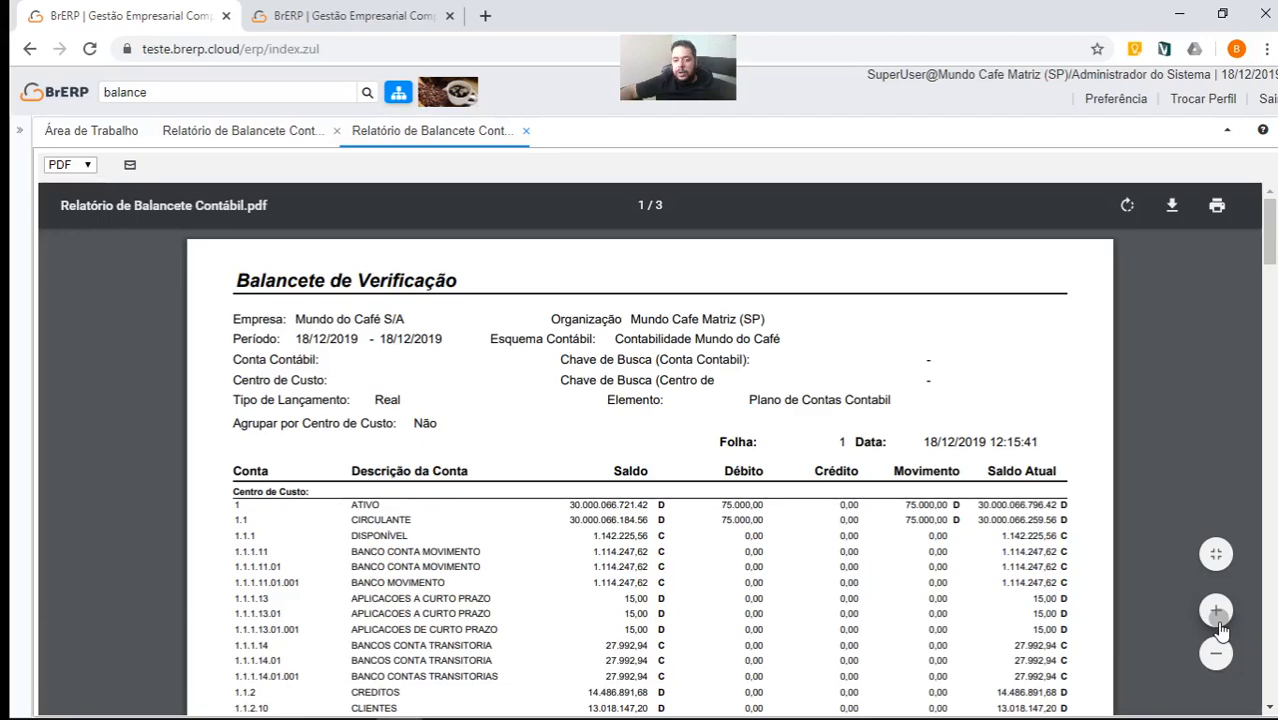
{"action": "left_click", "coordinate": [1216, 611]}
{"action": "scroll", "coordinate": [180, 377], "scroll_direction": "down", "scroll_amount": 20}
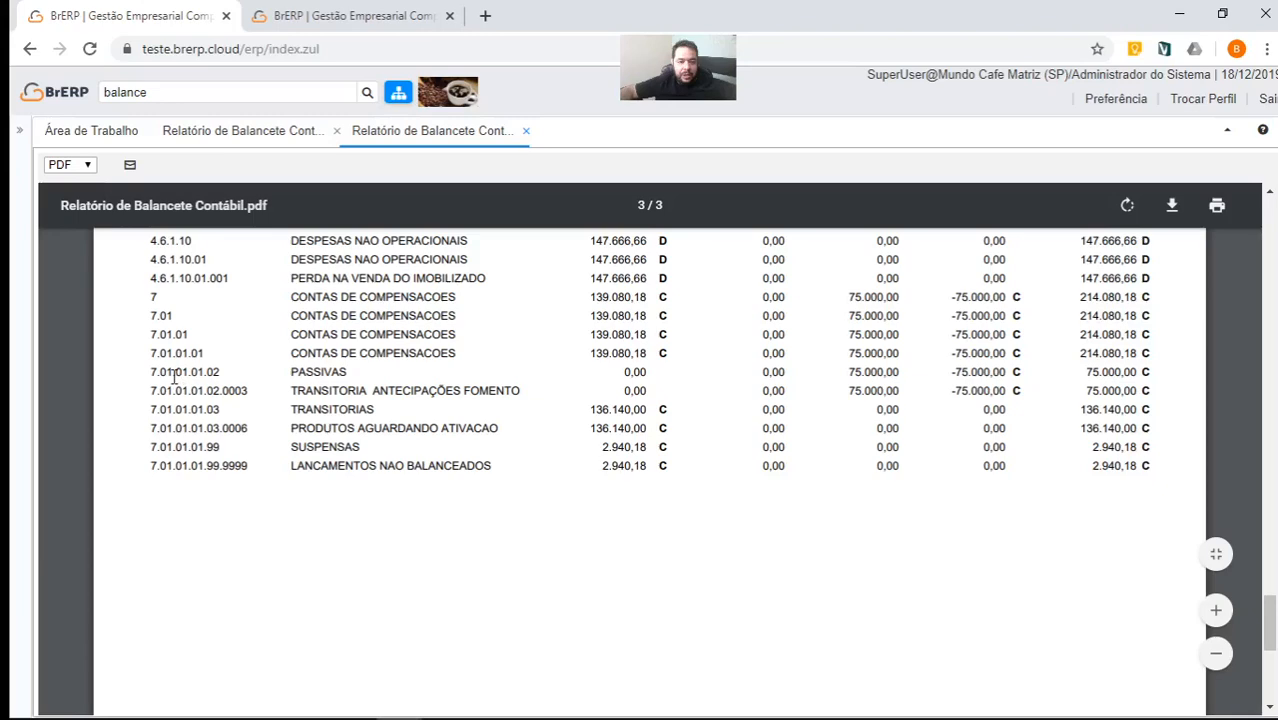
{"action": "left_click_drag", "start_coordinate": [173, 377], "coordinate": [1135, 382]}
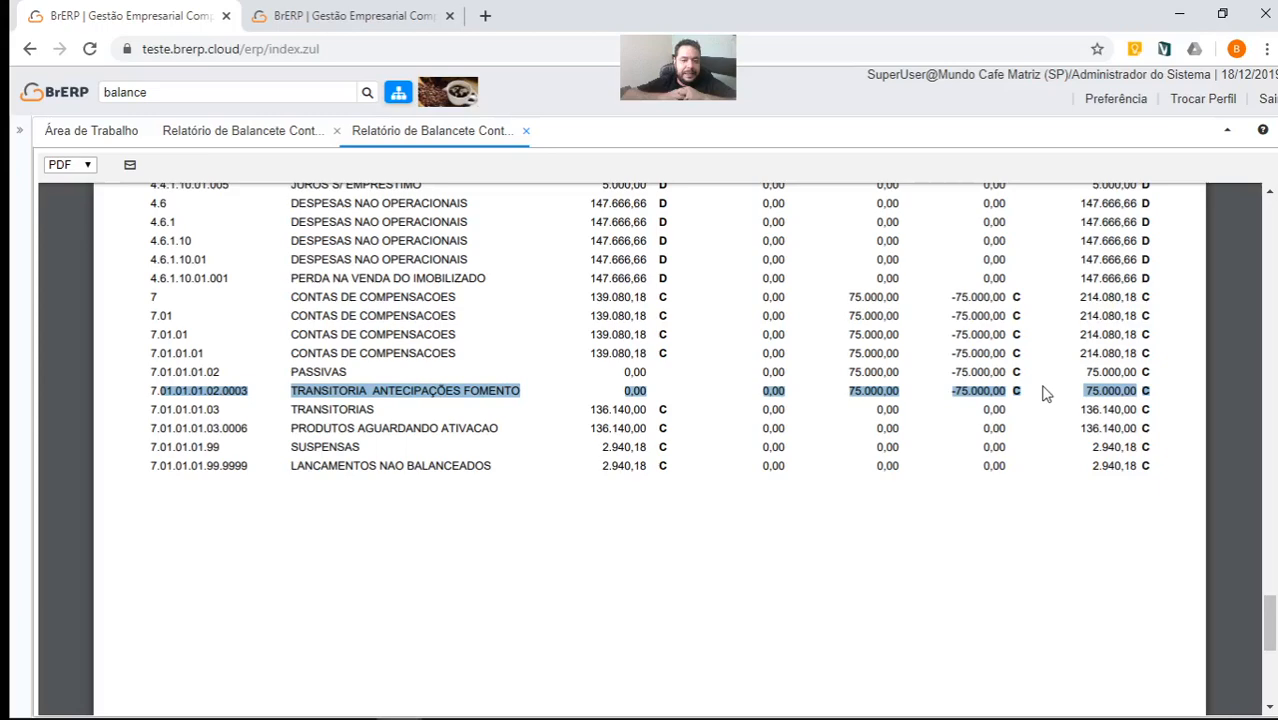
- Run the document action on the Desconto Fomento X_Antecipações_XYZ bank statement of 18/12/2019 and check the Balancete Contábil
{"action": "left_click", "coordinate": [194, 92]}
{"action": "type", "text": "extrato"}
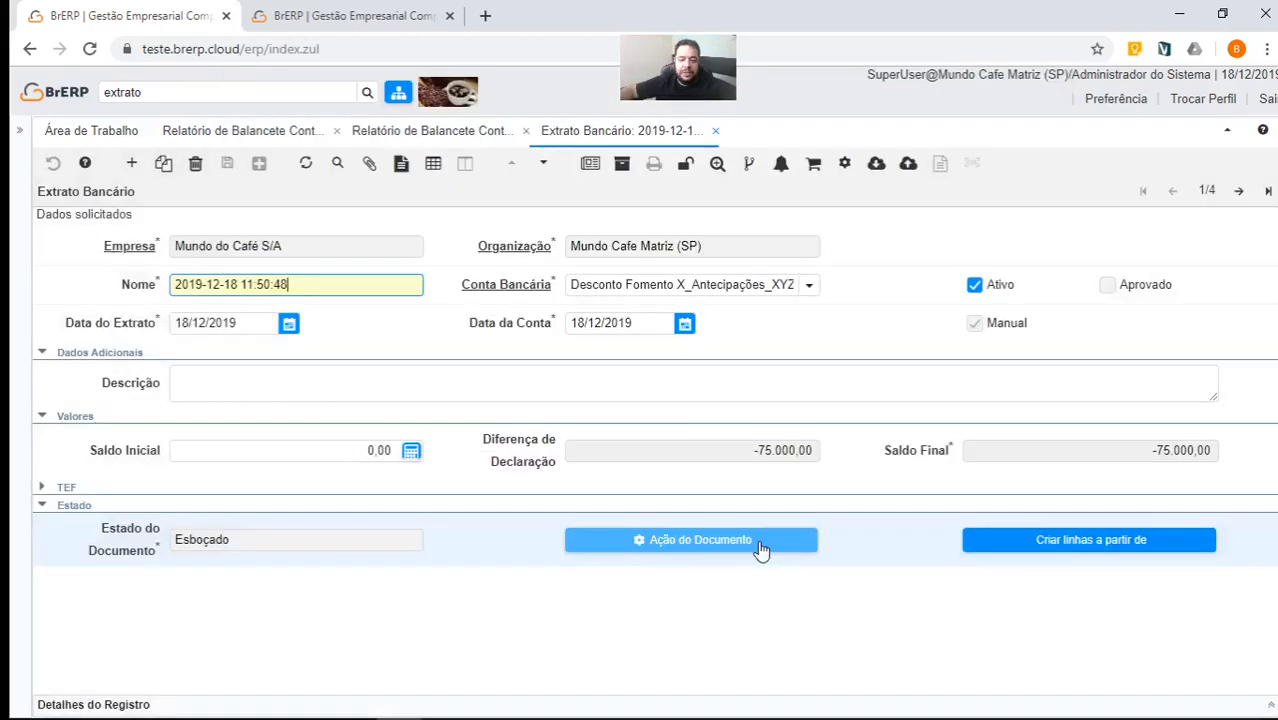
{"action": "left_click", "coordinate": [760, 541]}
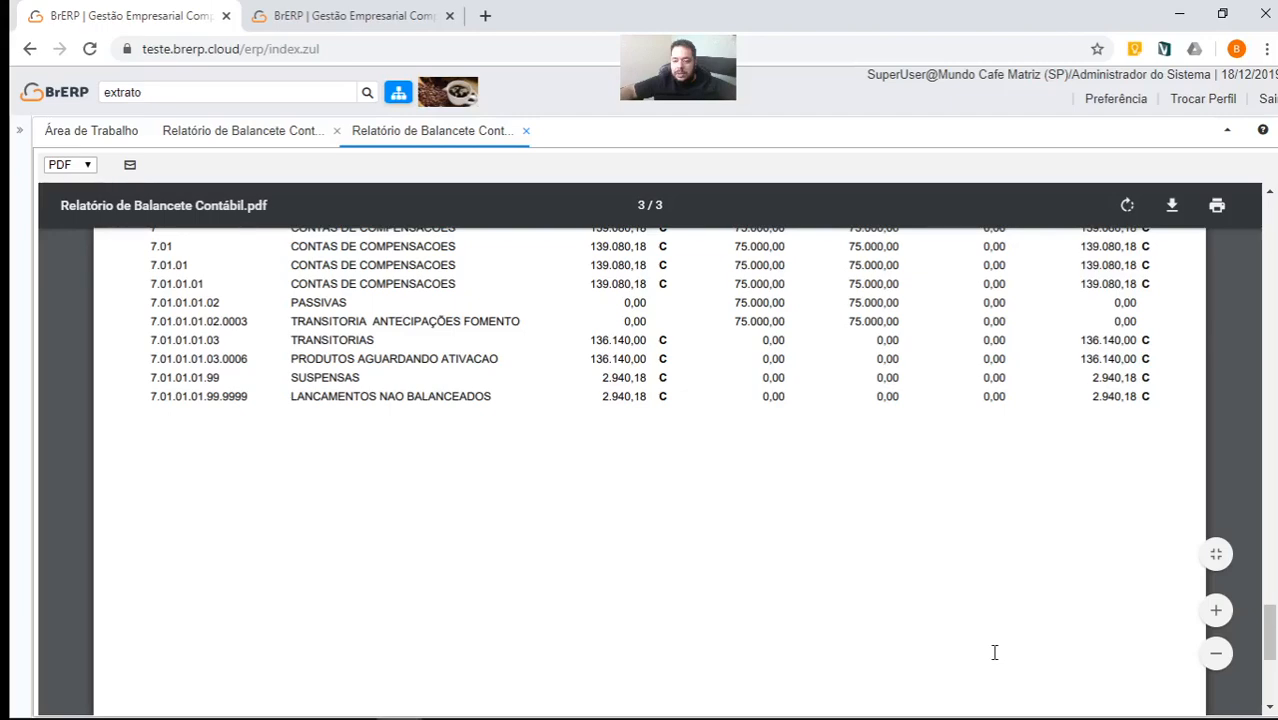
{"action": "scroll", "coordinate": [690, 453], "scroll_direction": "up", "scroll_amount": 20}
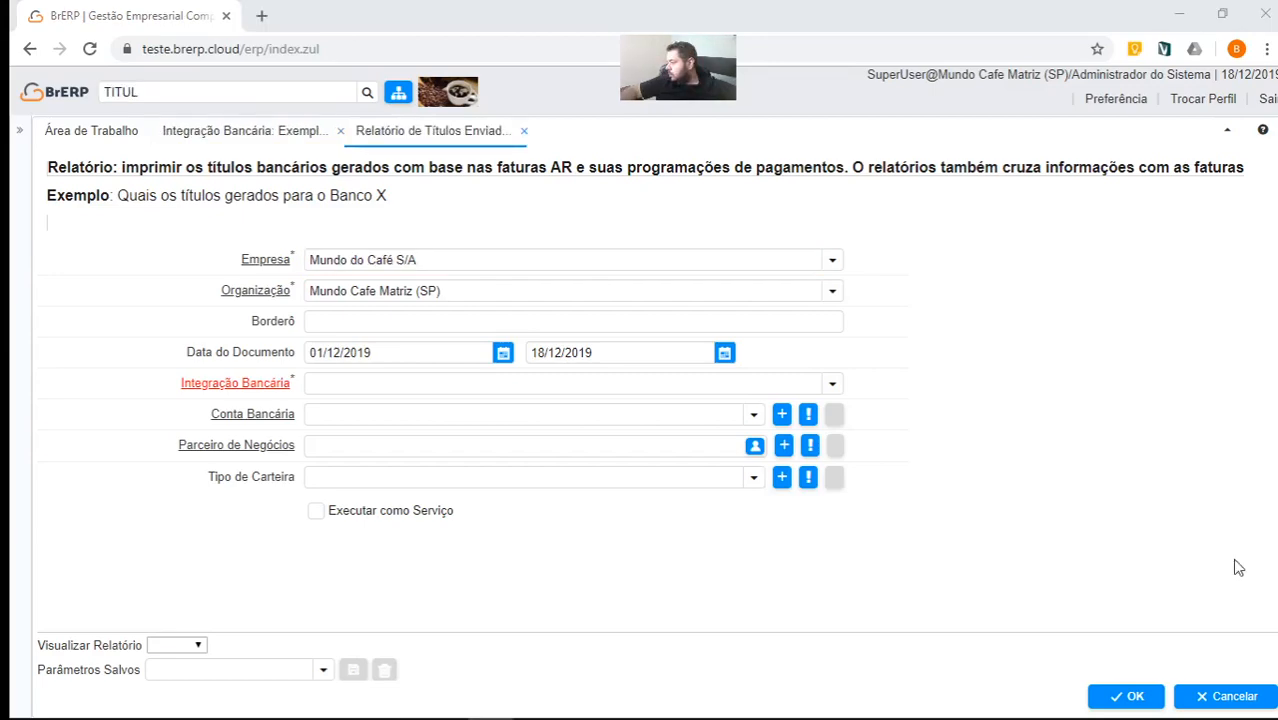
- Set the return CNAB configuration of the Exemplo Desconto-fomento bank integration to teste and save the record
{"action": "left_click", "coordinate": [831, 384]}
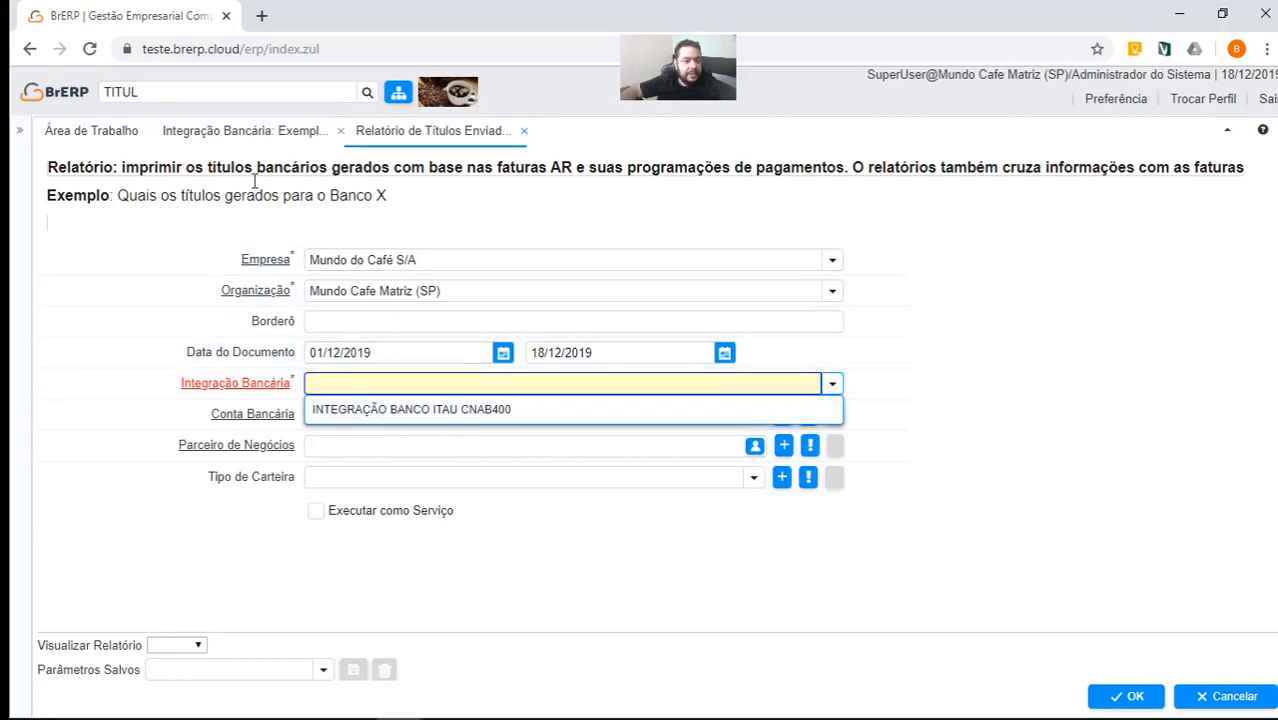
{"action": "left_click", "coordinate": [235, 147]}
{"action": "left_click", "coordinate": [250, 131]}
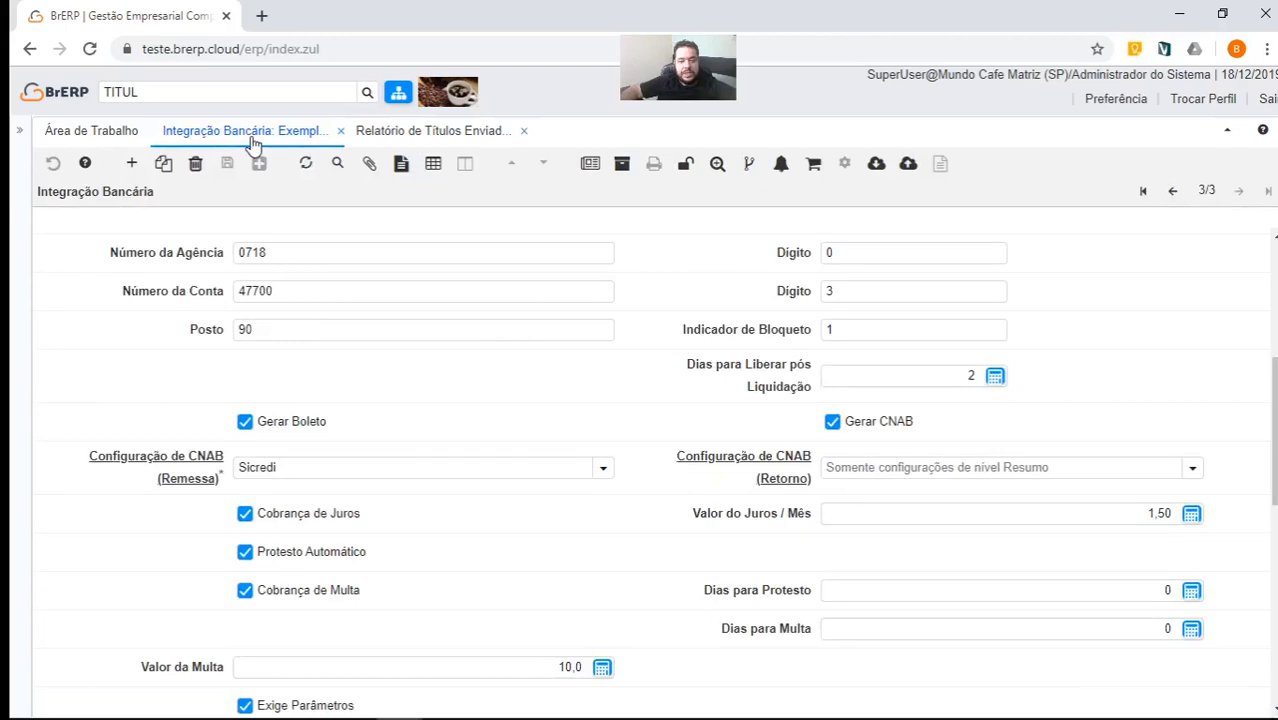
{"action": "left_click", "coordinate": [1040, 467]}
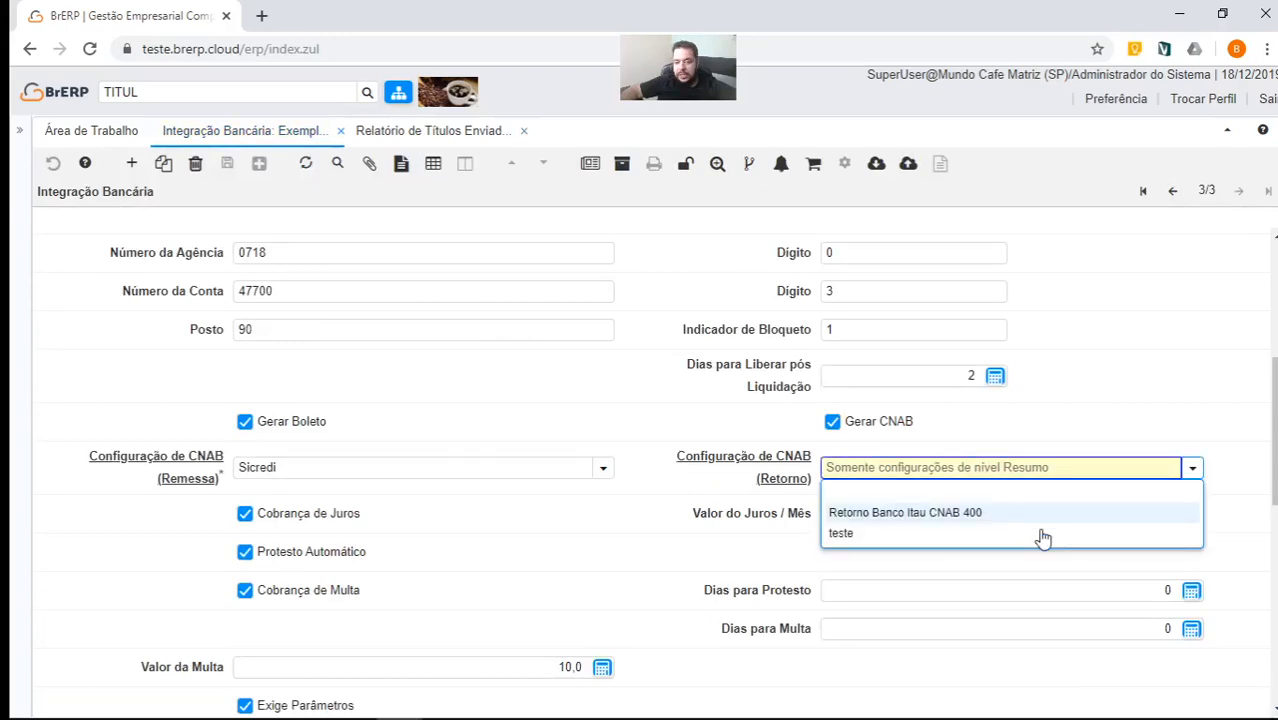
{"action": "left_click", "coordinate": [1040, 534]}
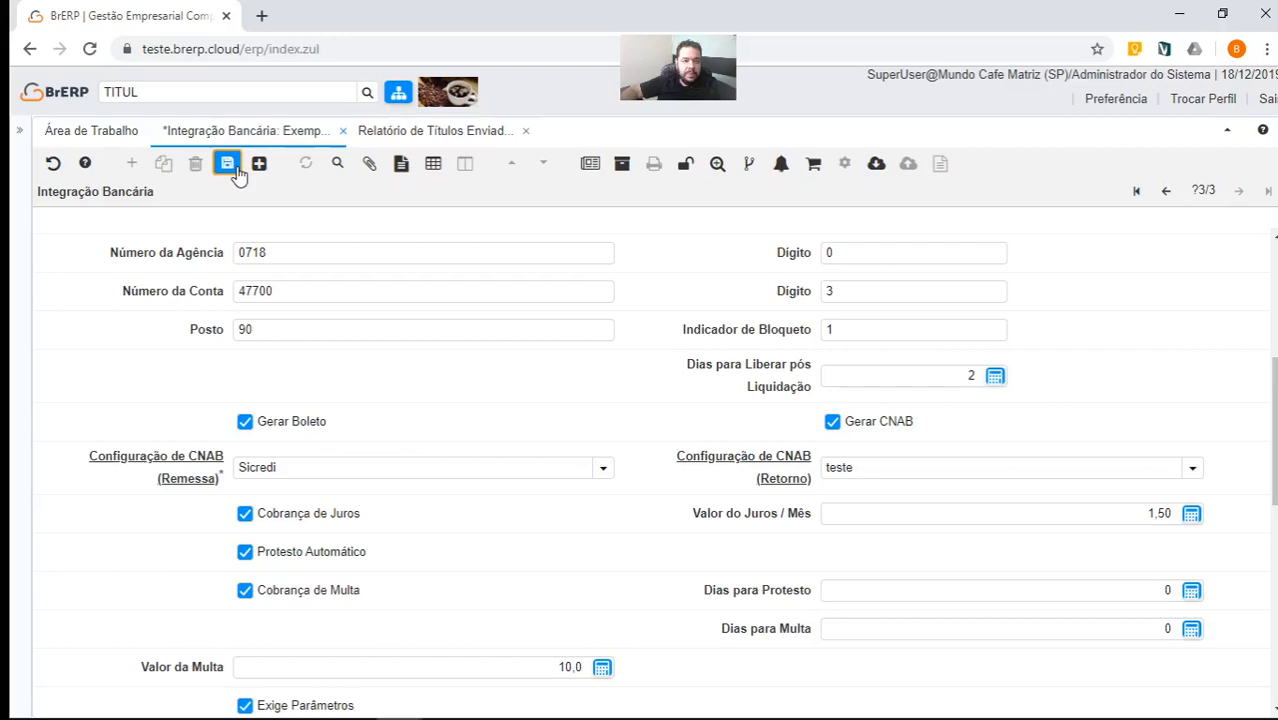
{"action": "left_click", "coordinate": [228, 165]}
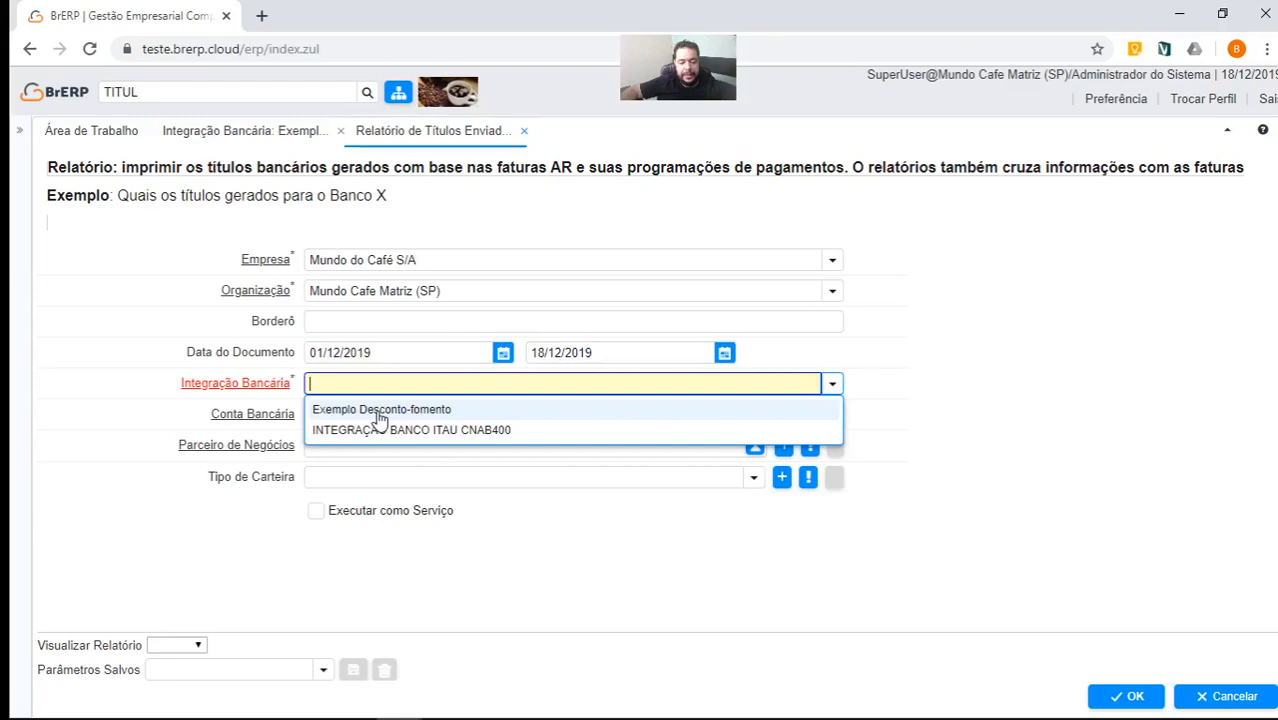
- Generate the sent titles report for Exemplo Desconto-fomento, account Desconto Fomento X_Antecipações_XYZ, documents dated 01/01/2001 to 31/12/2020, and review its title values
{"action": "left_click", "coordinate": [380, 410]}
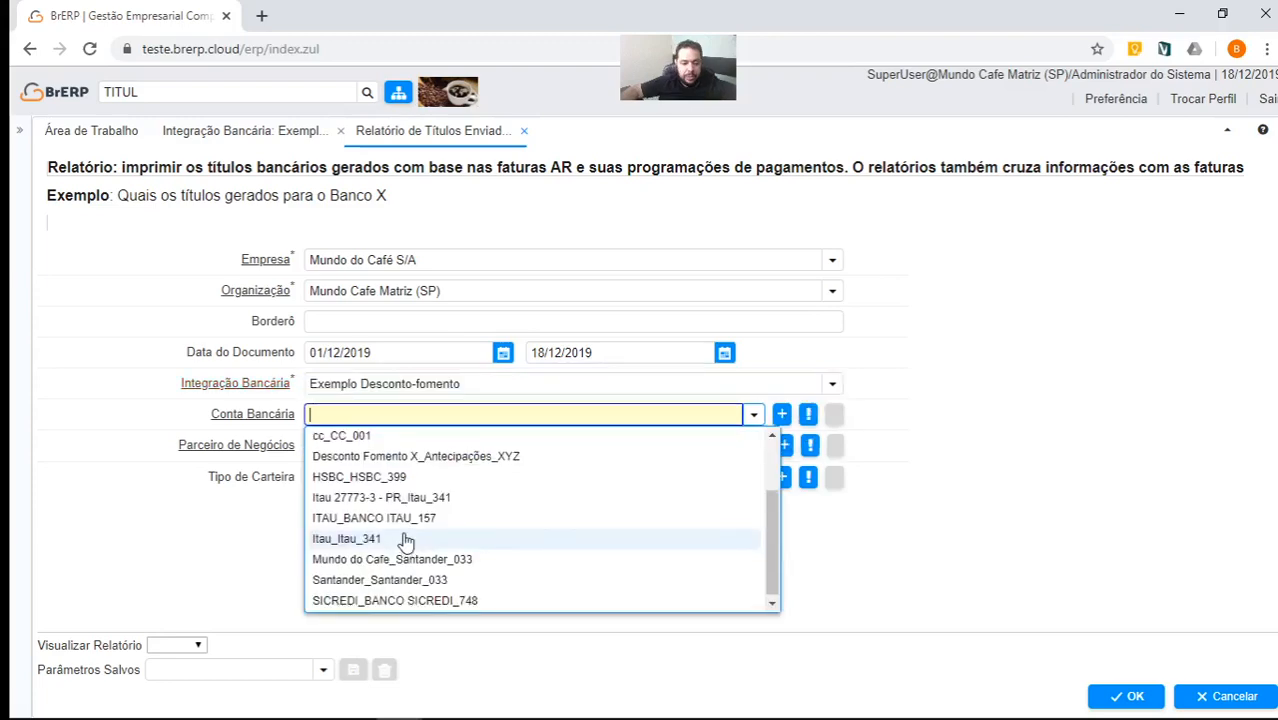
{"action": "left_click", "coordinate": [416, 457]}
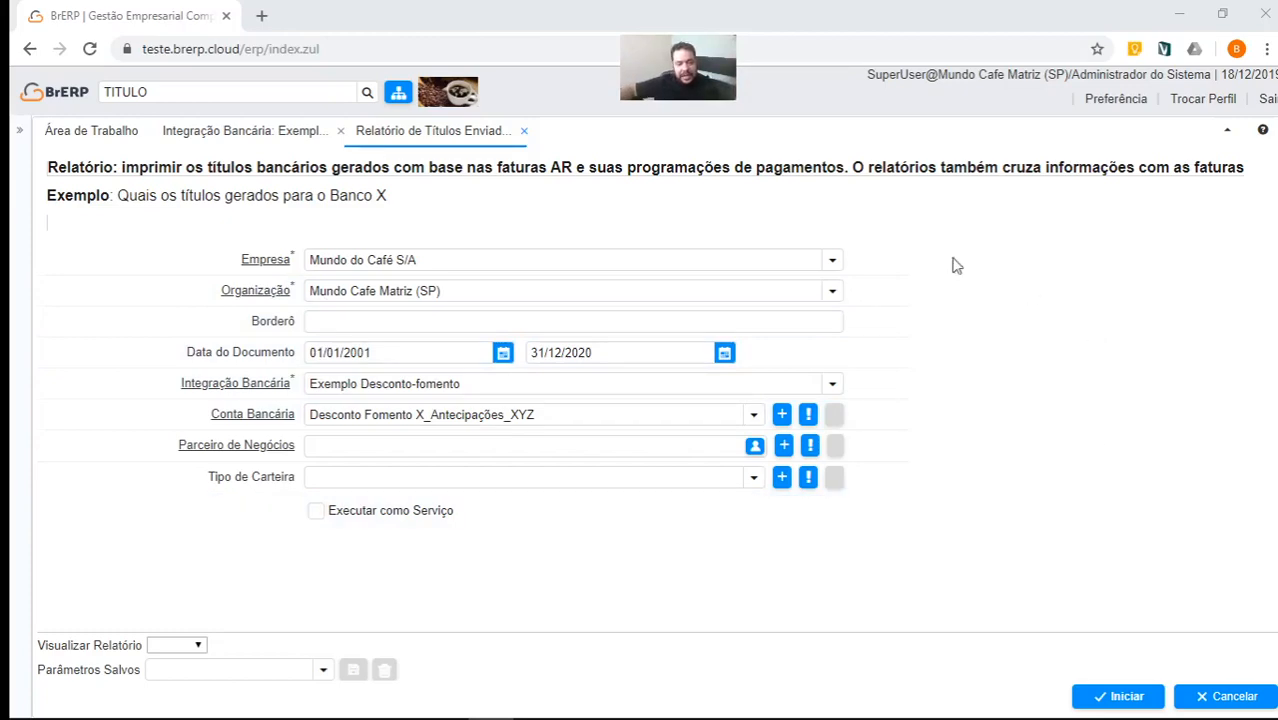
{"action": "left_click", "coordinate": [754, 477]}
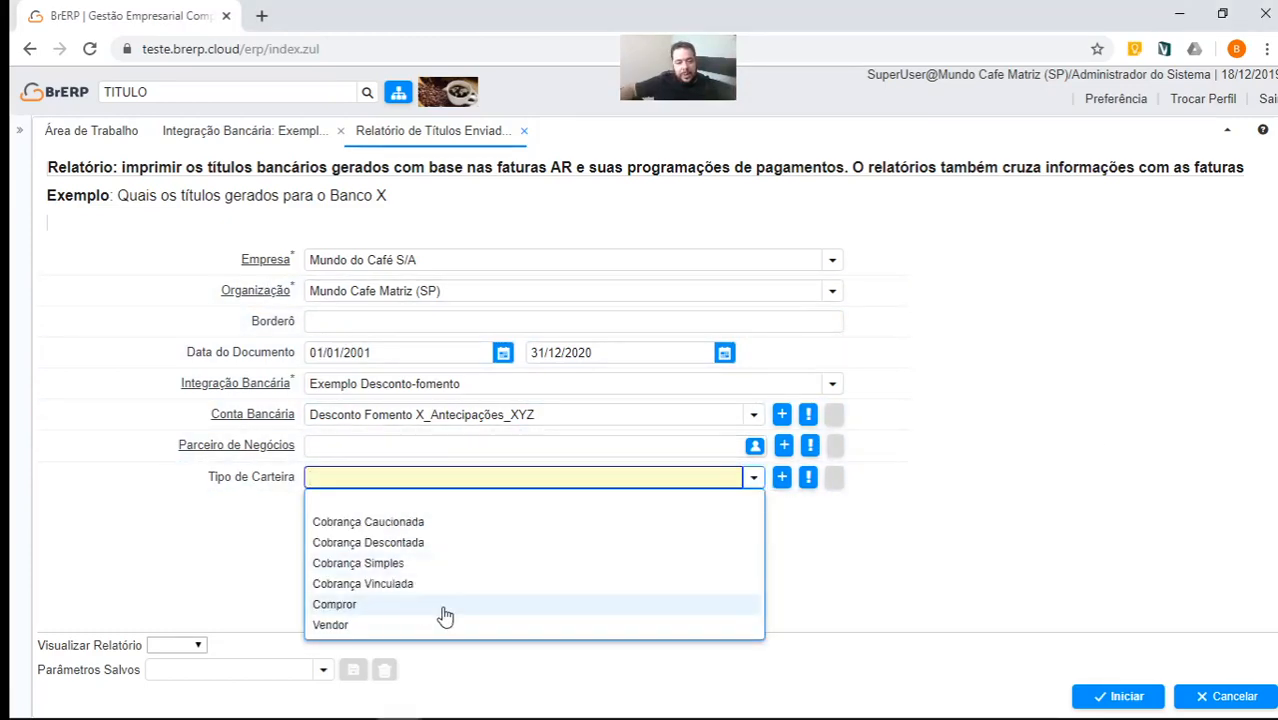
{"action": "left_click", "coordinate": [1120, 706]}
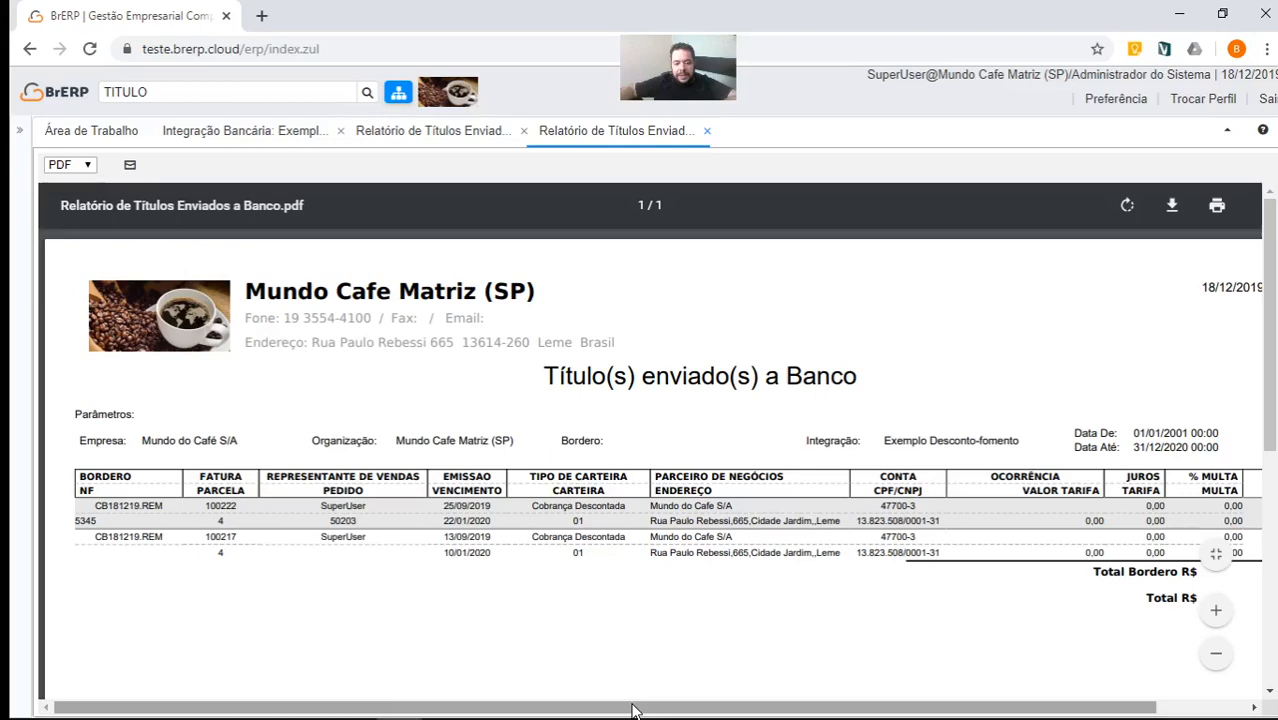
{"action": "left_click_drag", "start_coordinate": [634, 710], "coordinate": [738, 709]}
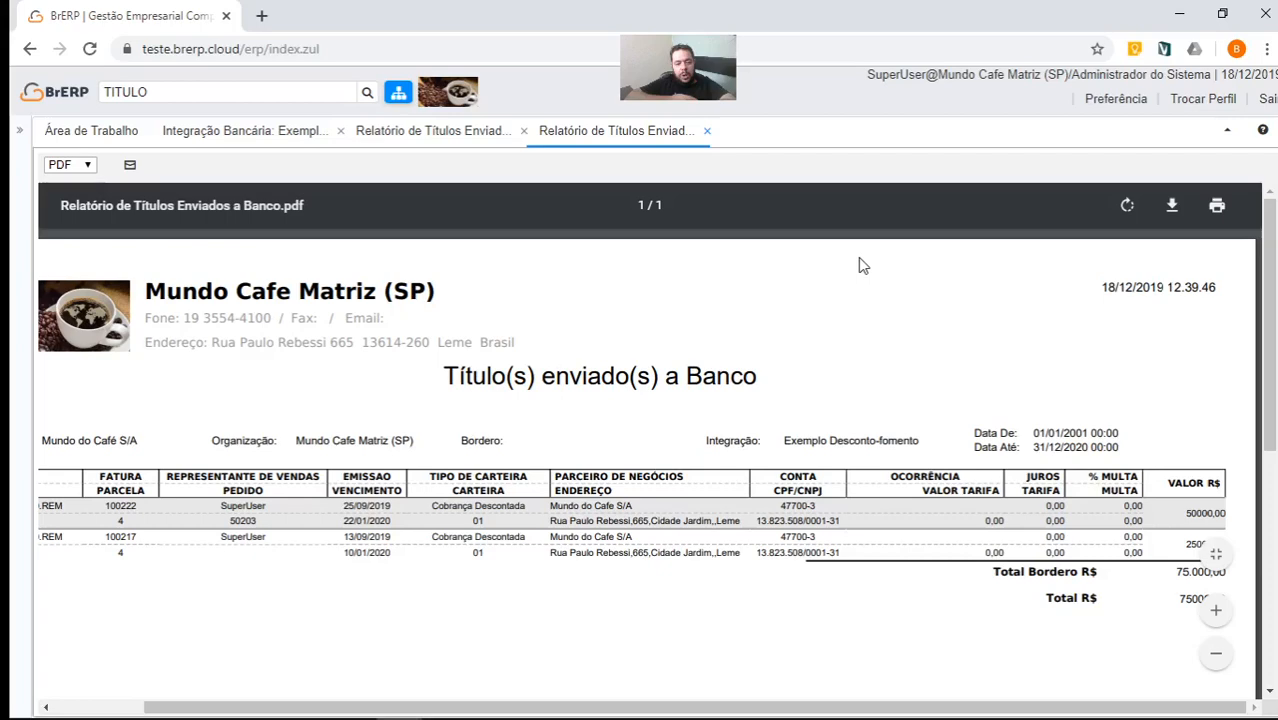
{"action": "key", "text": "alt+Tab"}
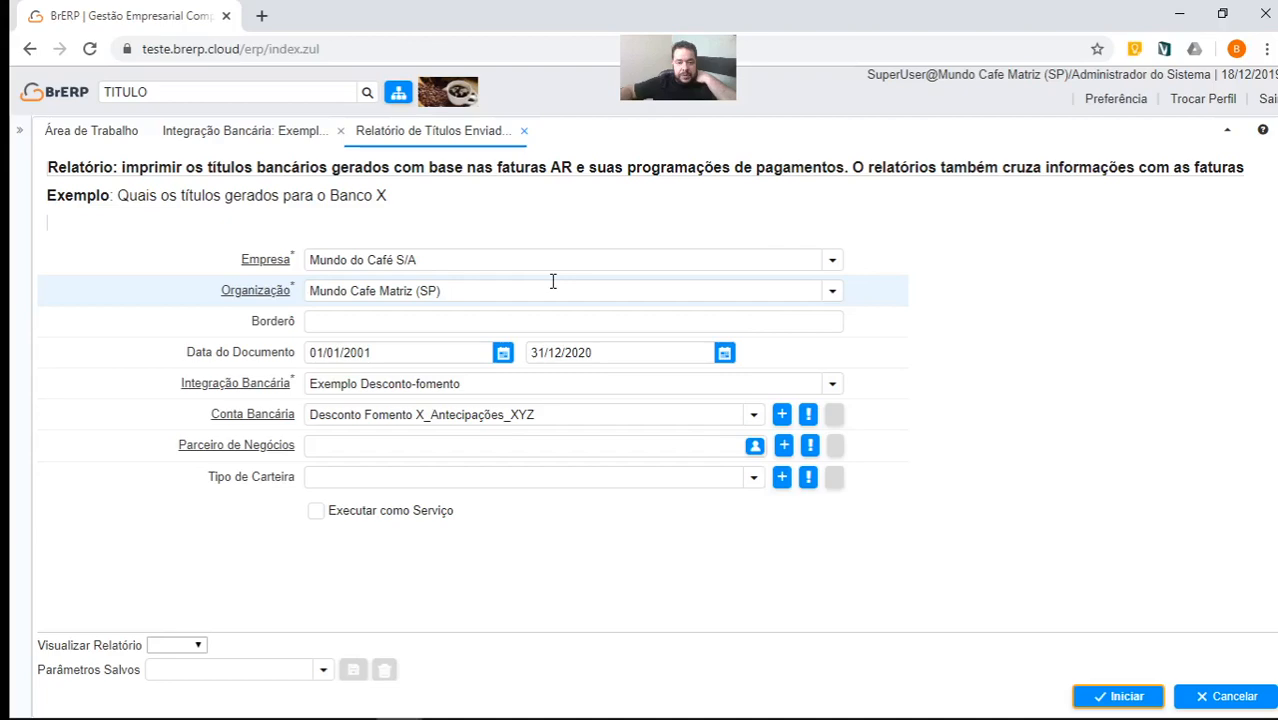
{"action": "left_click", "coordinate": [1110, 700]}
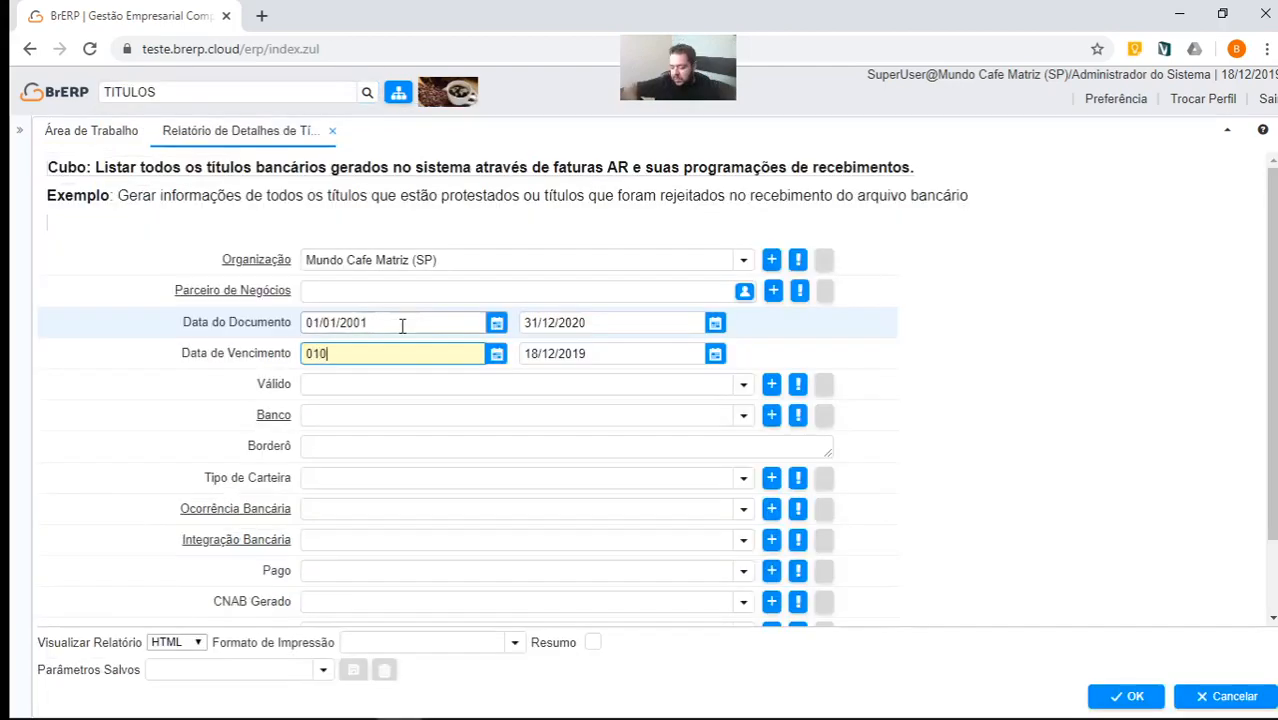
- Generate the title details report for due dates 01/01/2020 to 31/12/2020, Válido Sim and Borderô CB181219.REM, and review the title values
{"action": "type", "text": "1/01/2020"}
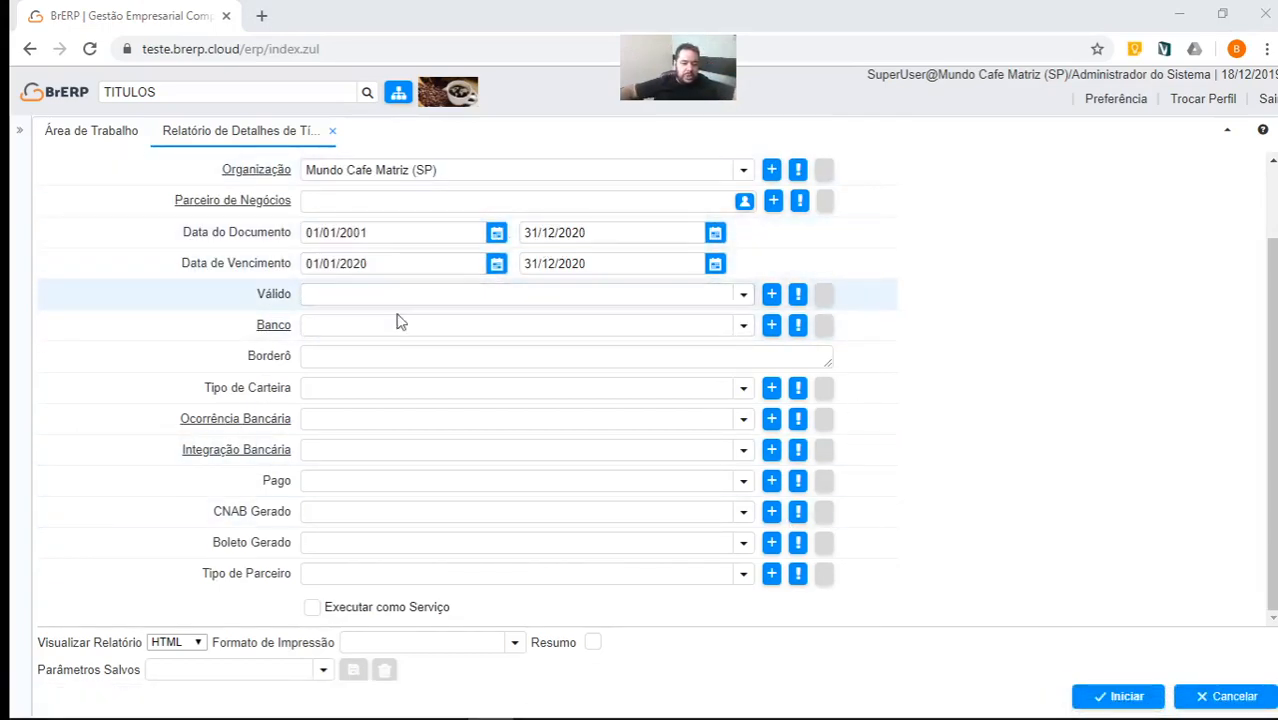
{"action": "left_click", "coordinate": [743, 296]}
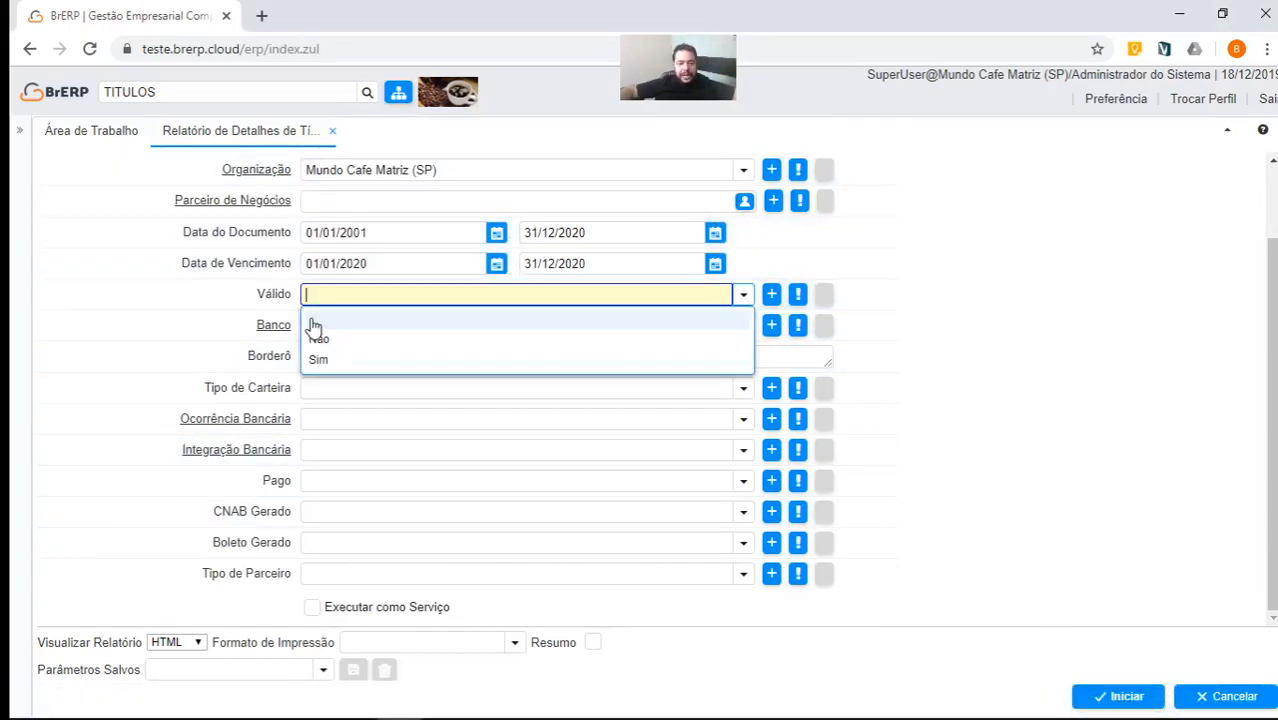
{"action": "left_click", "coordinate": [340, 362]}
{"action": "left_click", "coordinate": [362, 358]}
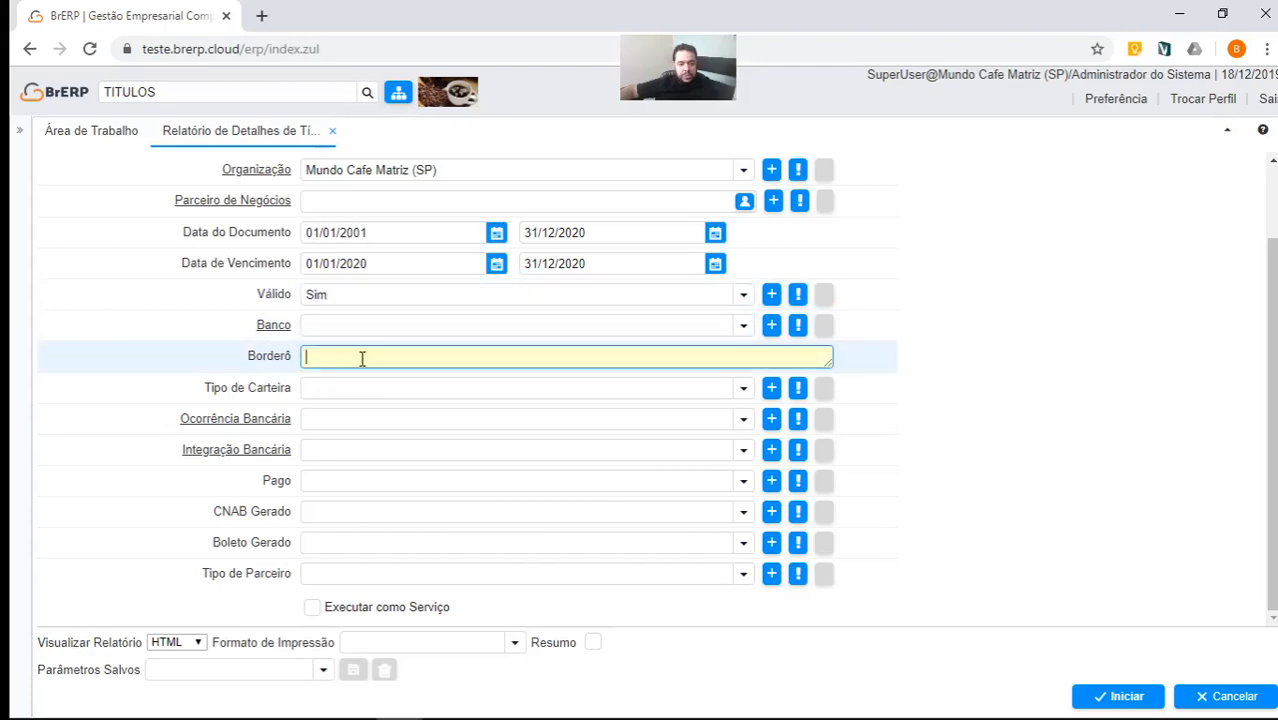
{"action": "type", "text": "CB181219.REM"}
{"action": "key", "text": "Tab"}
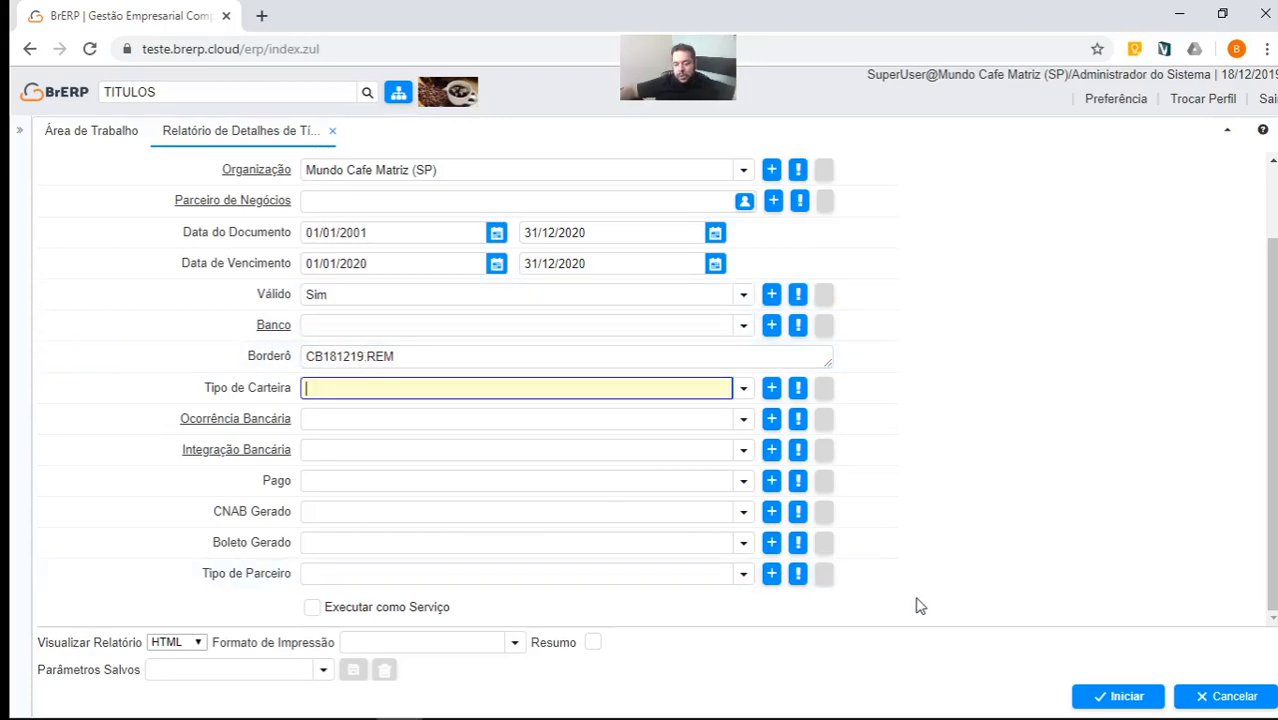
{"action": "left_click", "coordinate": [1101, 700]}
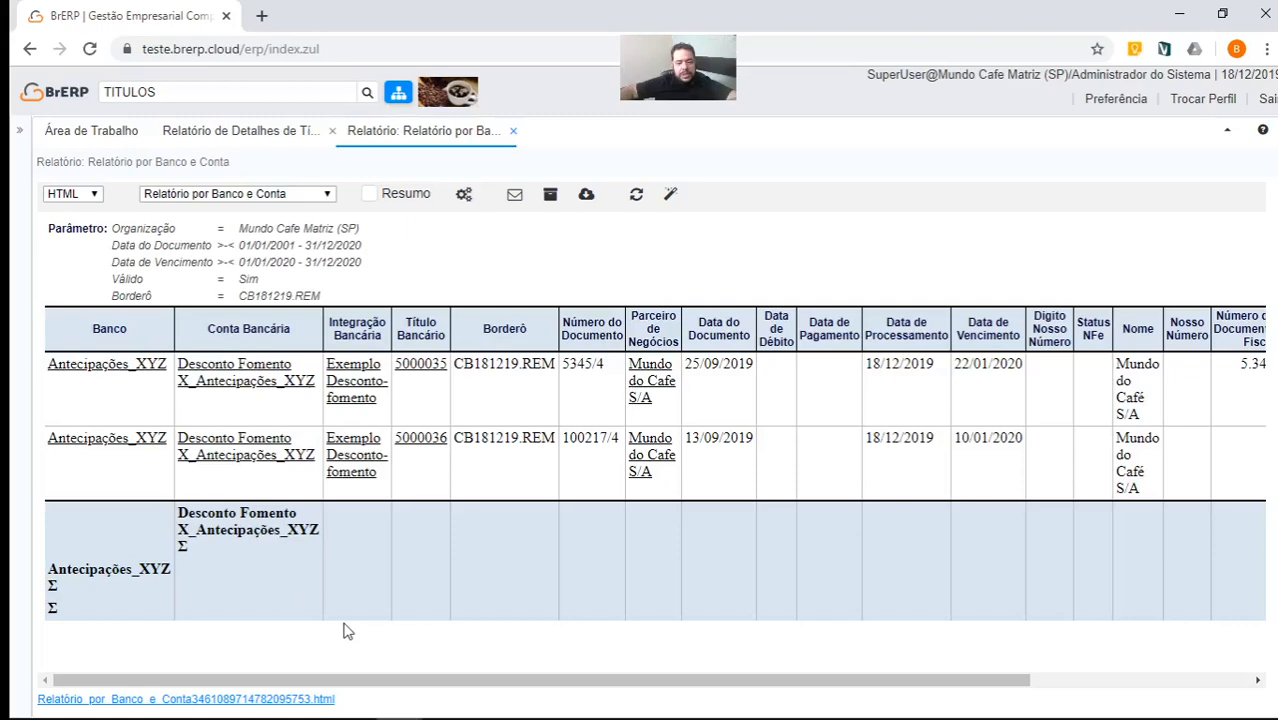
{"action": "scroll", "coordinate": [875, 440], "scroll_direction": "right", "scroll_amount": 3}
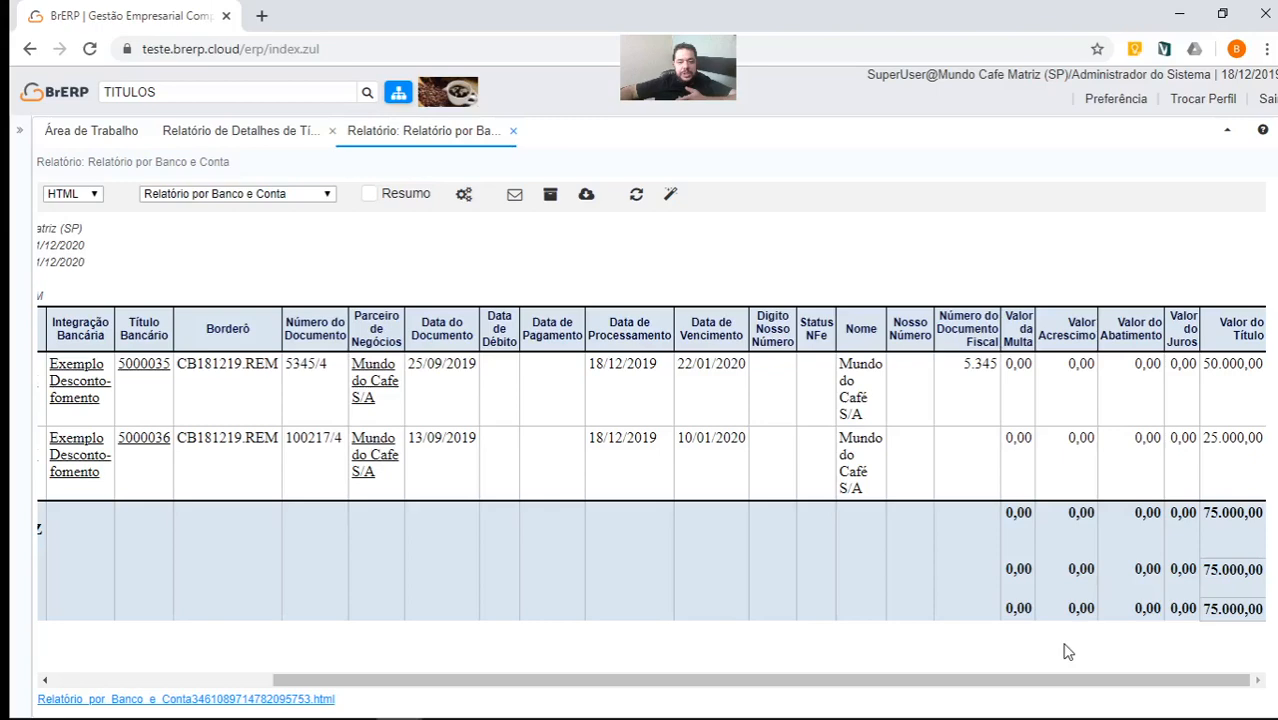
- Rerun the title details report for the same Borderô with Válido set to Não, and close the result after review
{"action": "key", "text": "alt+x"}
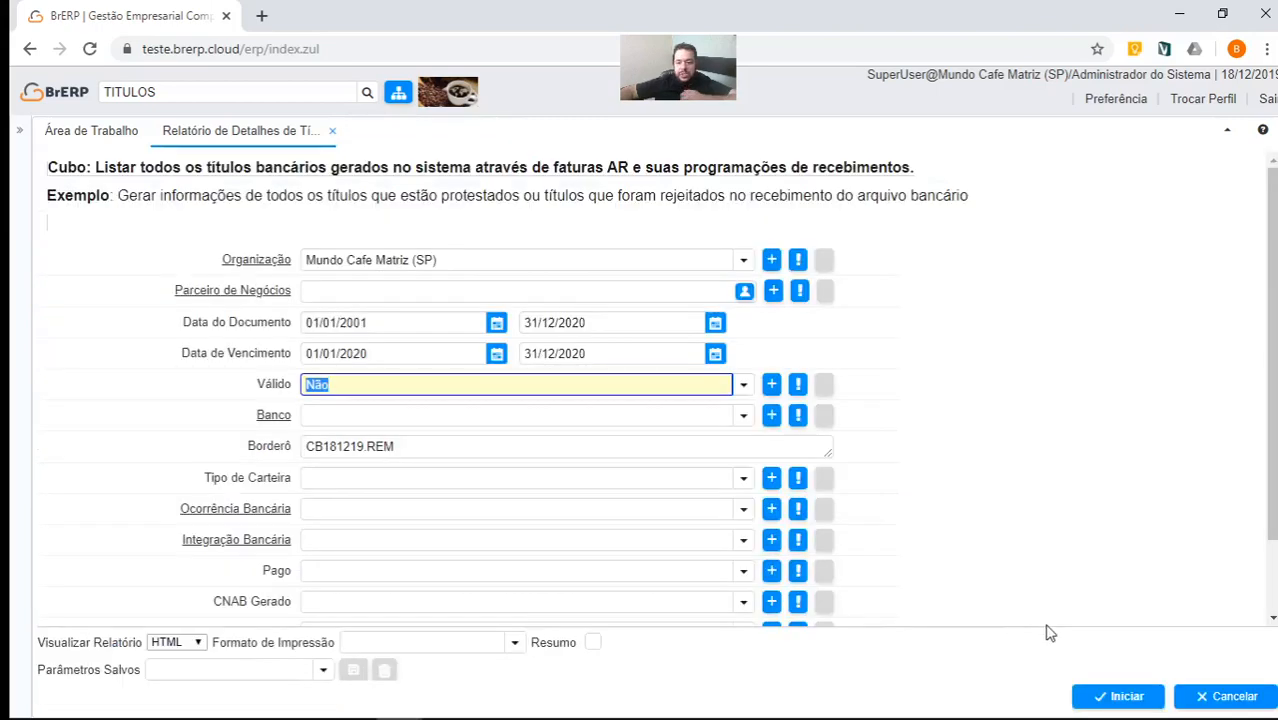
{"action": "left_click", "coordinate": [1049, 632]}
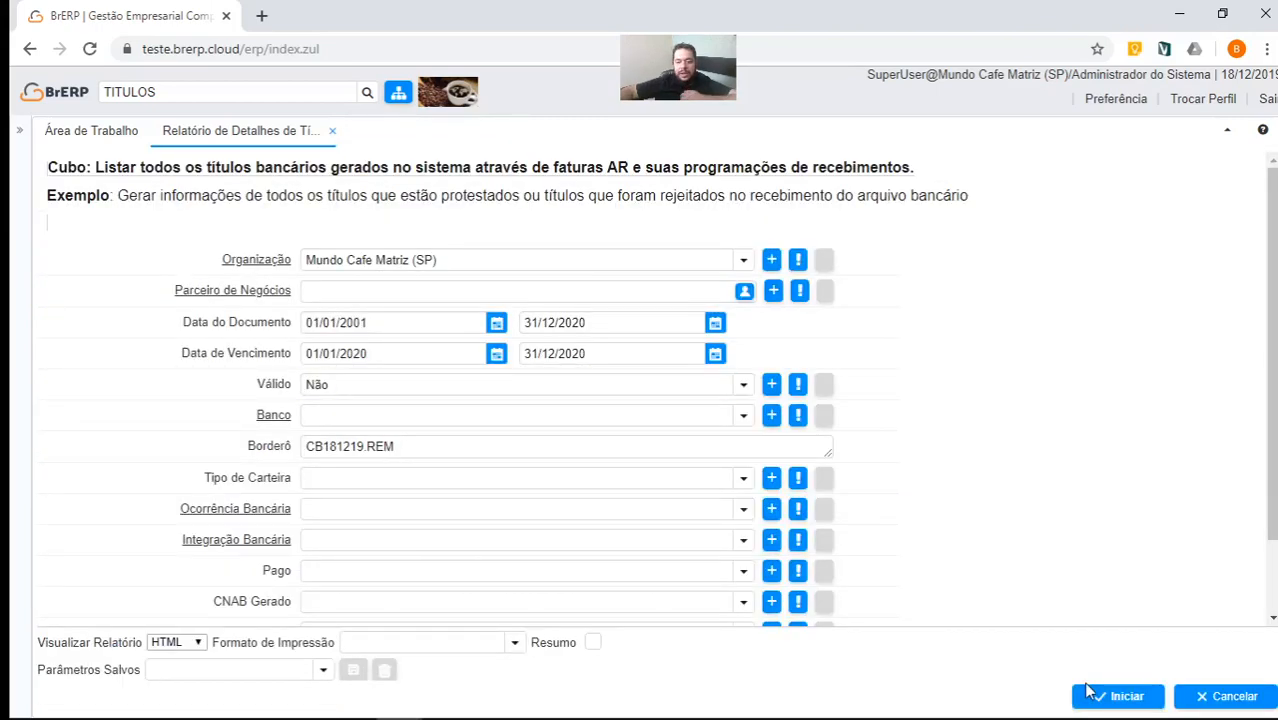
{"action": "left_click", "coordinate": [1092, 693]}
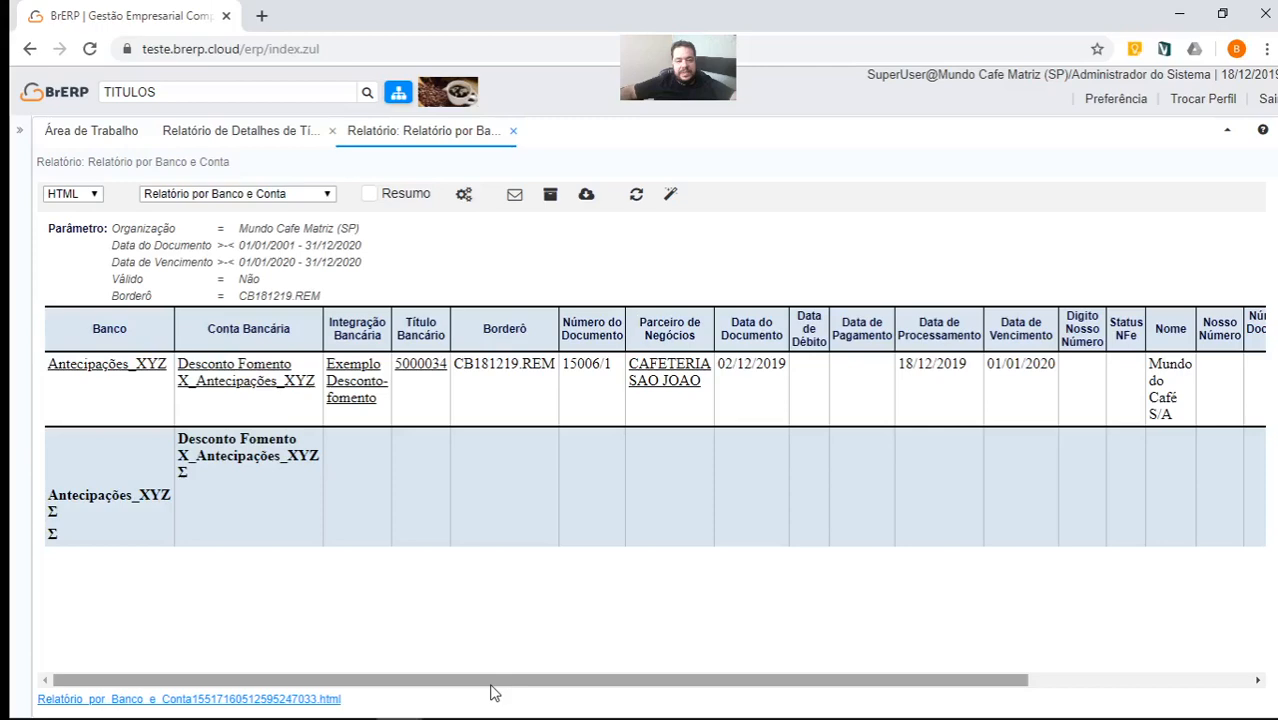
{"action": "left_click", "coordinate": [513, 130]}
- Search for OCORR, examine the Ocorrência Bancária record of bank Antecipações_XYZ, and close it together with the title details report
{"action": "left_click", "coordinate": [218, 101]}
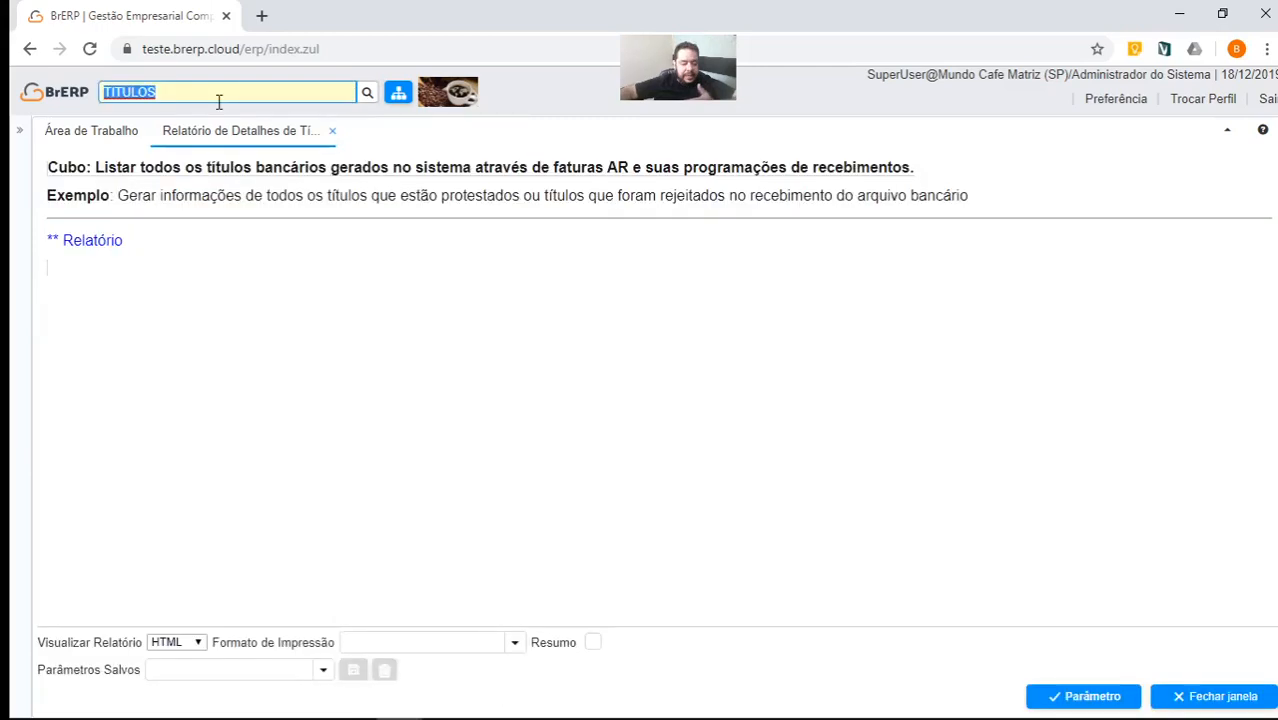
{"action": "type", "text": "OCORR"}
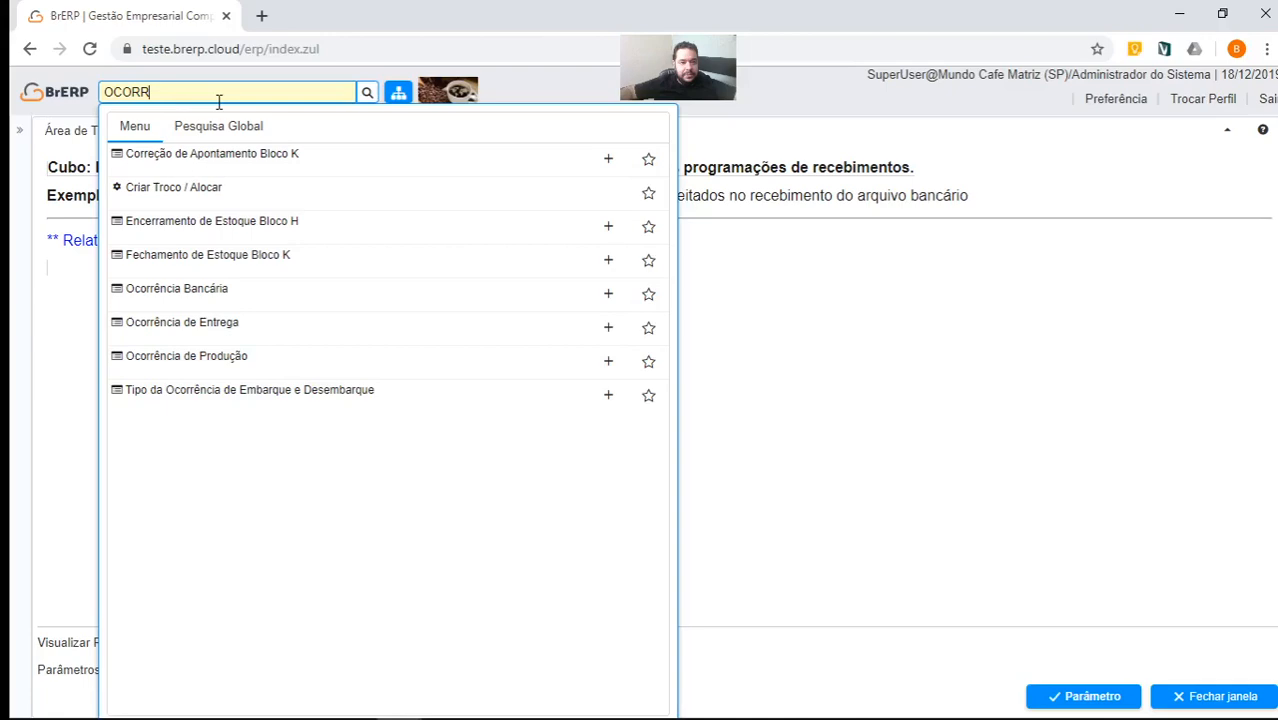
{"action": "left_click", "coordinate": [176, 288]}
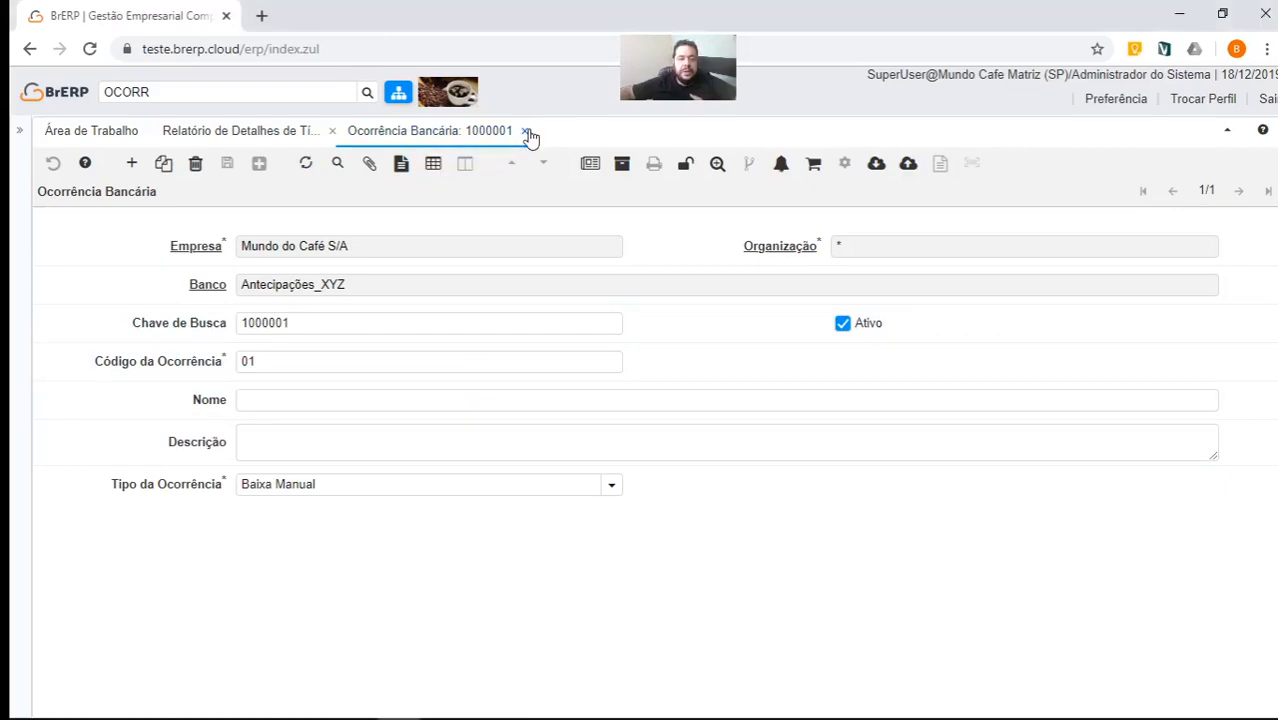
{"action": "left_click", "coordinate": [527, 135]}
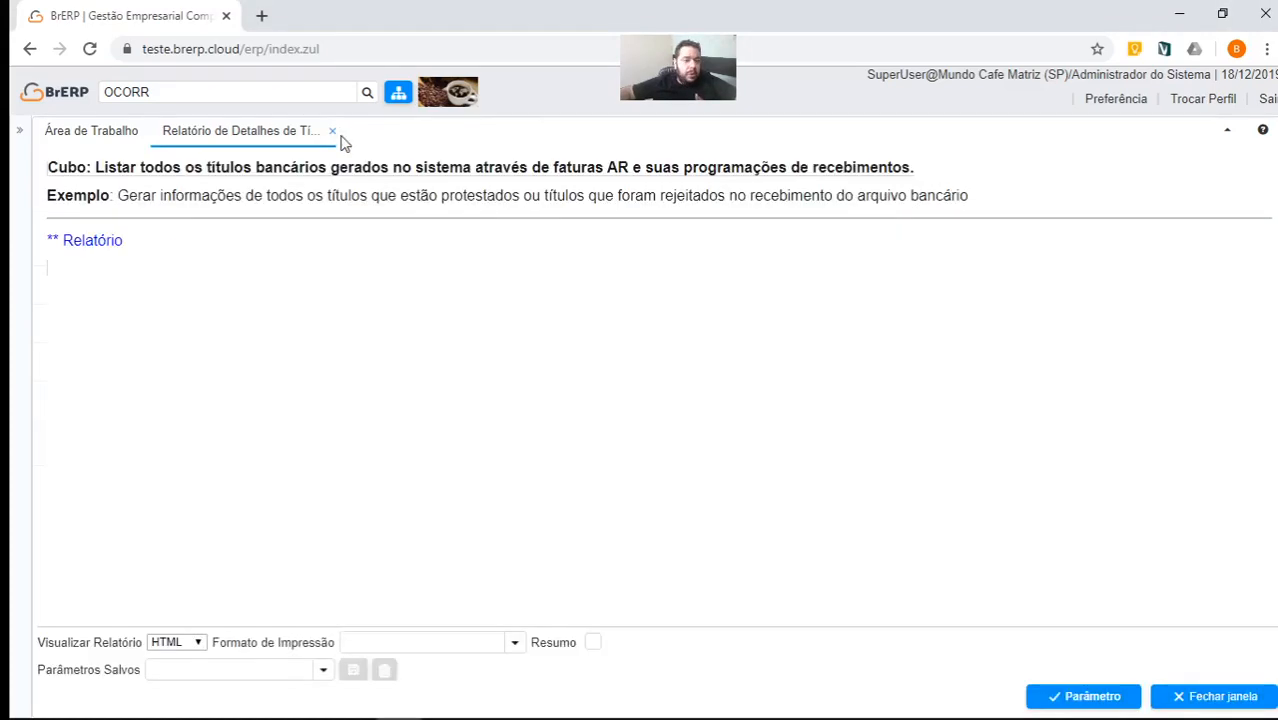
{"action": "left_click", "coordinate": [332, 133]}
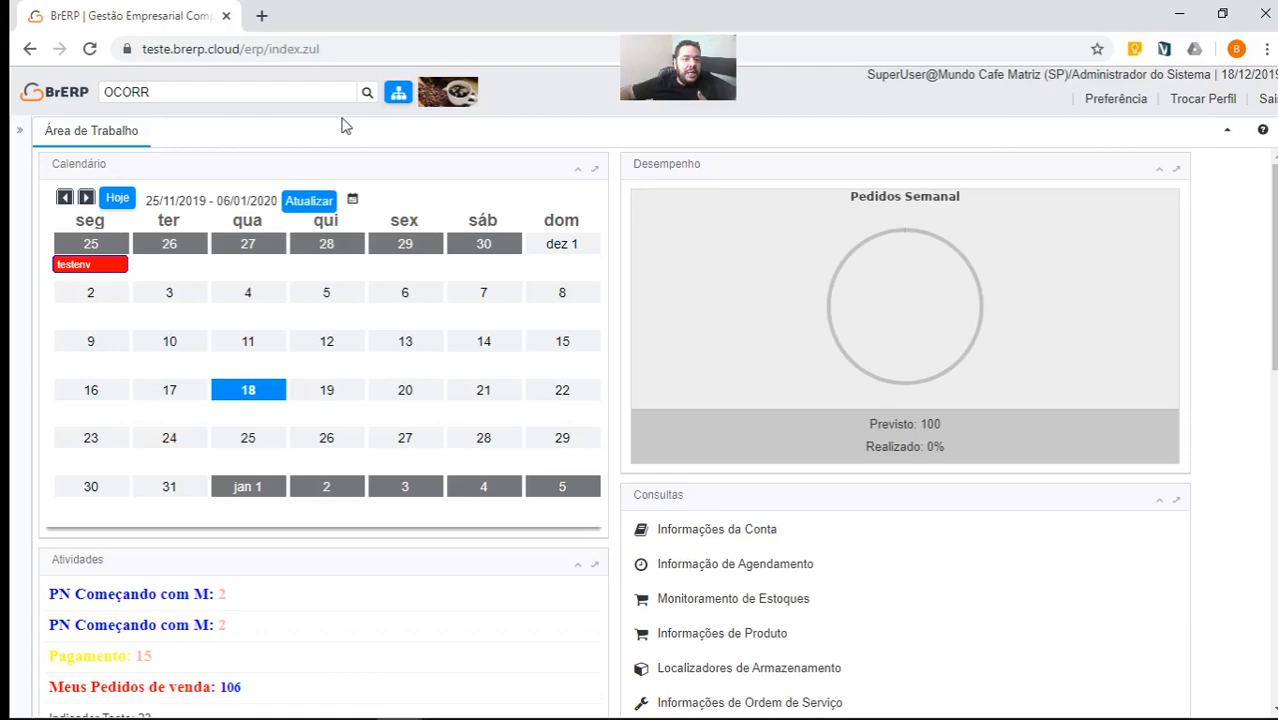
- Search for GERAL, run the Relatório Geral de Contas Bancarias, examine the balances of the bank accounts, and close the report
{"action": "left_click", "coordinate": [224, 91]}
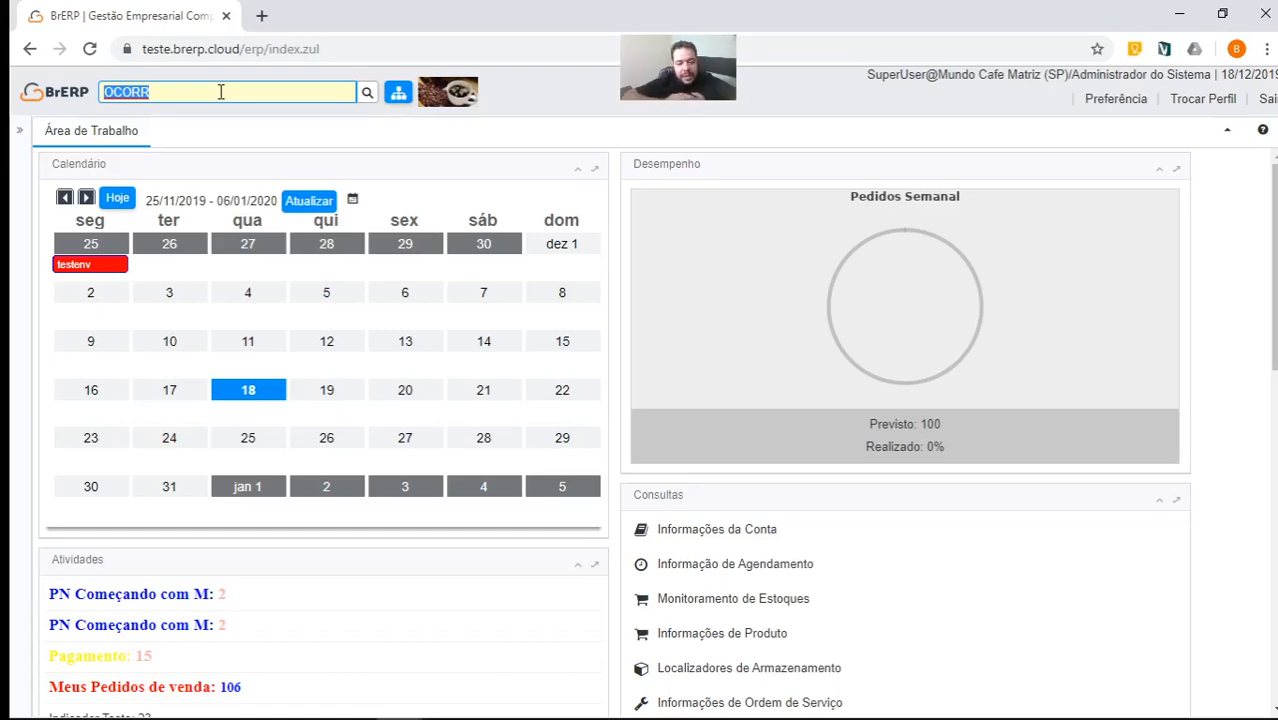
{"action": "key", "text": "BackSpace"}
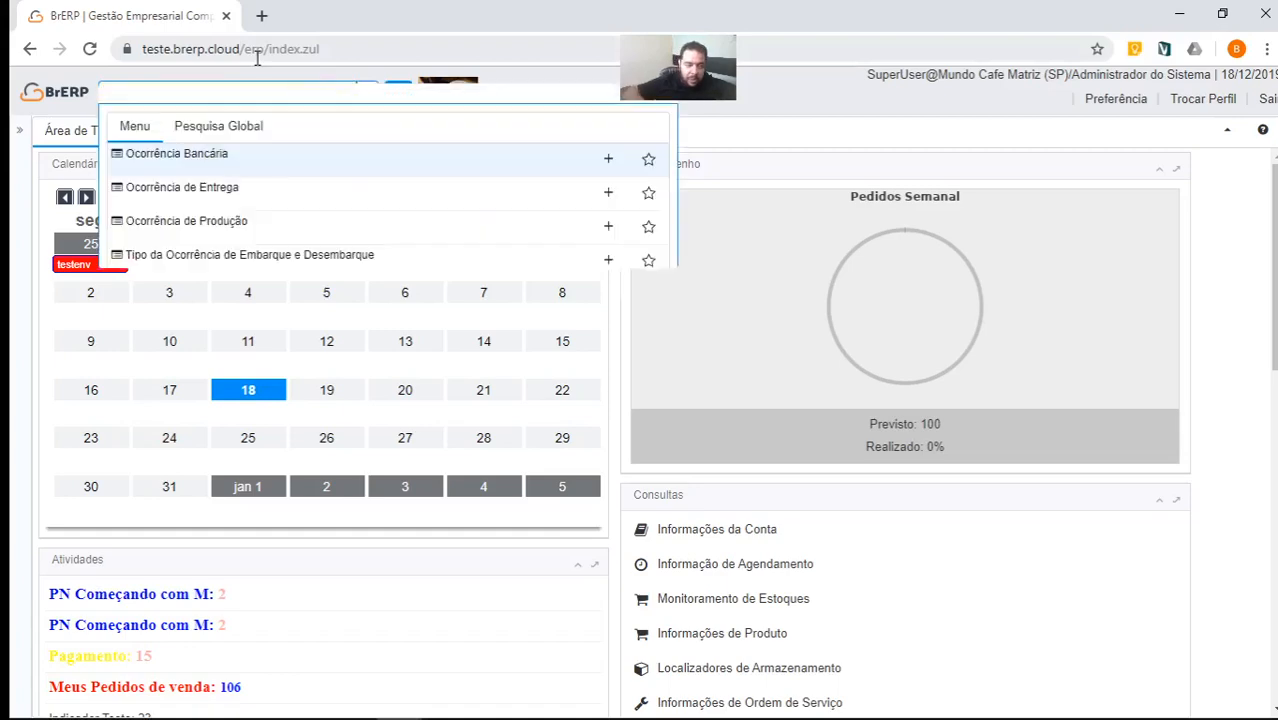
{"action": "type", "text": "GERAL"}
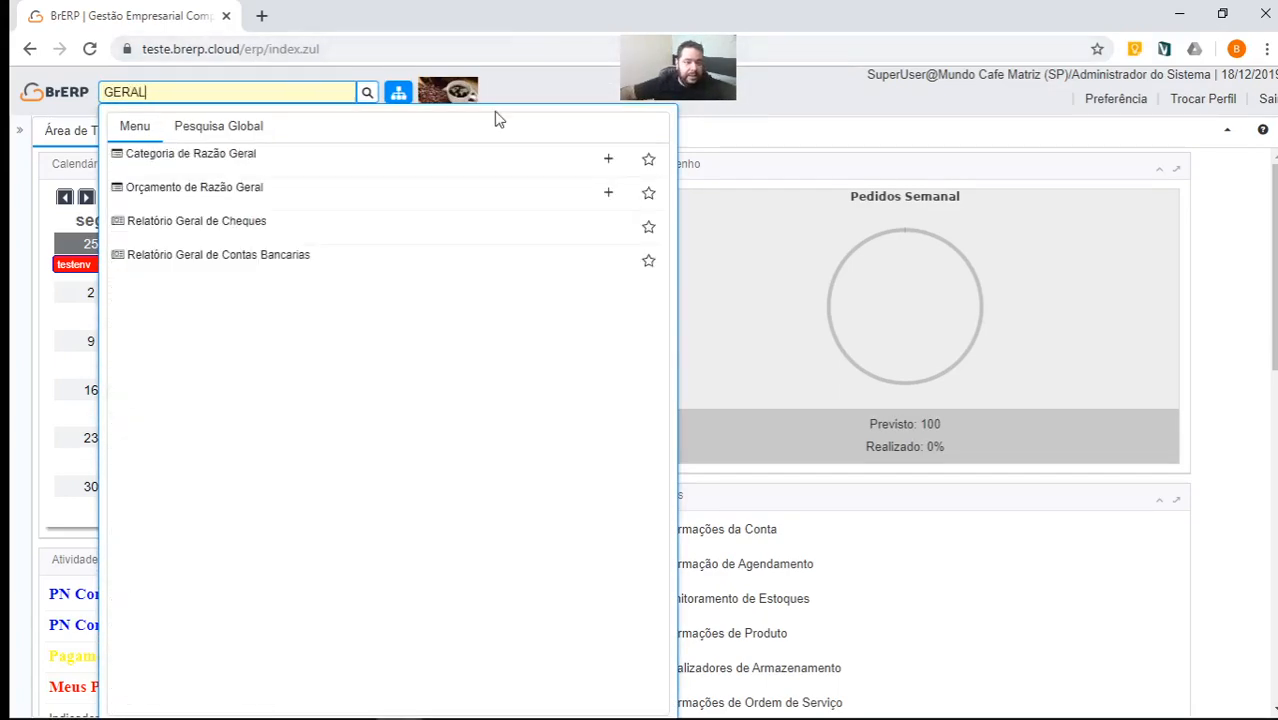
{"action": "left_click", "coordinate": [333, 272]}
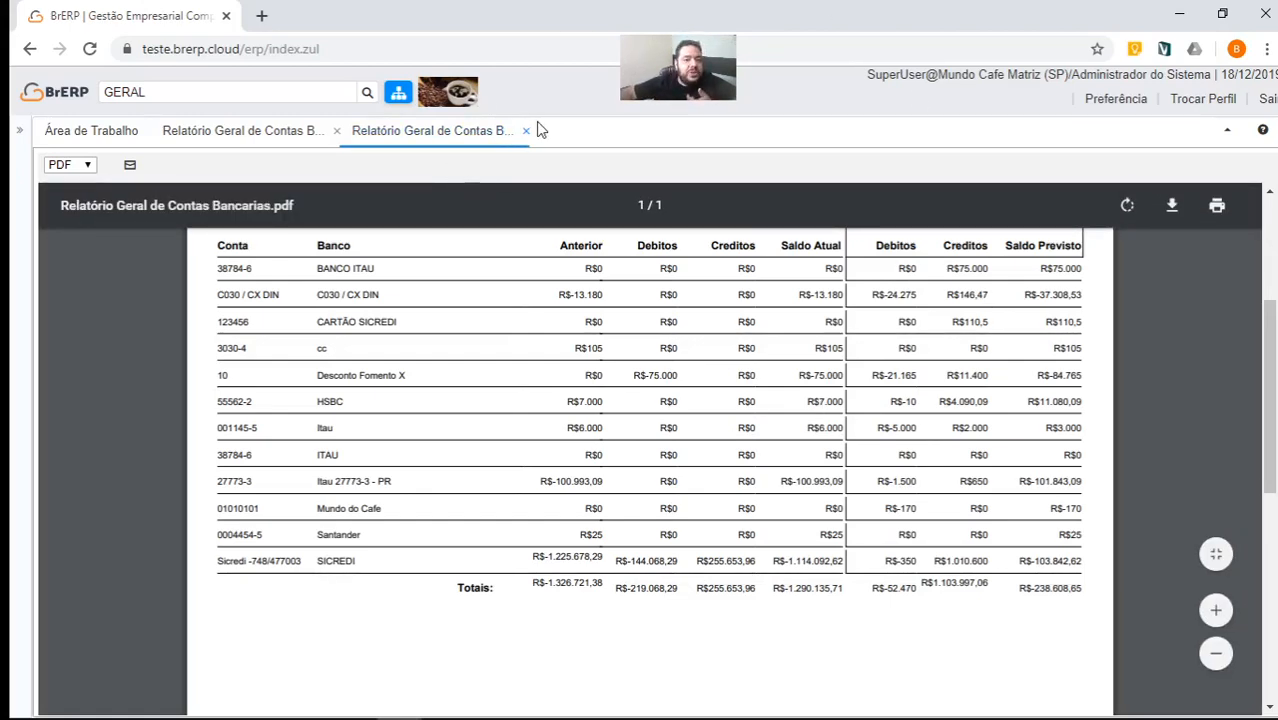
{"action": "left_click", "coordinate": [524, 134]}
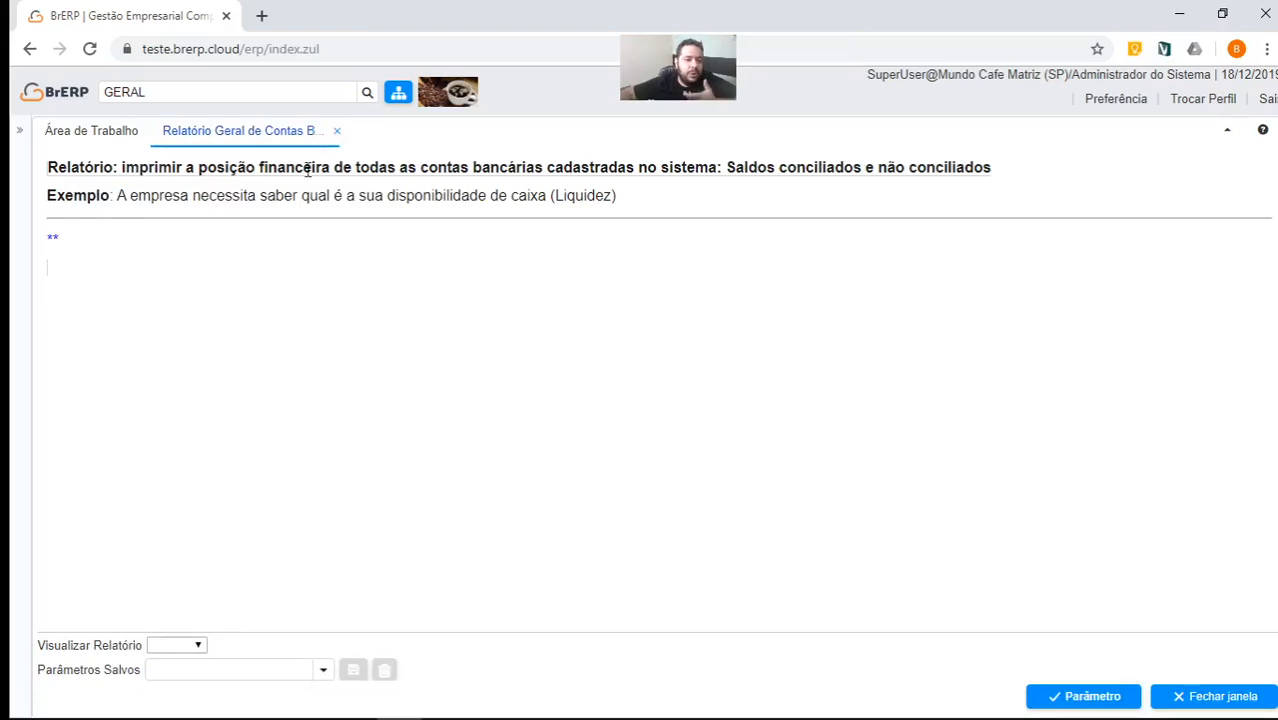
{"action": "left_click", "coordinate": [337, 132]}
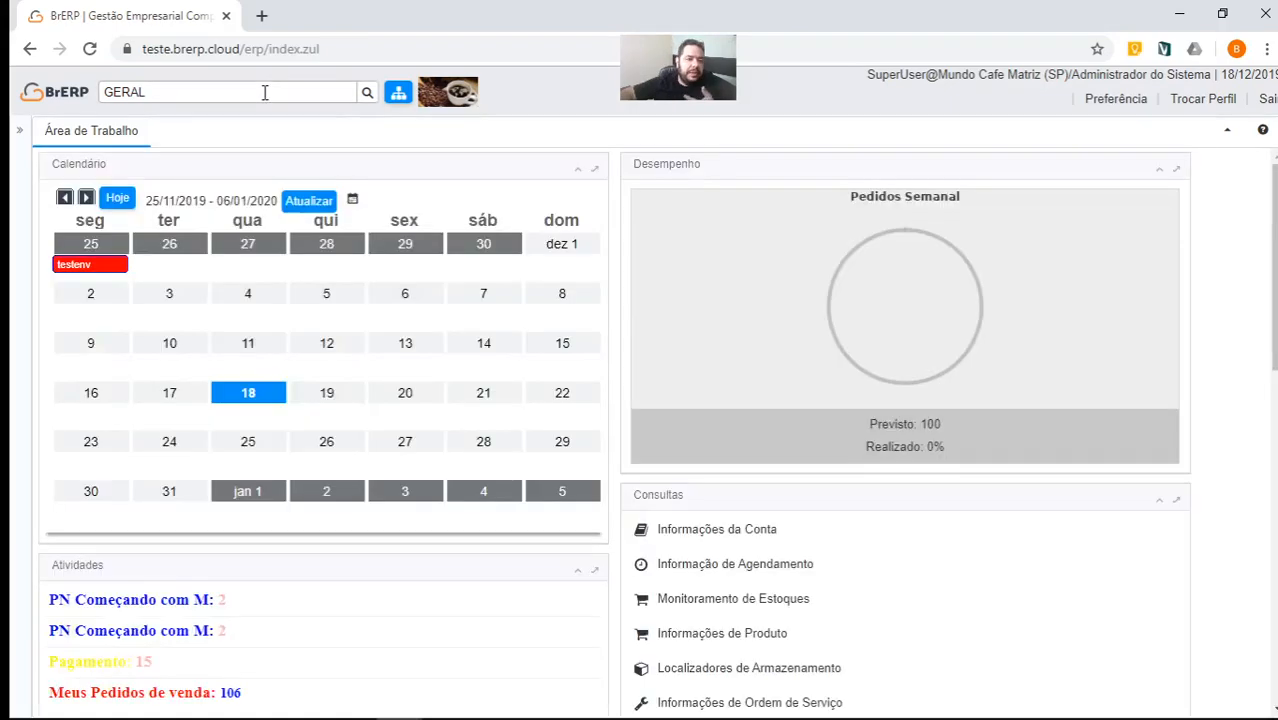
- Search for EXTRATO and open the Extrato Bancário record of Desconto Fomento X_Antecipações_XYZ dated 18/12/2019
{"action": "left_click", "coordinate": [260, 92]}
{"action": "type", "text": "PAGA"}
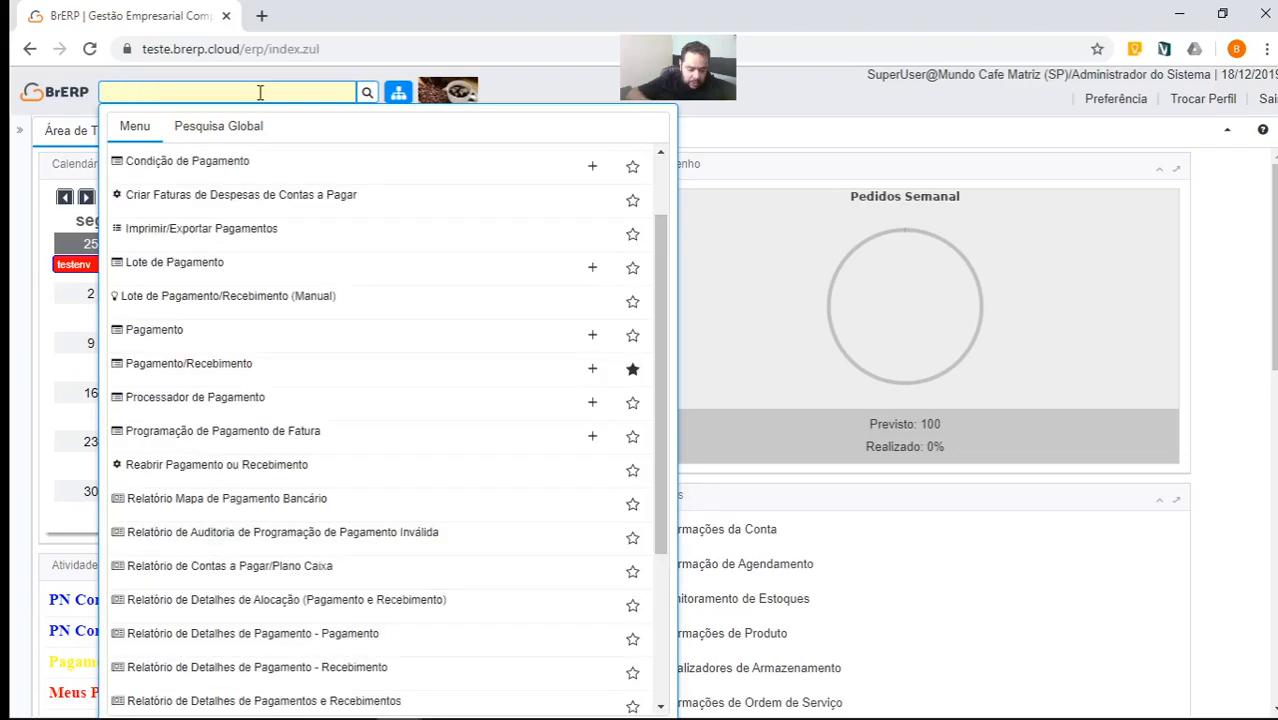
{"action": "type", "text": "EXTRATO"}
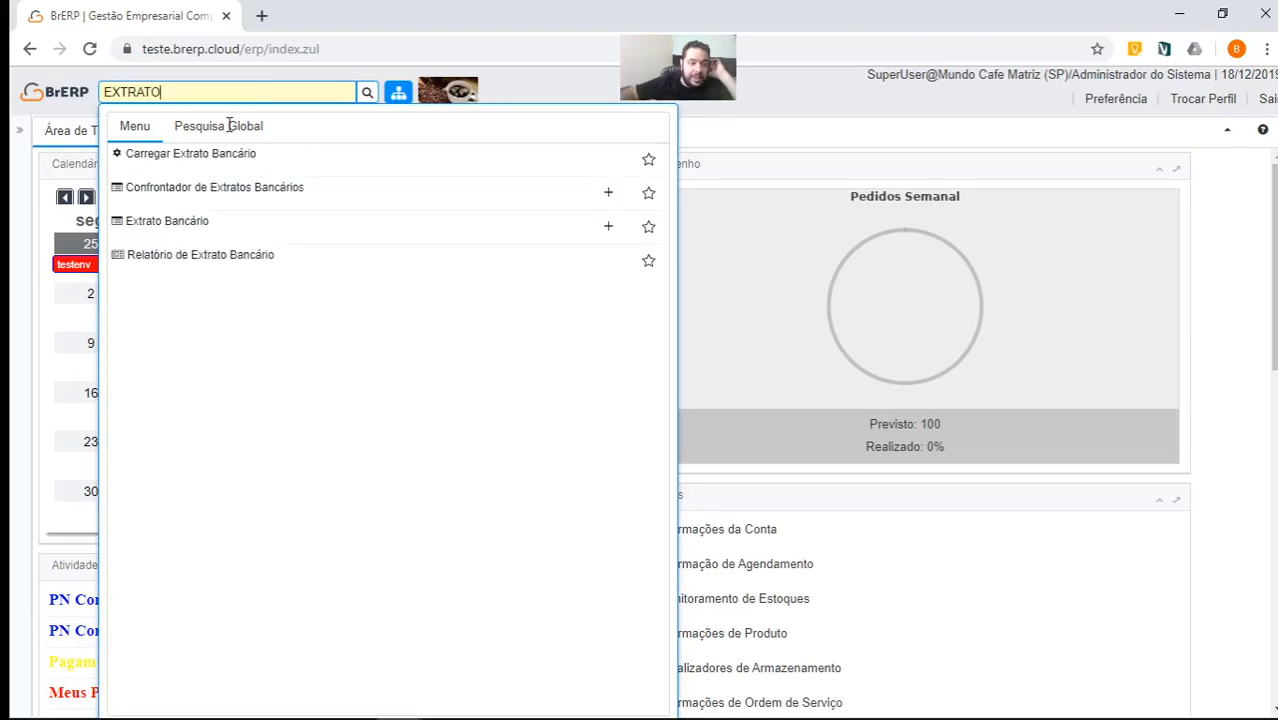
{"action": "left_click", "coordinate": [167, 220]}
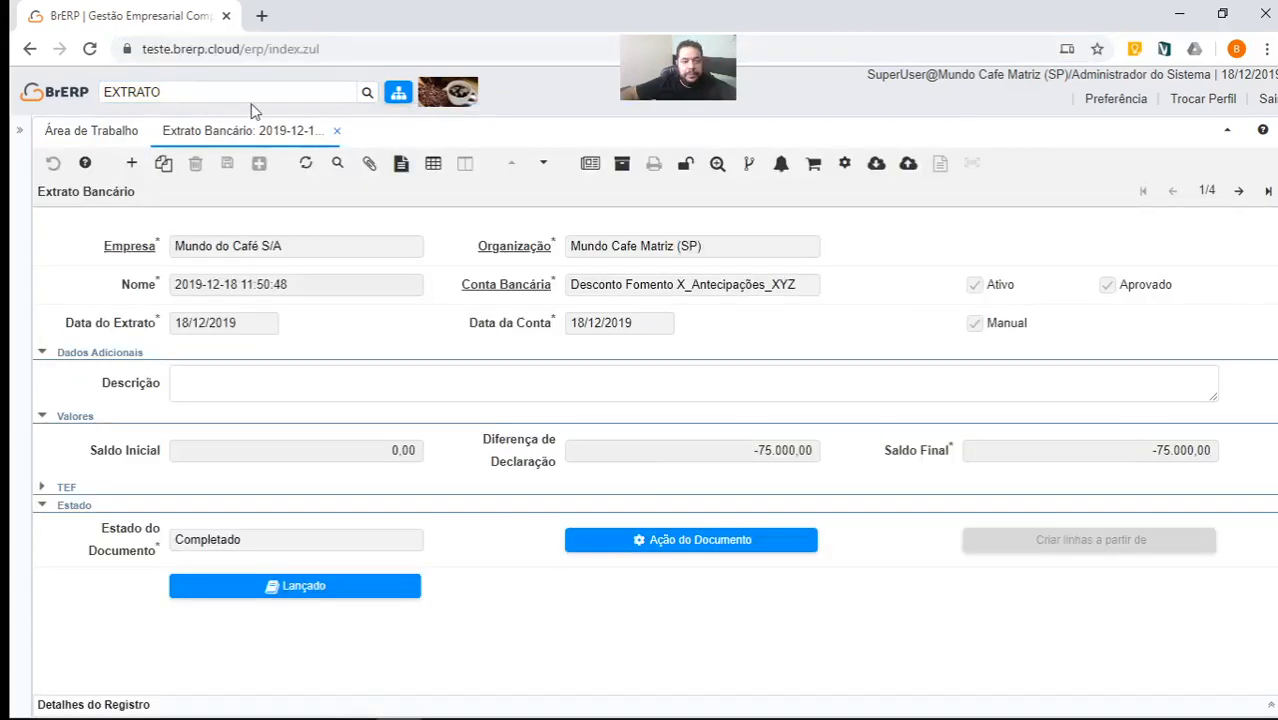
- Run the Relatório de Extrato Bancário for the BANCO ITAU account from 01/12/2019 to 18/12/2019 and examine its entries
{"action": "left_click", "coordinate": [192, 92]}
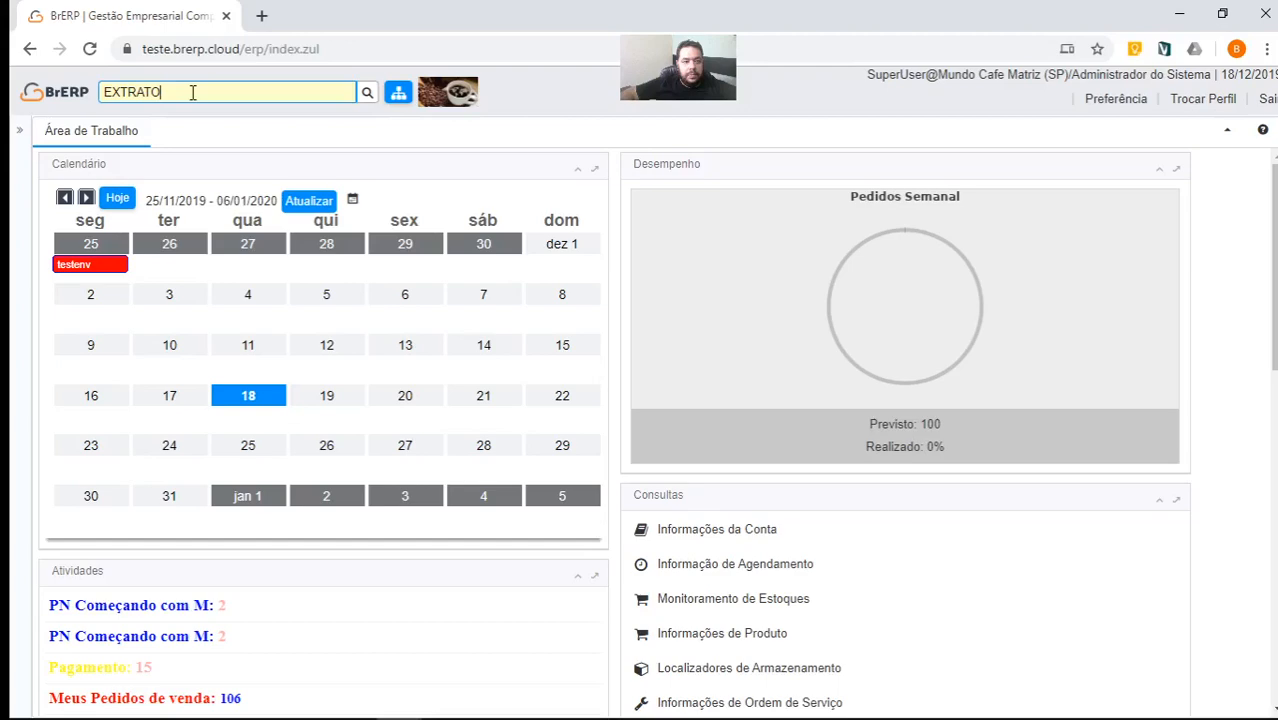
{"action": "key", "text": "Return"}
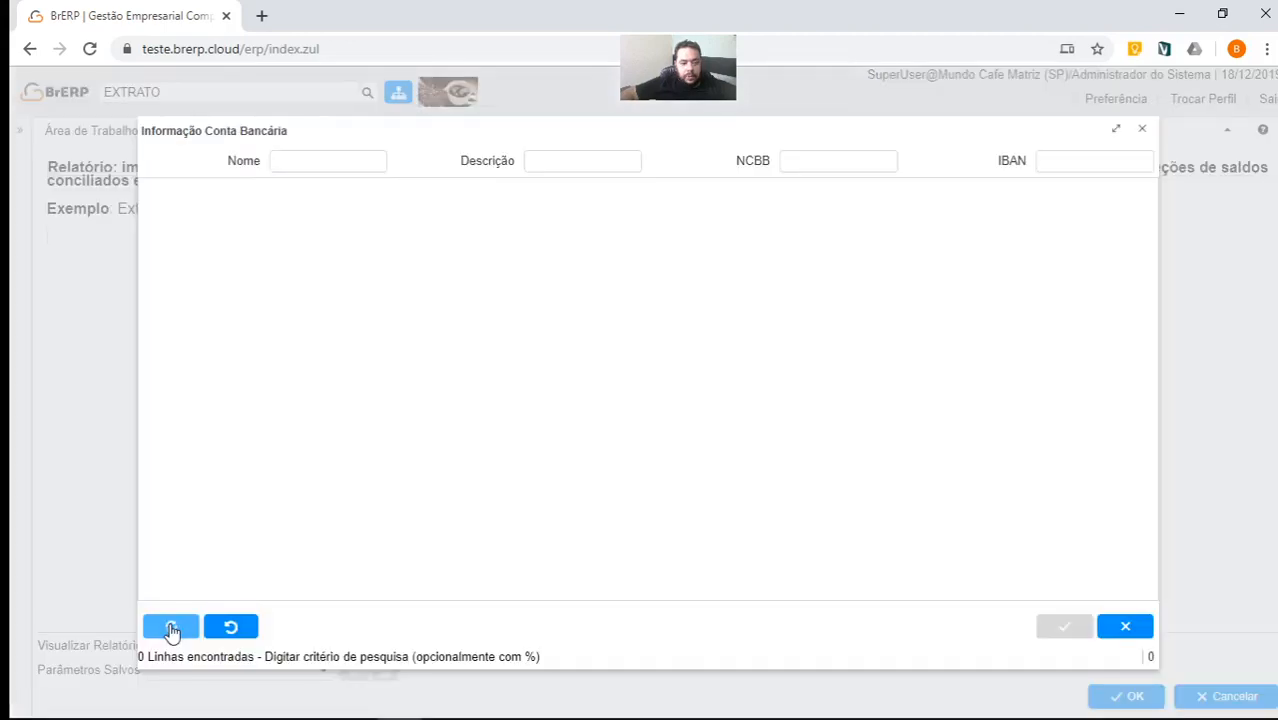
{"action": "left_click", "coordinate": [171, 627]}
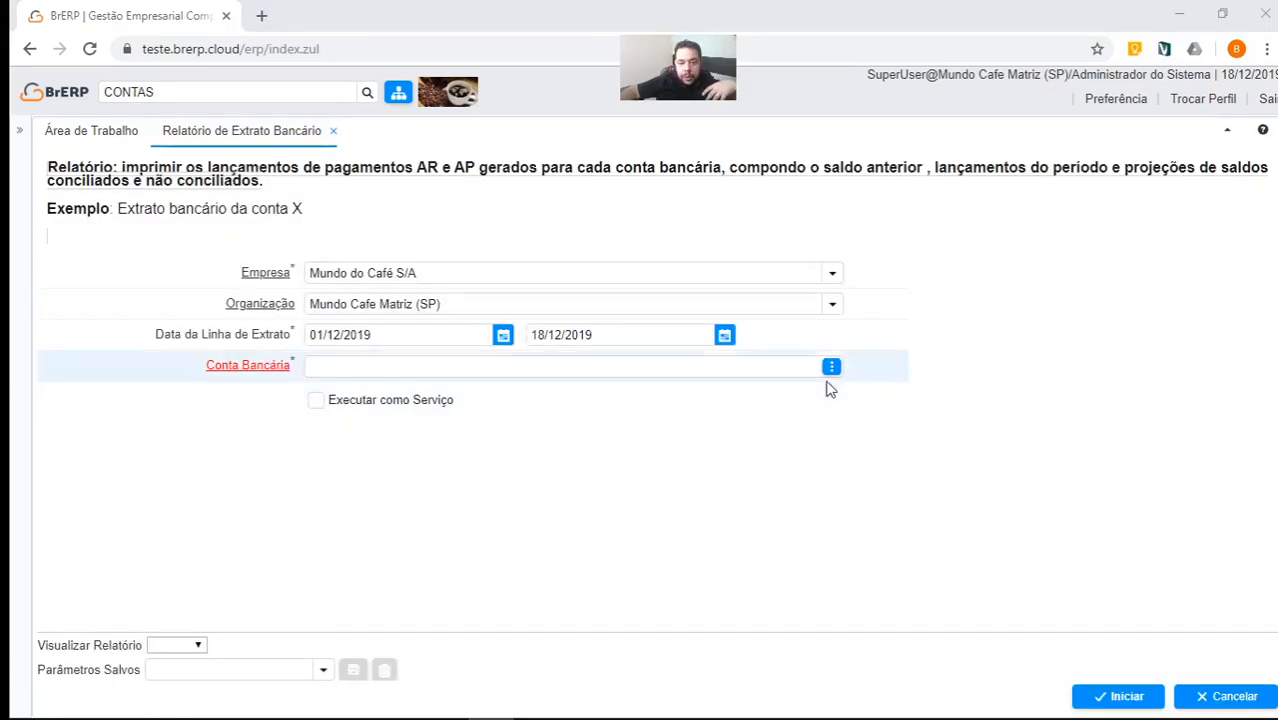
{"action": "left_click", "coordinate": [831, 367]}
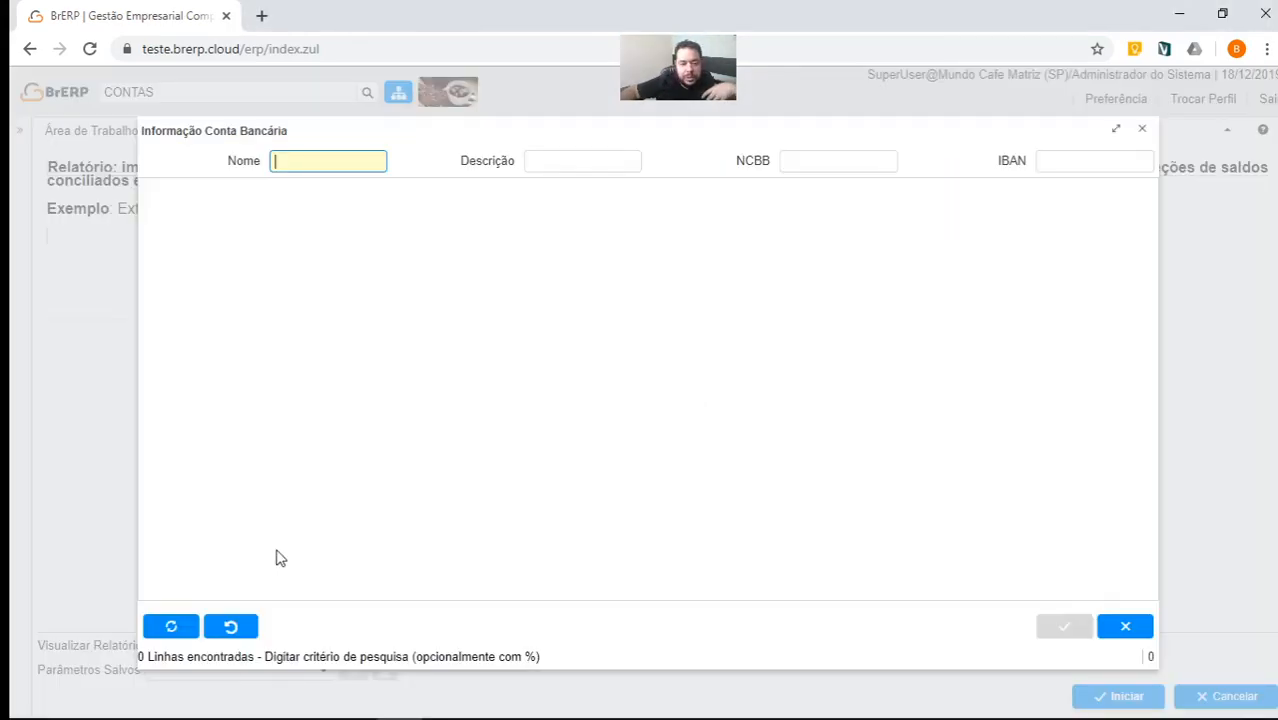
{"action": "left_click", "coordinate": [172, 626]}
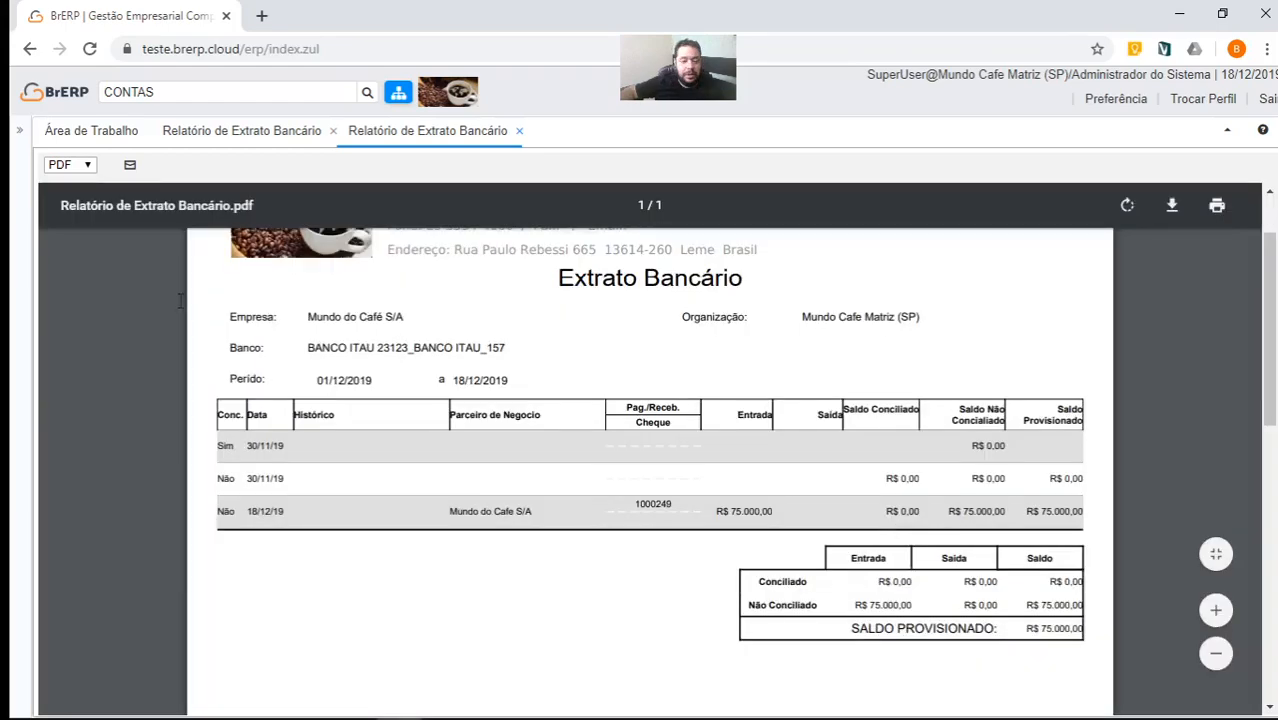
- Create and save a Pagamento Bancário of 1.800,00 from BANCO ITAU to Mundo do Cafe S/A, described TARIFAS E JUROS, with Finalidade 4.4.1.10.01.004 DESPESAS BANCARIAS
{"action": "left_click", "coordinate": [194, 96]}
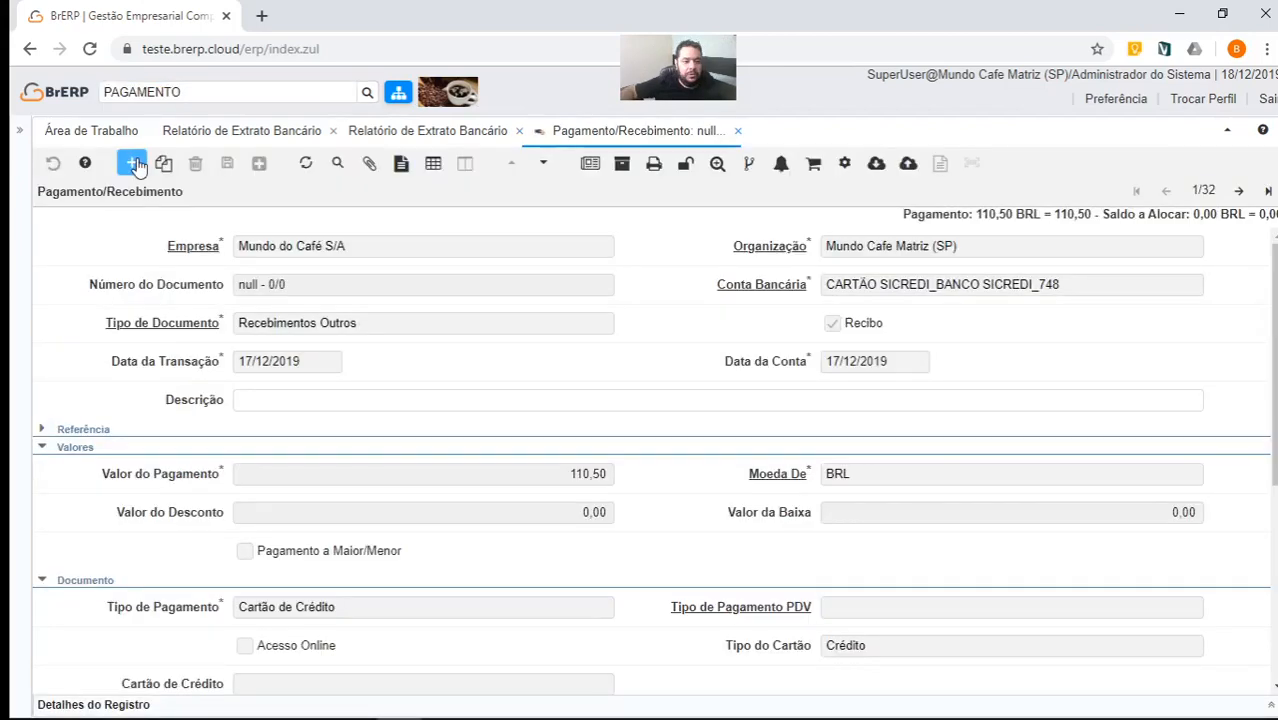
{"action": "left_click", "coordinate": [134, 164]}
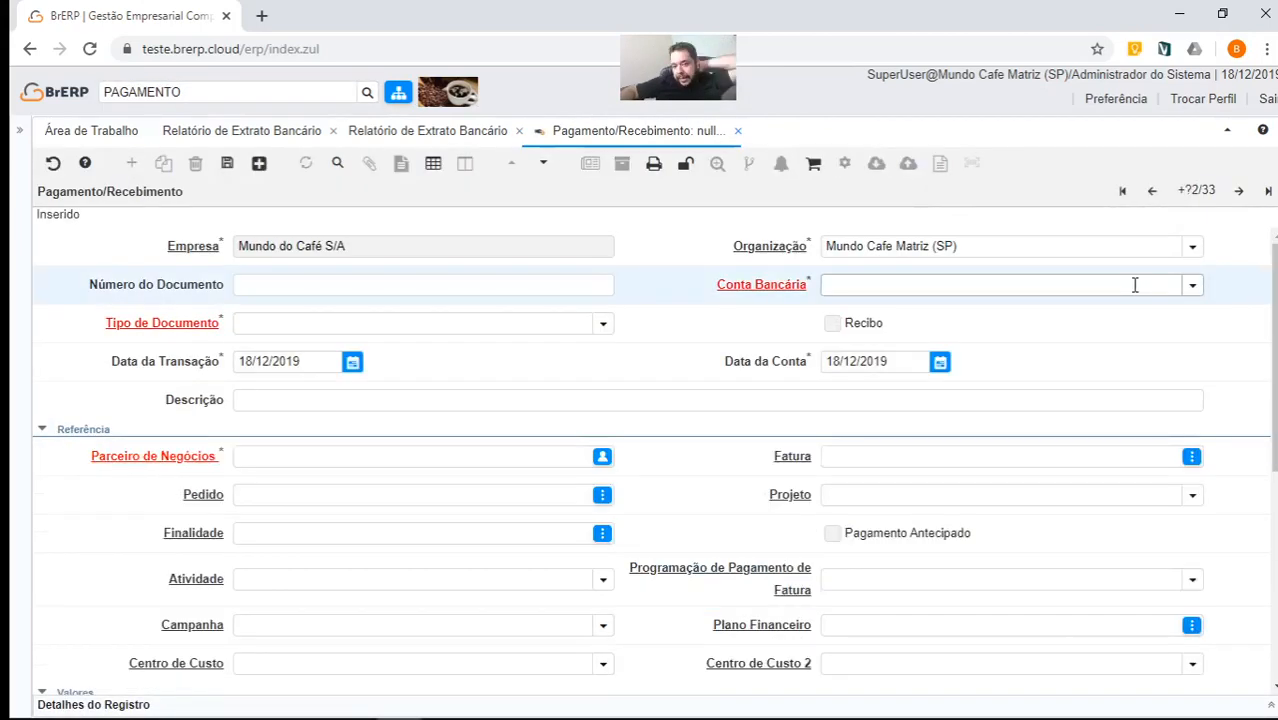
{"action": "left_click", "coordinate": [1135, 285]}
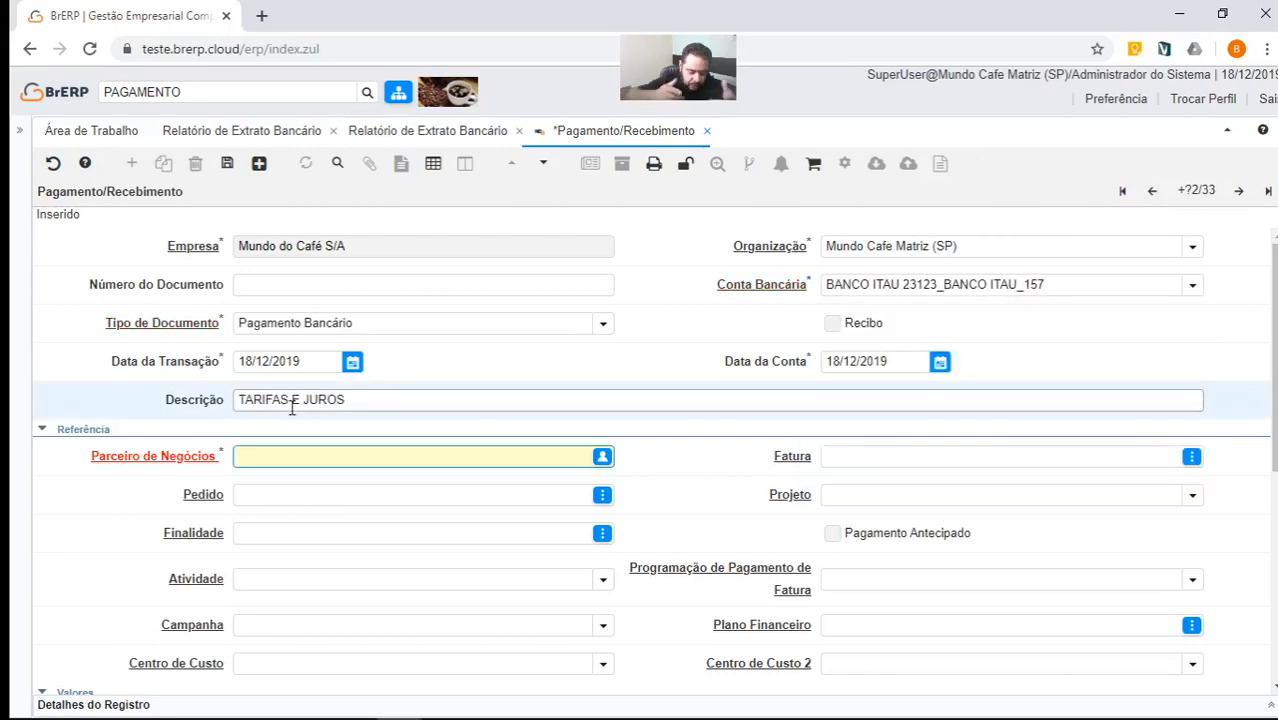
{"action": "type", "text": "MUNDO"}
{"action": "key", "text": "Tab"}
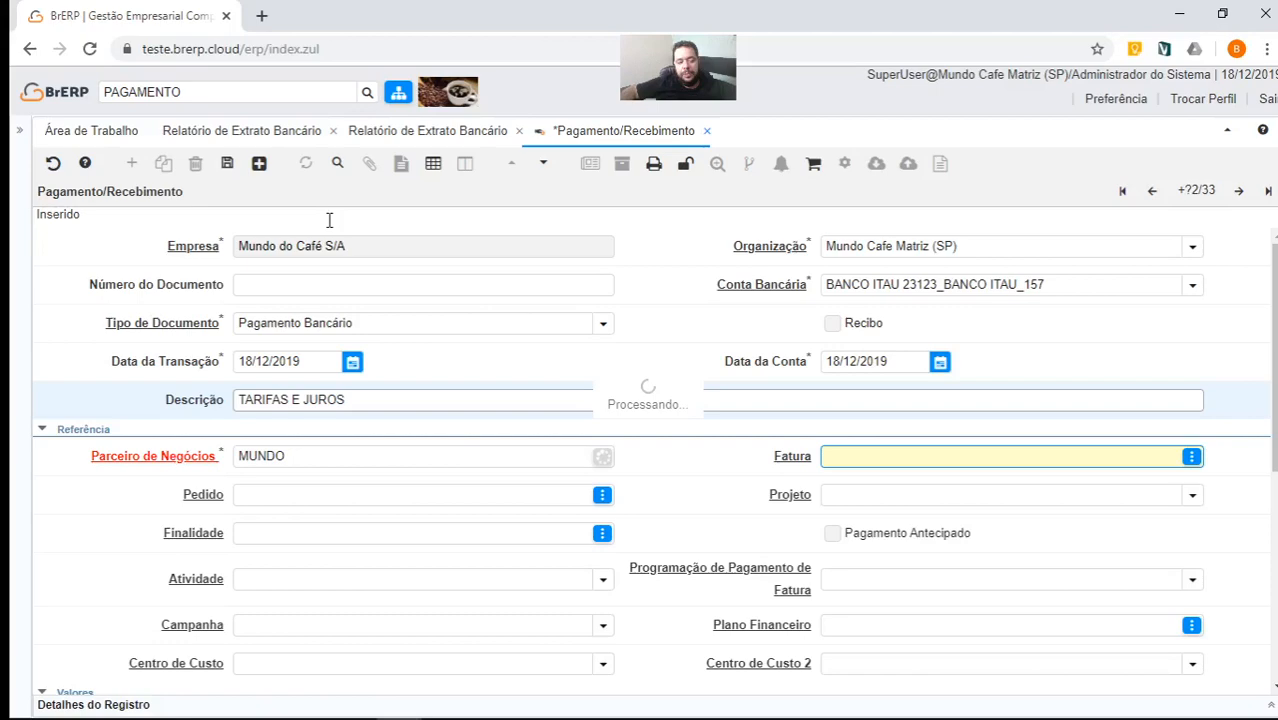
{"action": "left_click", "coordinate": [227, 163]}
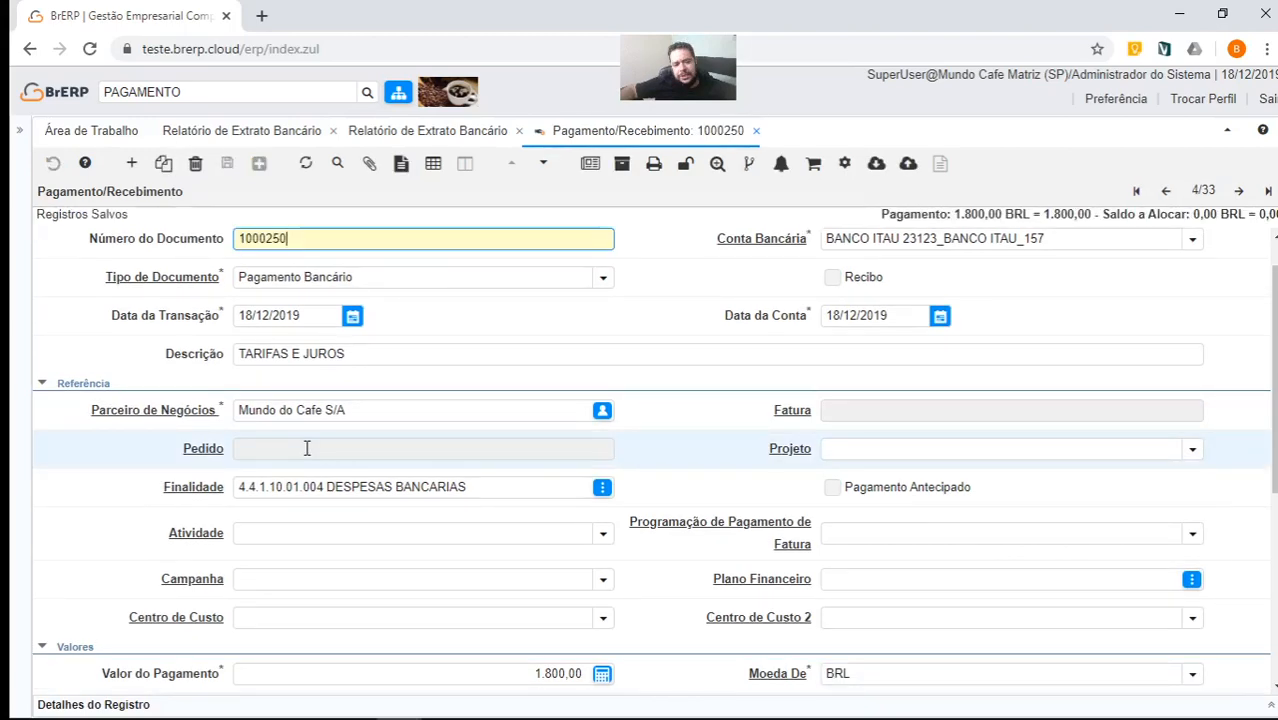
- Complete the TARIFAS E JUROS payment and close its record
{"action": "scroll", "coordinate": [536, 492], "scroll_direction": "down", "scroll_amount": 2}
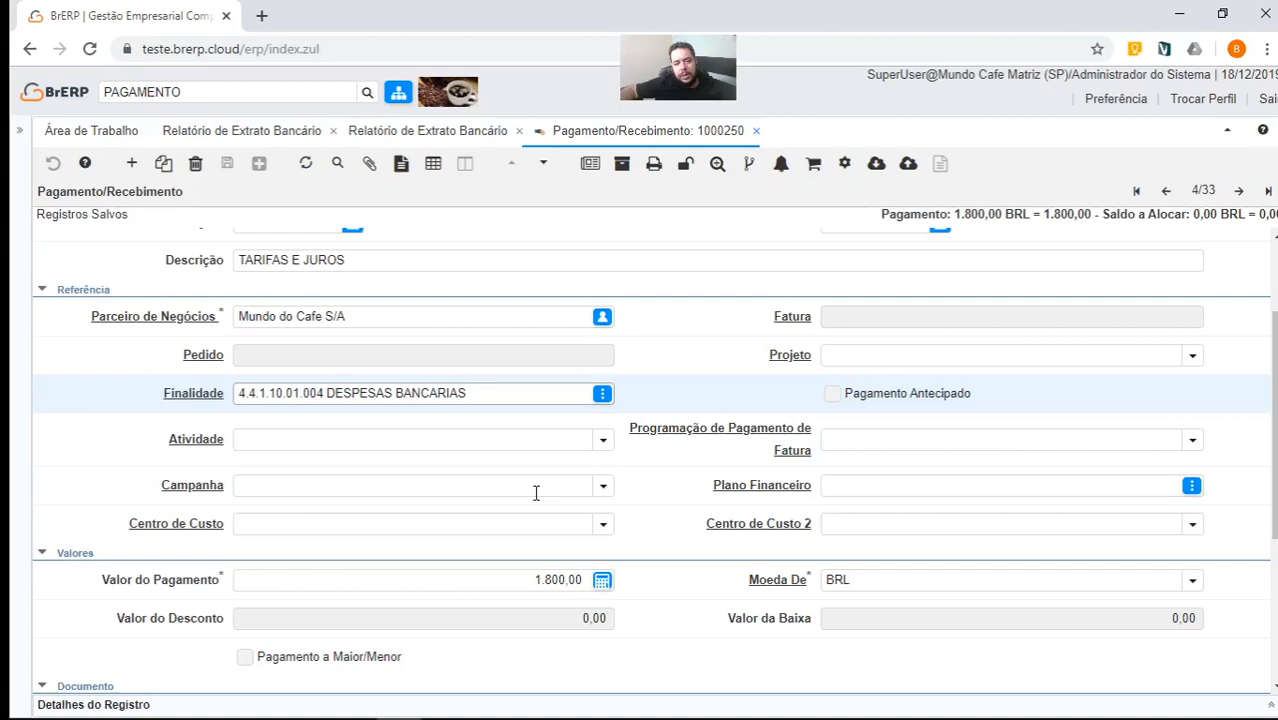
{"action": "scroll", "coordinate": [465, 437], "scroll_direction": "down", "scroll_amount": 4}
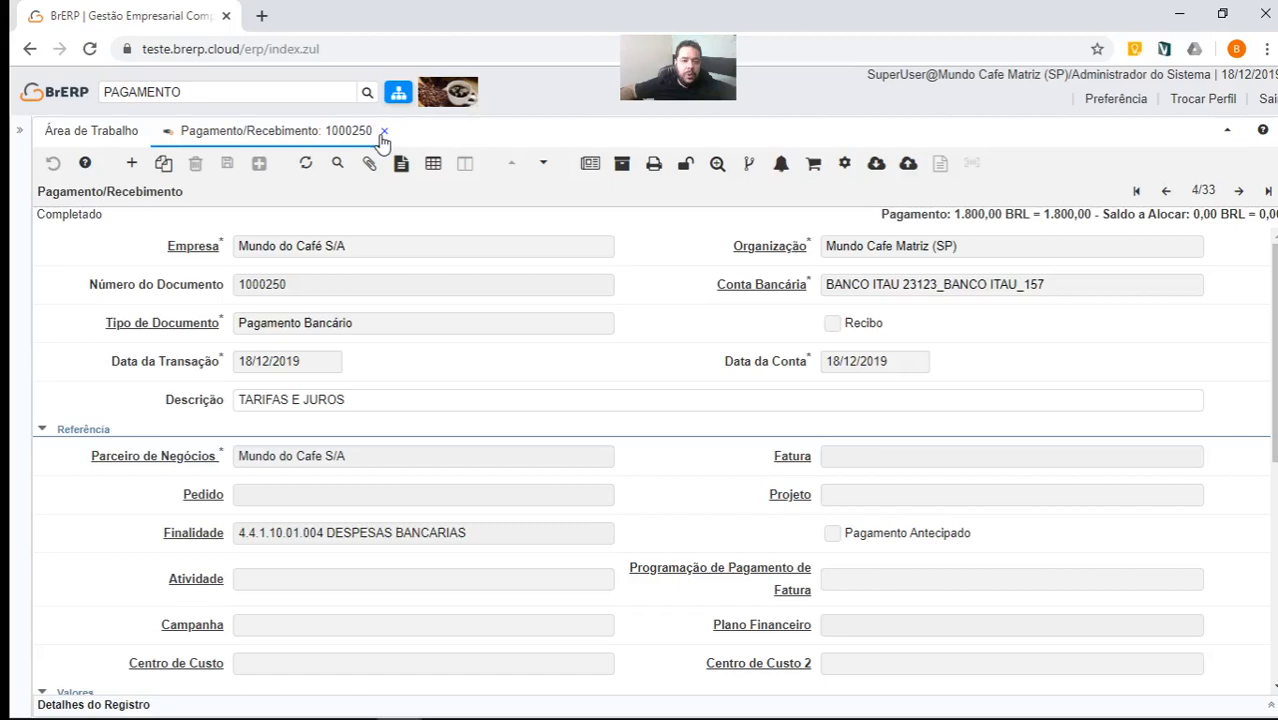
{"action": "left_click", "coordinate": [383, 131]}
- In Lote de Pagamento/Recebimento (Manual), keep only Mundo do Cafe S/A title 5345 selected and choose Recebimento CNAB as its payment document type
{"action": "left_click", "coordinate": [270, 91]}
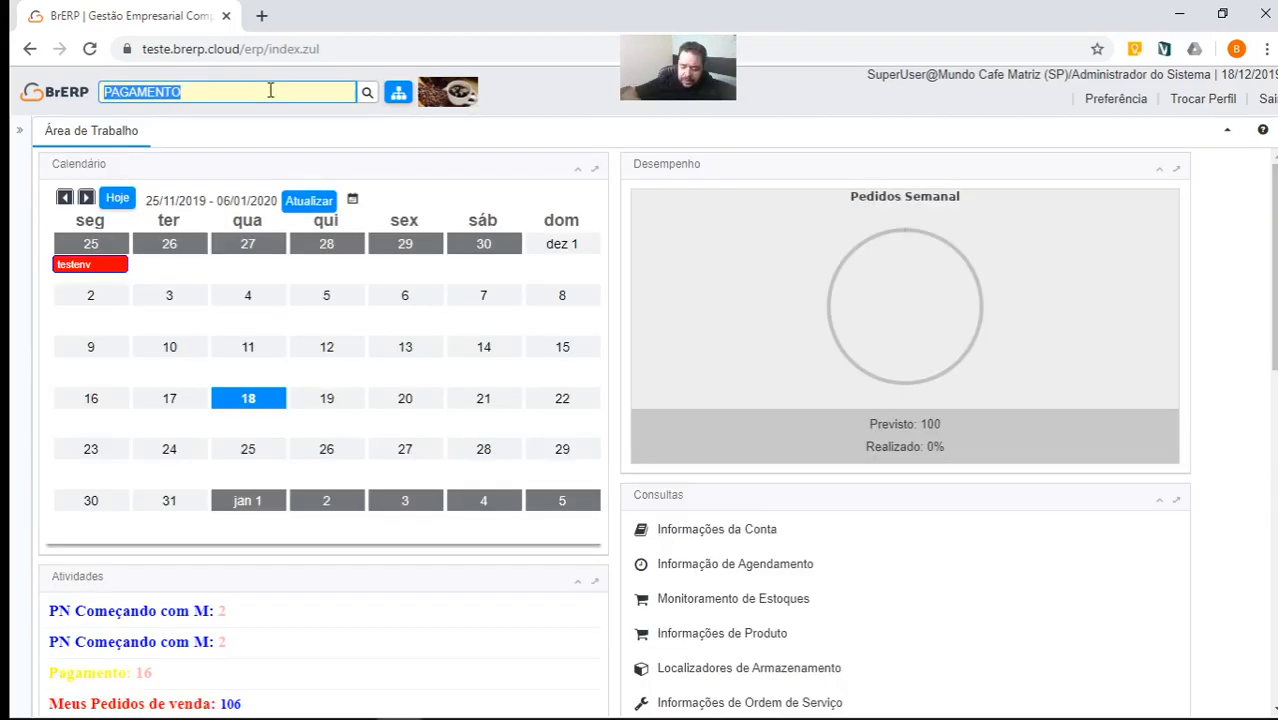
{"action": "type", "text": "lo"}
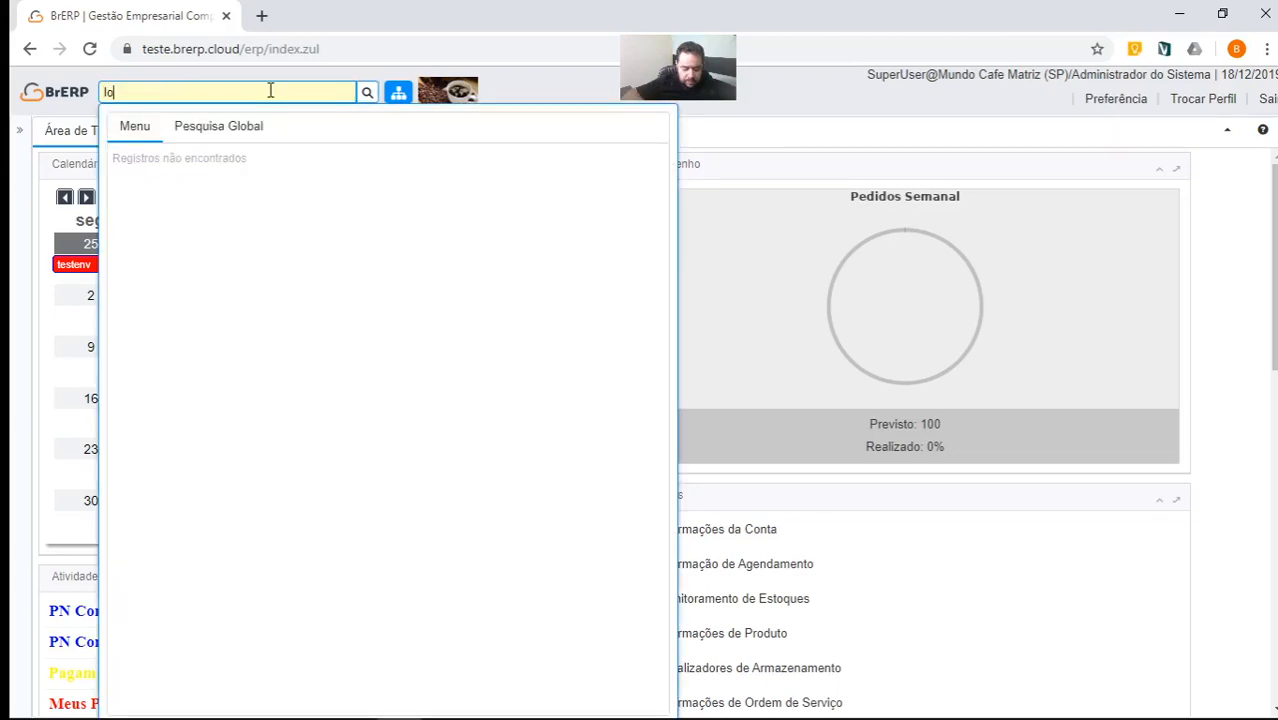
{"action": "type", "text": "te"}
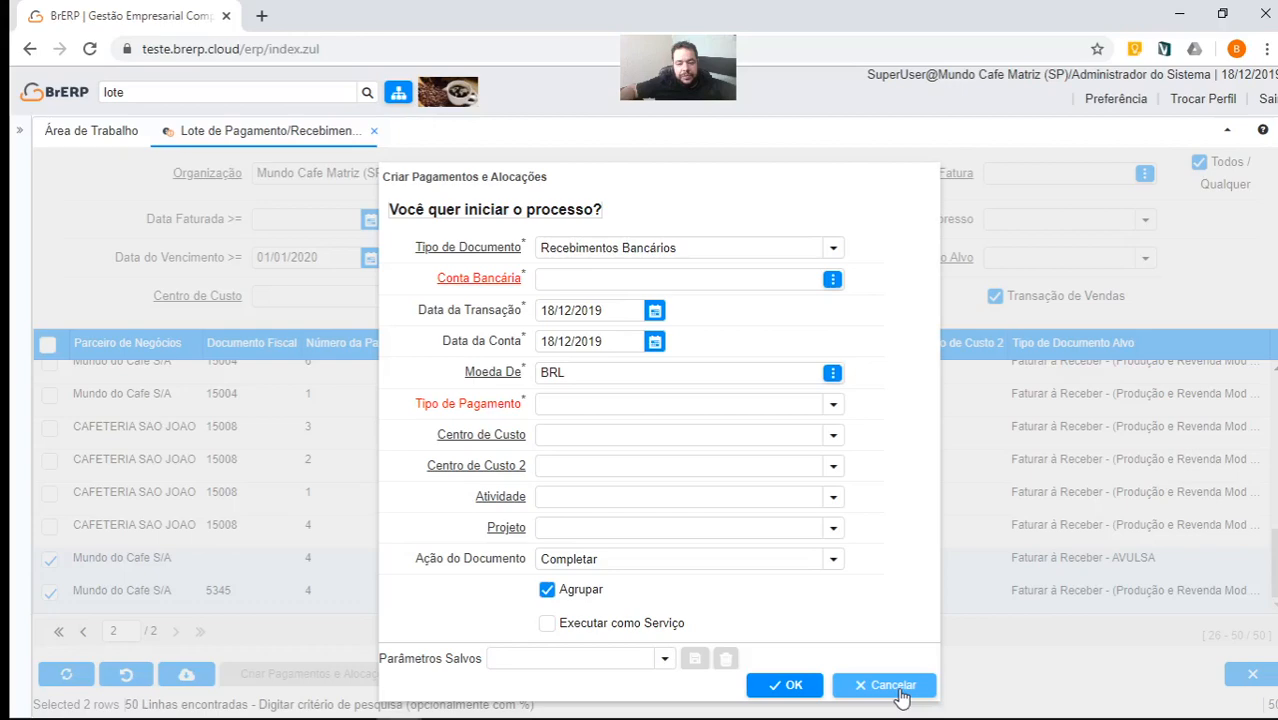
{"action": "left_click", "coordinate": [890, 686]}
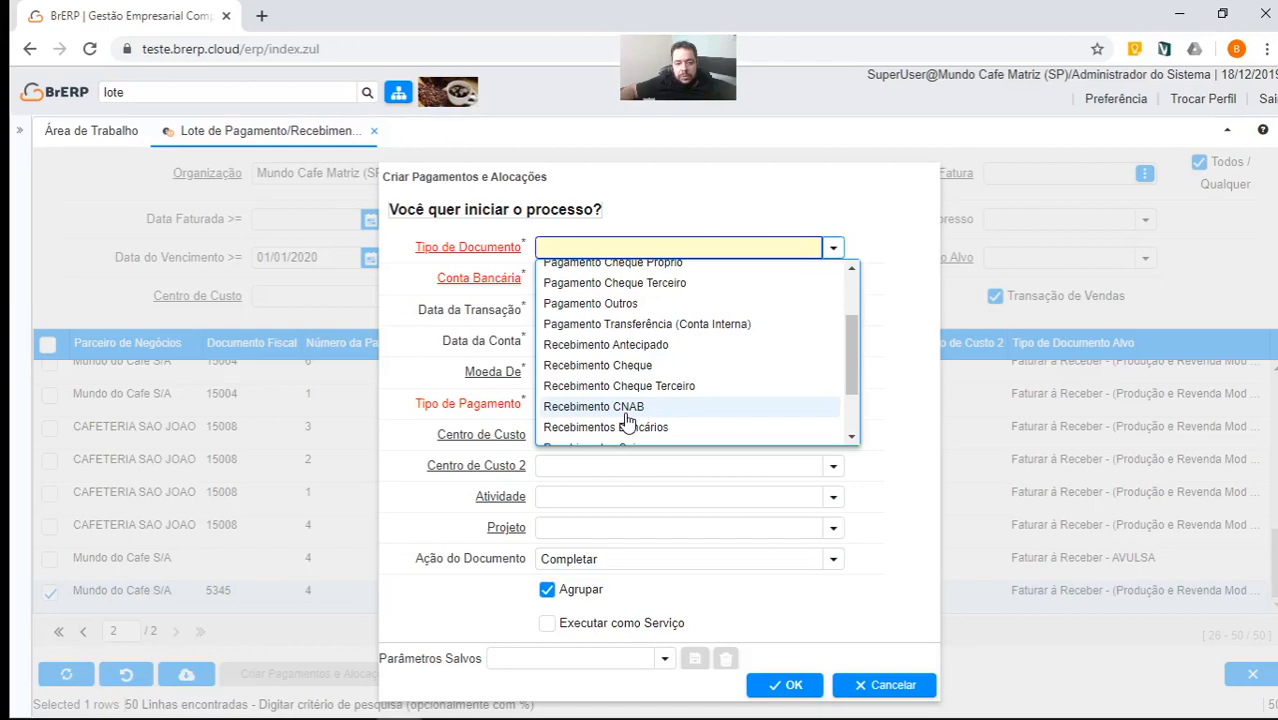
{"action": "left_click", "coordinate": [627, 416]}
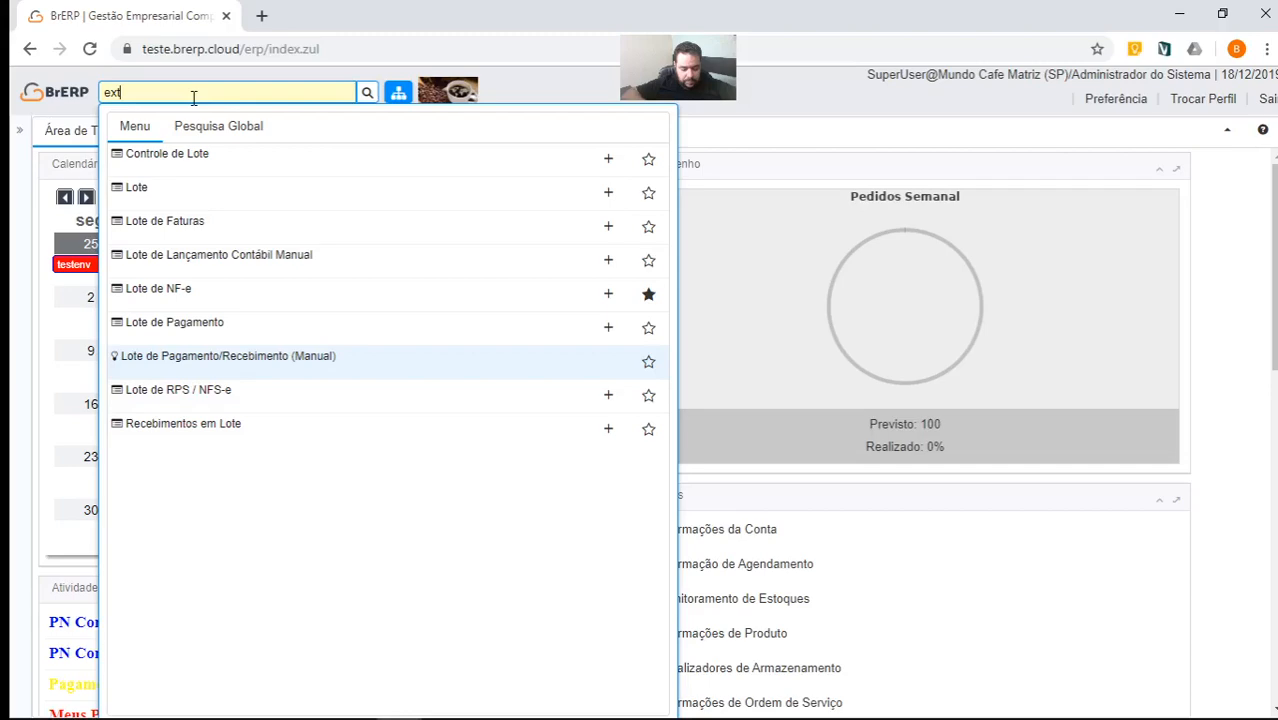
- Search for extrato, open the Relatório de Extrato Bancário, set the period to 01/12/2019 through 31/12/2019, and begin a wildcard entry for the bank account
{"action": "type", "text": "rato"}
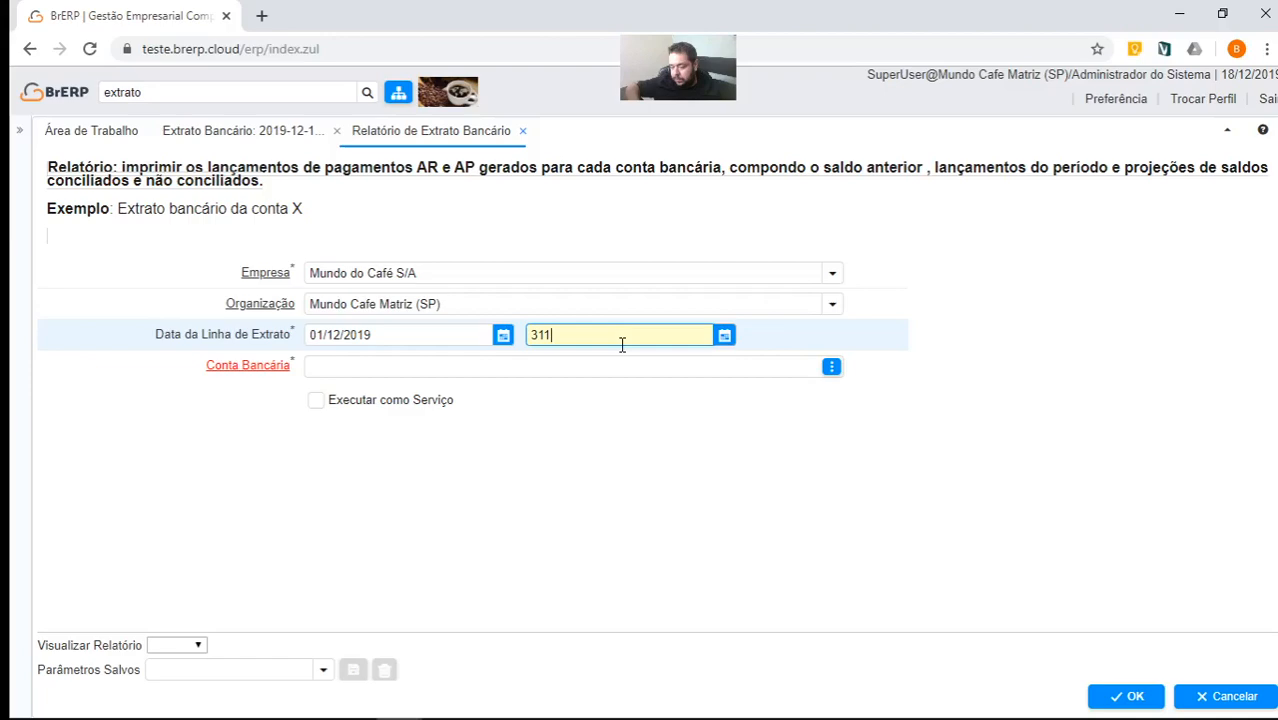
{"action": "left_click", "coordinate": [743, 367]}
{"action": "type", "text": "%%"}
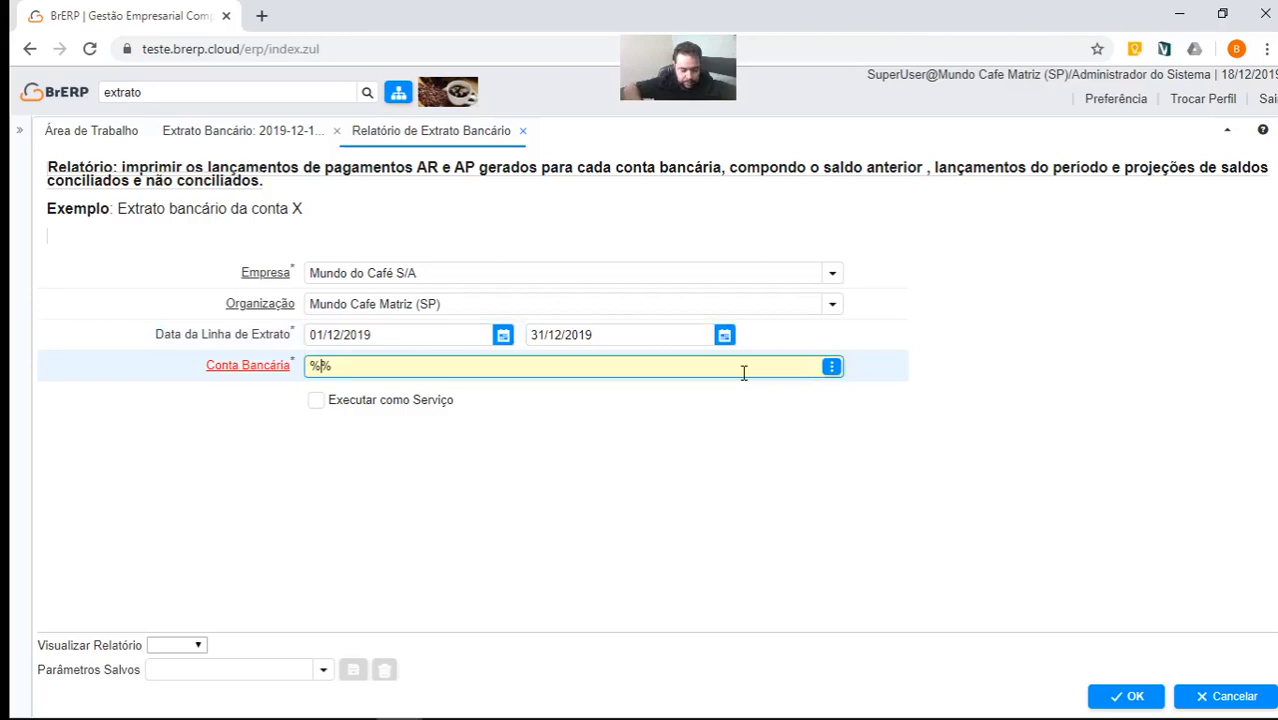